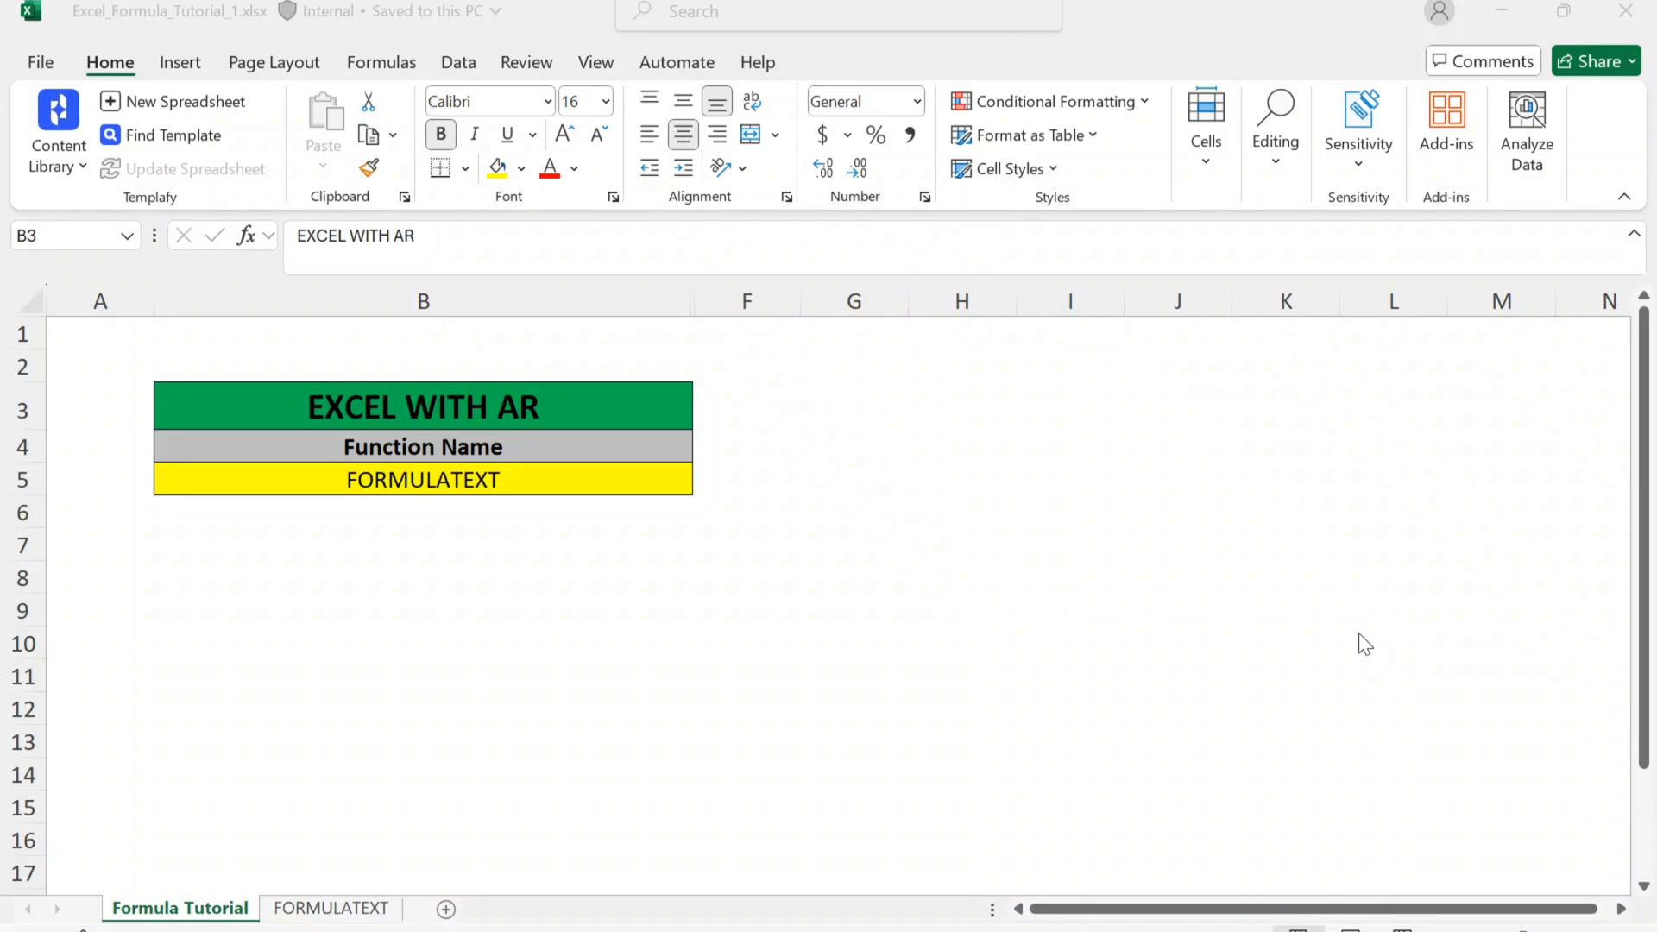
# Step: Open the FORMULATEXT sheet and review the function's syntax and parameter heading
pyautogui.click(1359, 633)
pyautogui.click(328, 911)
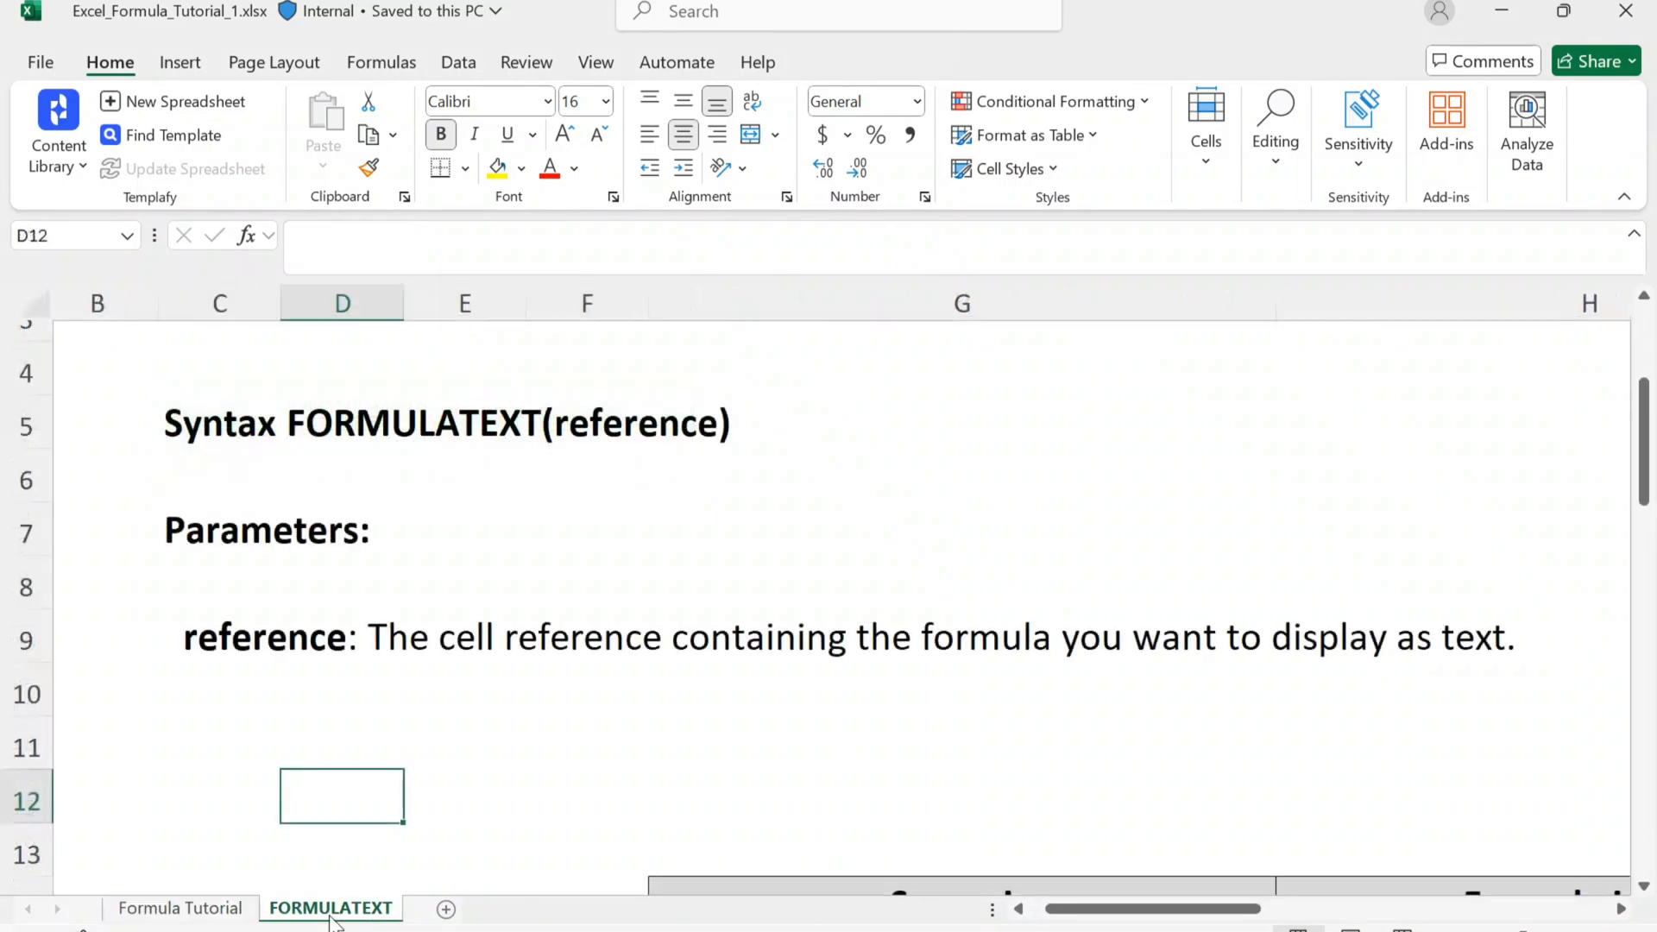
pyautogui.click(314, 536)
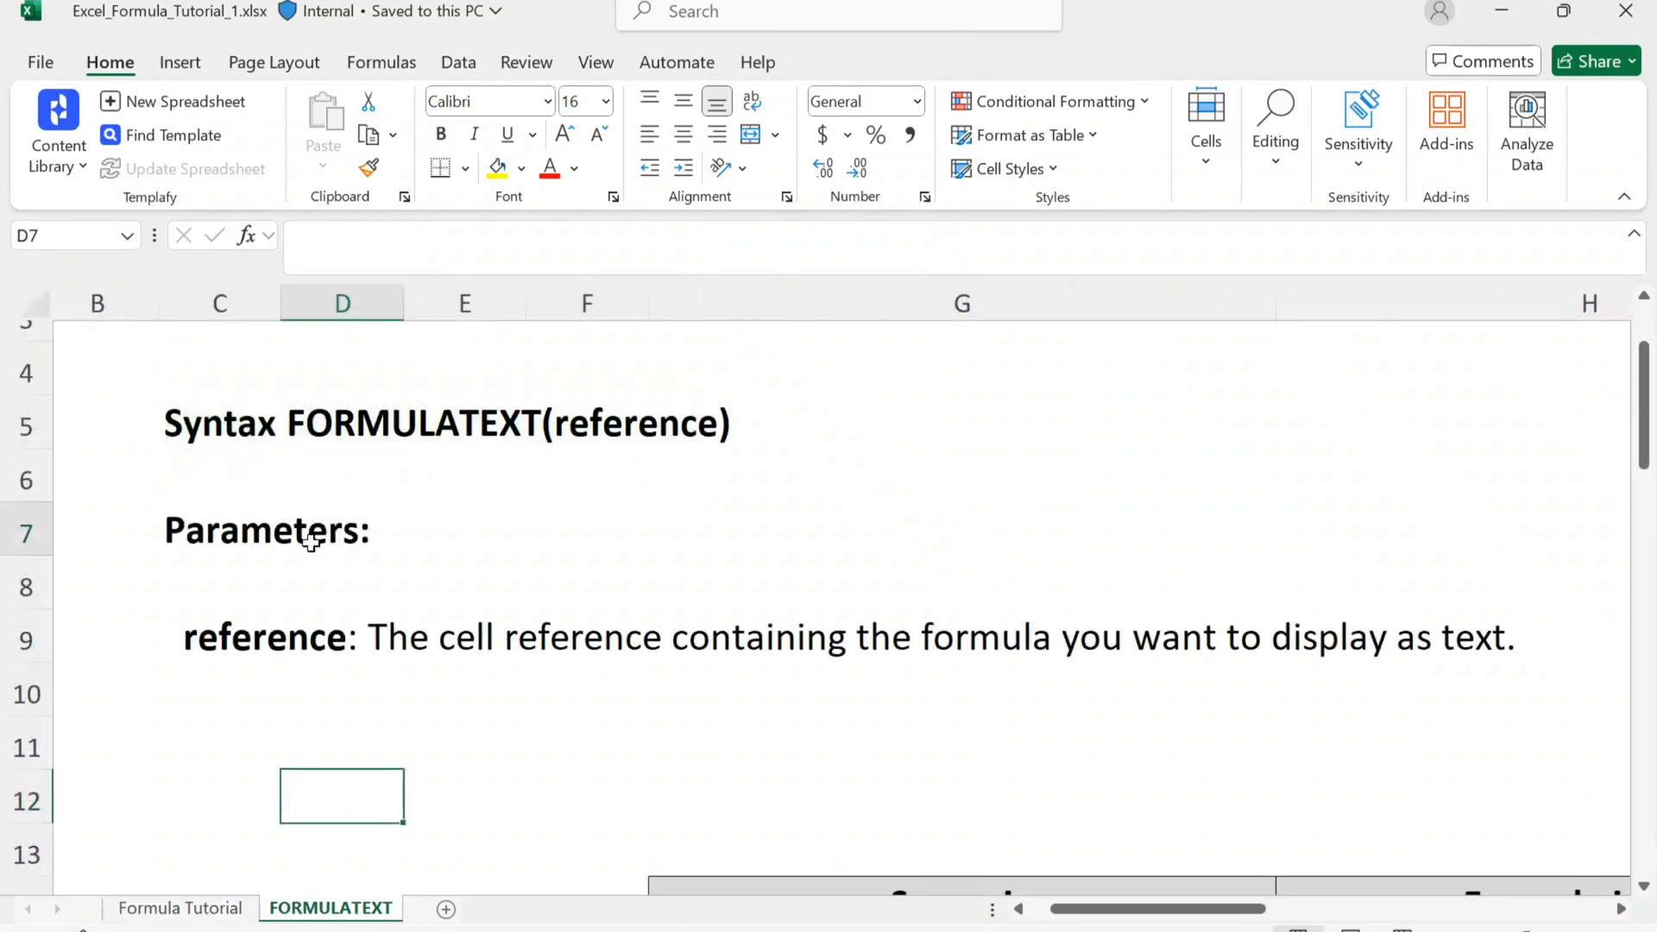
pyautogui.click(198, 460)
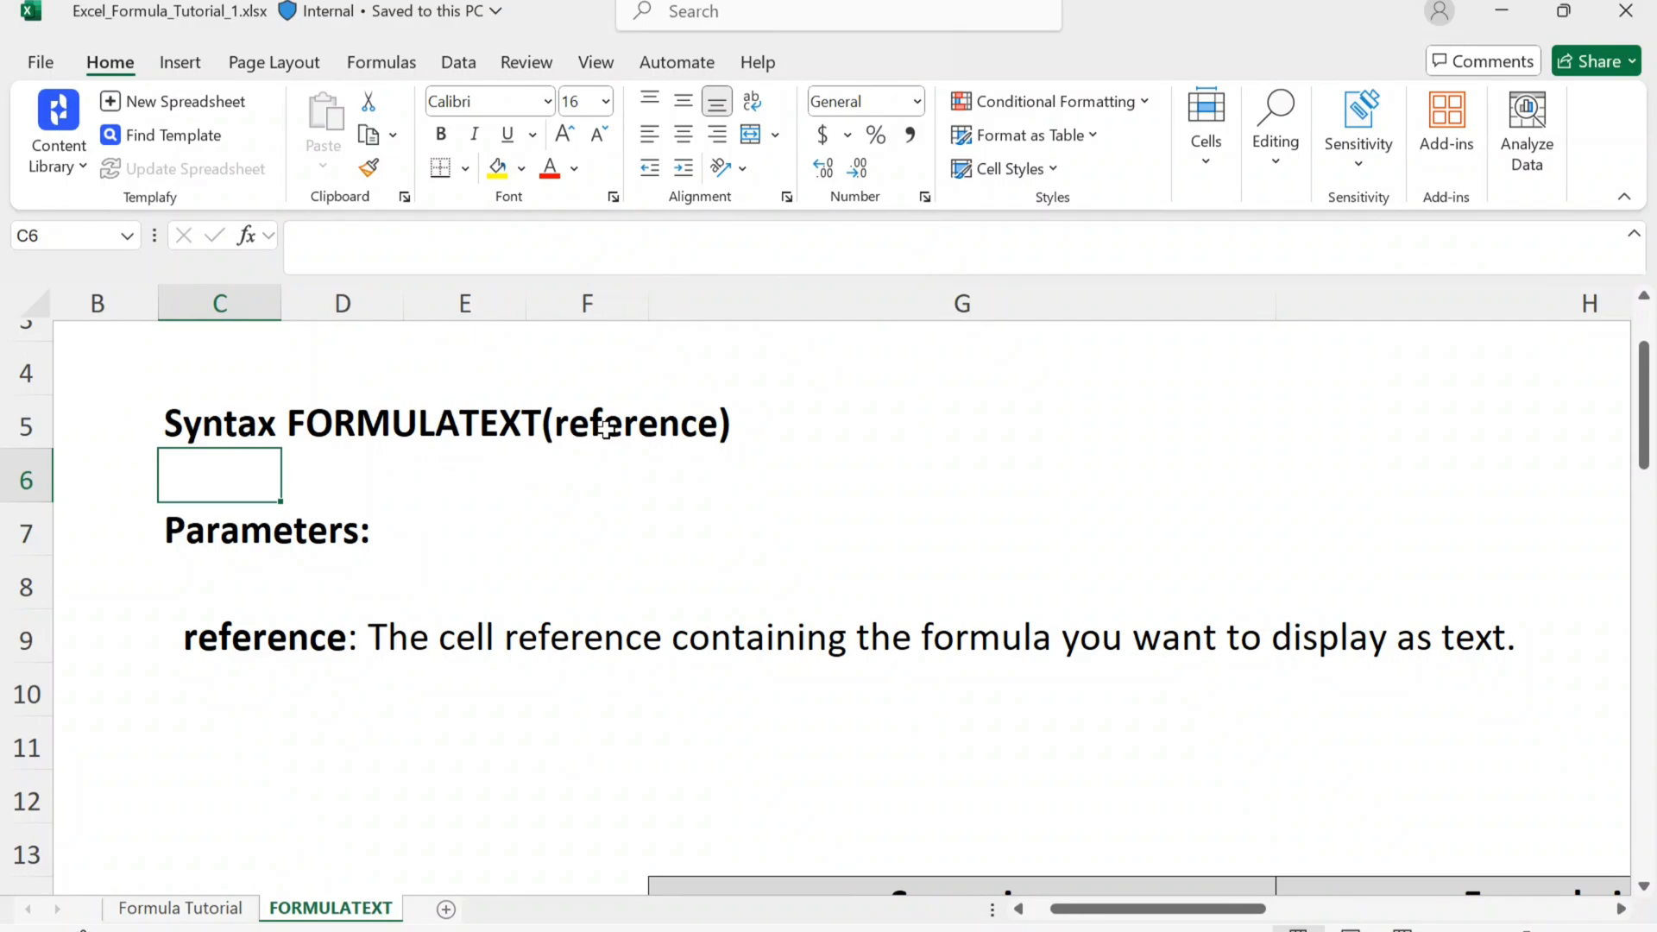
# Step: Enter the sample formula =VLOOKUP(C5,C:C,1,0) in cell G4 above the syntax line
pyautogui.click(906, 374)
pyautogui.write('=VLOOKUP(')
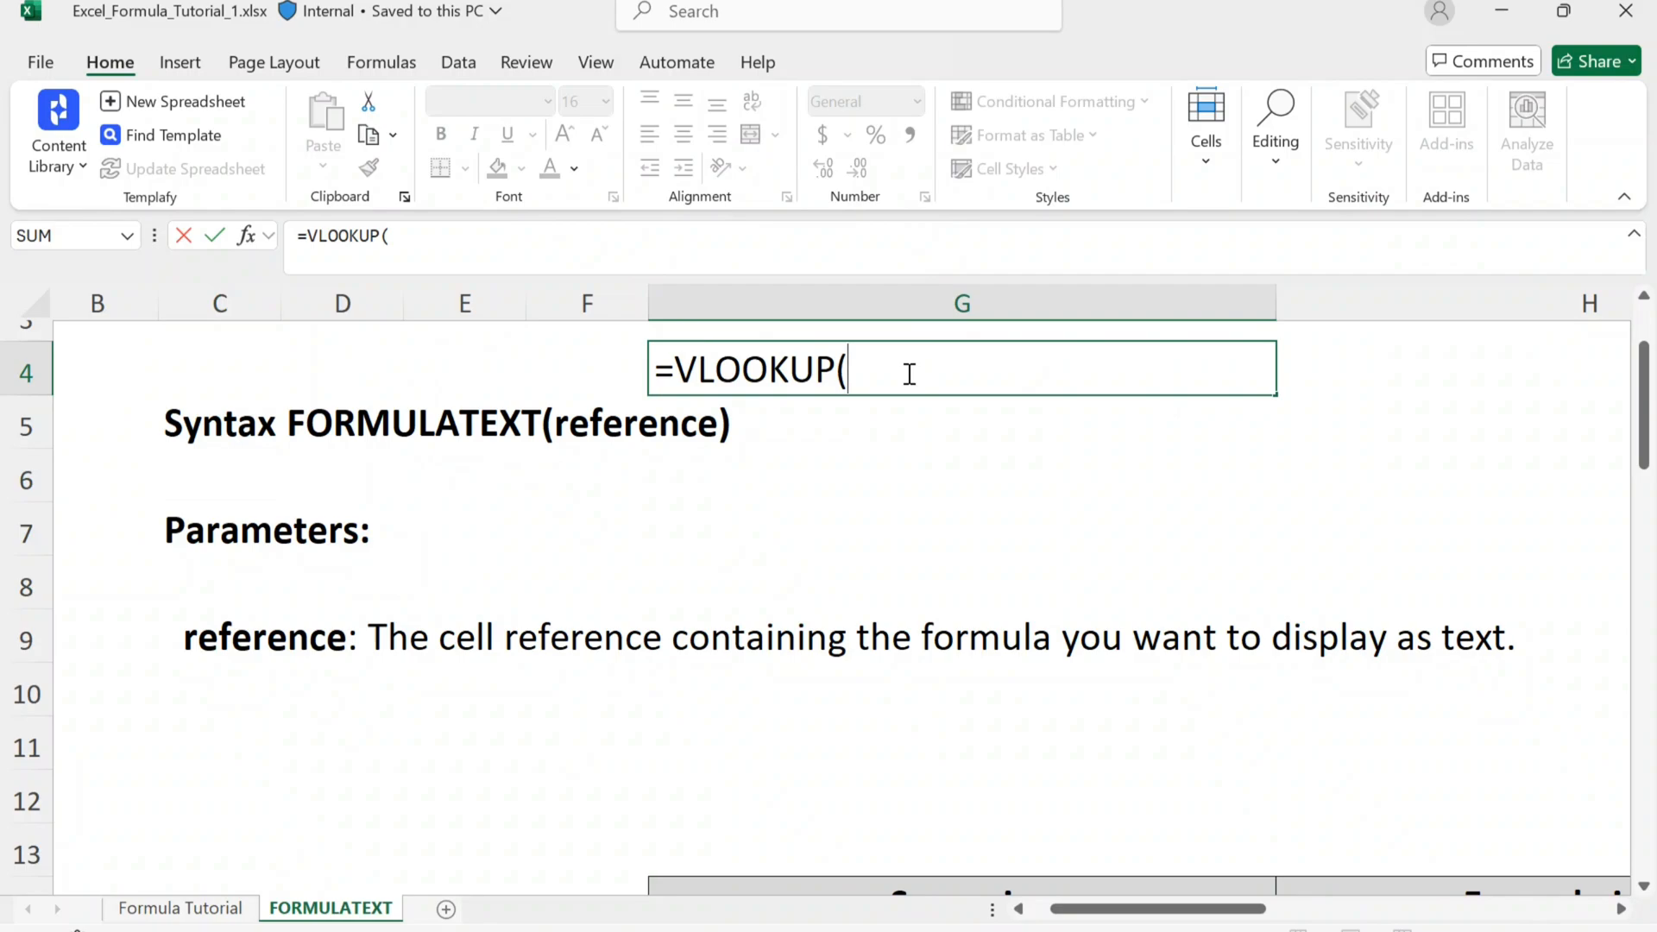
pyautogui.click(198, 423)
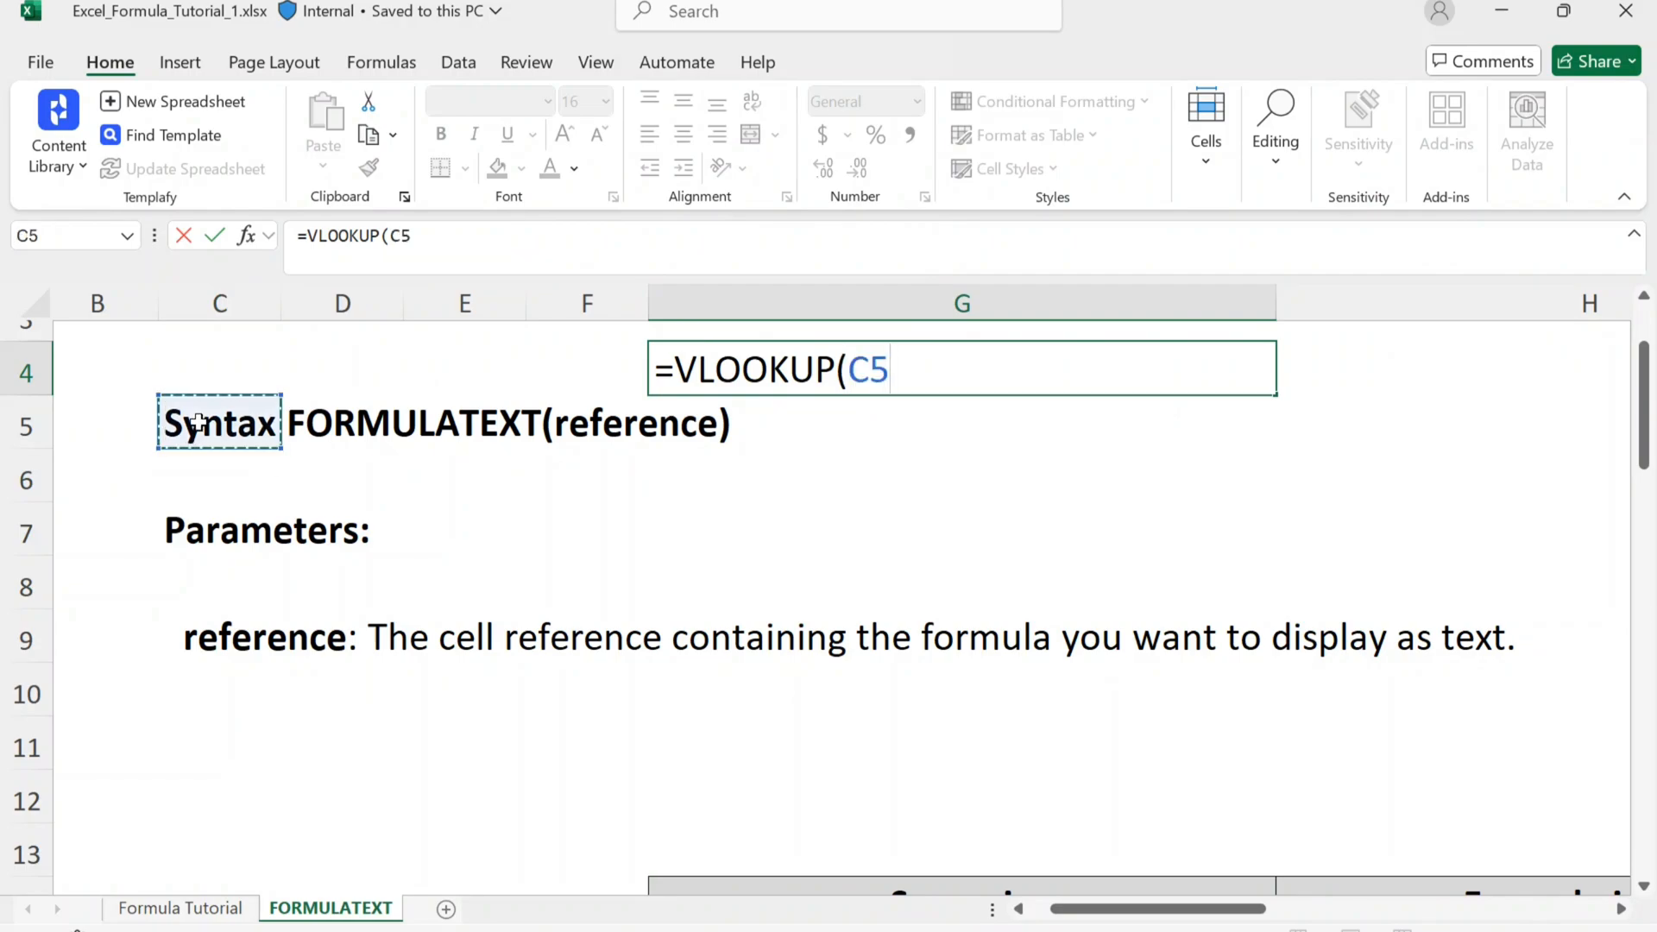
pyautogui.write(',')
pyautogui.click(222, 302)
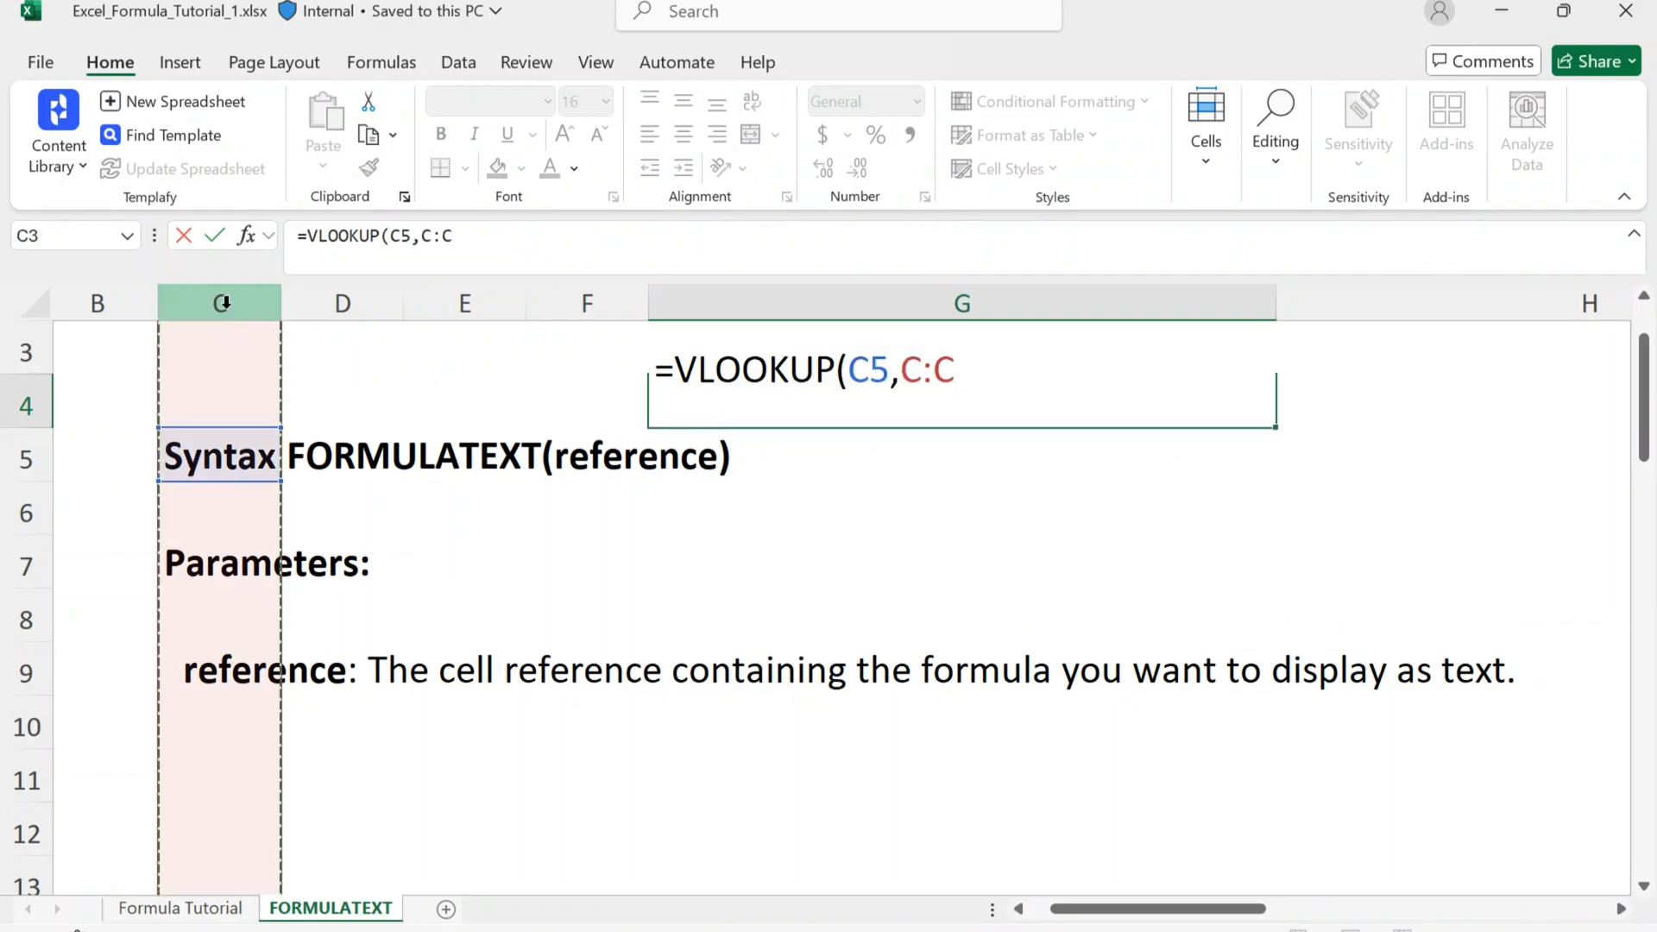
pyautogui.write(',1,0')
pyautogui.press('Return')
# Step: Compare the value displayed in cell G4 with its underlying VLOOKUP formula and with the neighbouring cell H4
pyautogui.press('Up')
pyautogui.press('Right')
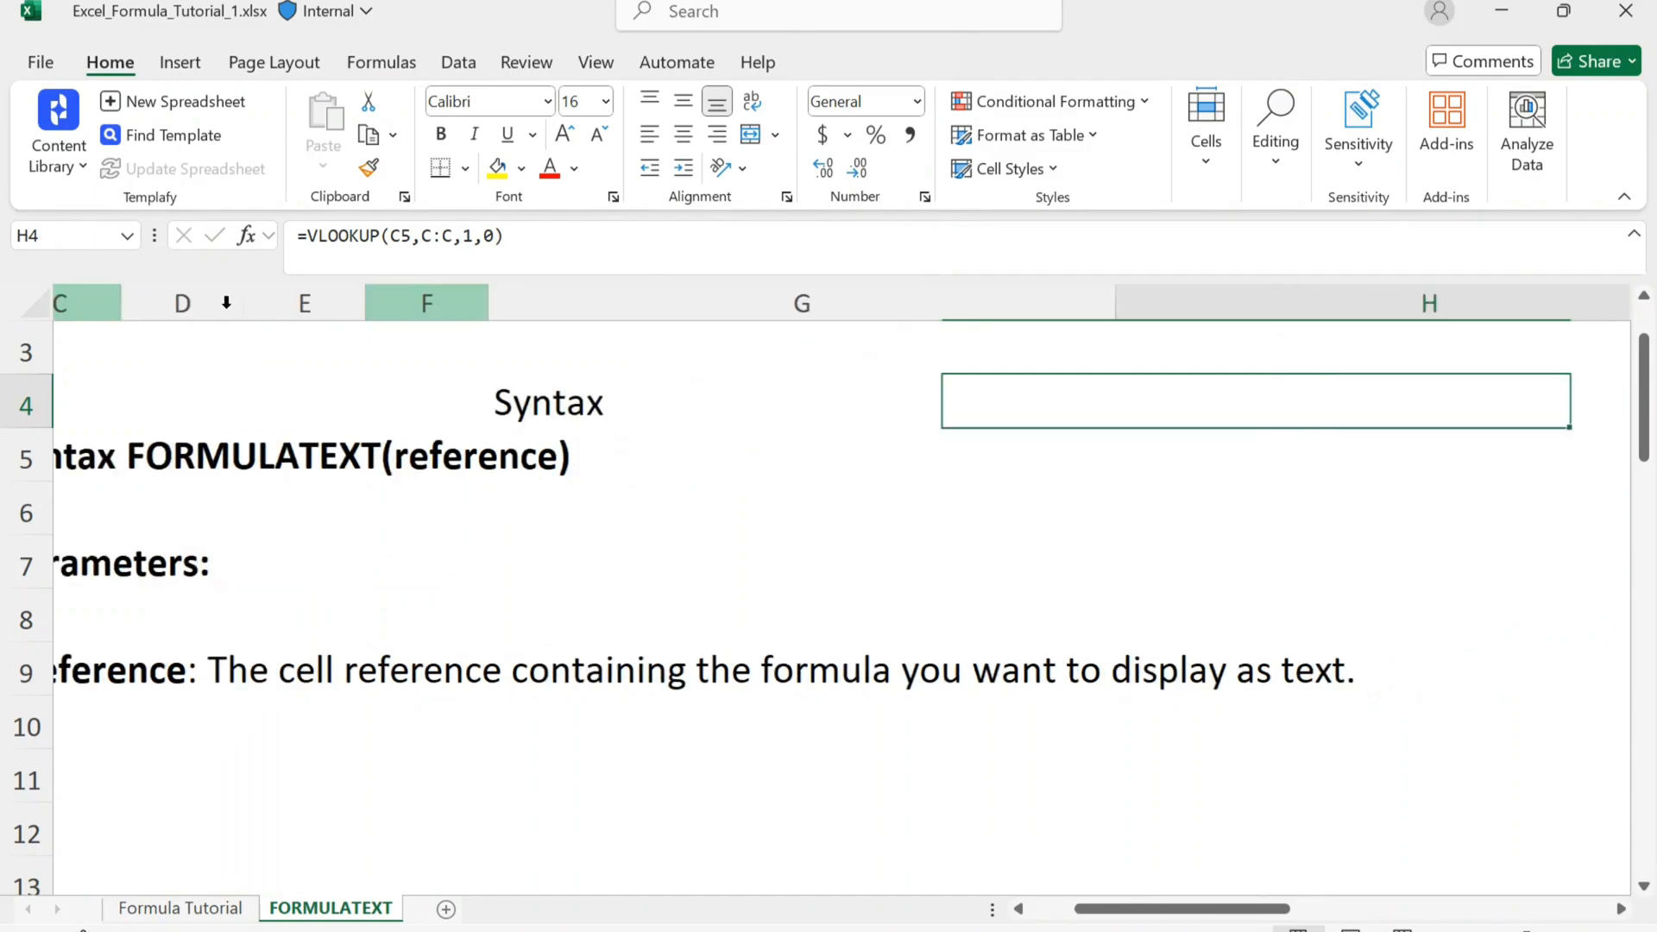
pyautogui.press('Left')
pyautogui.press('Right')
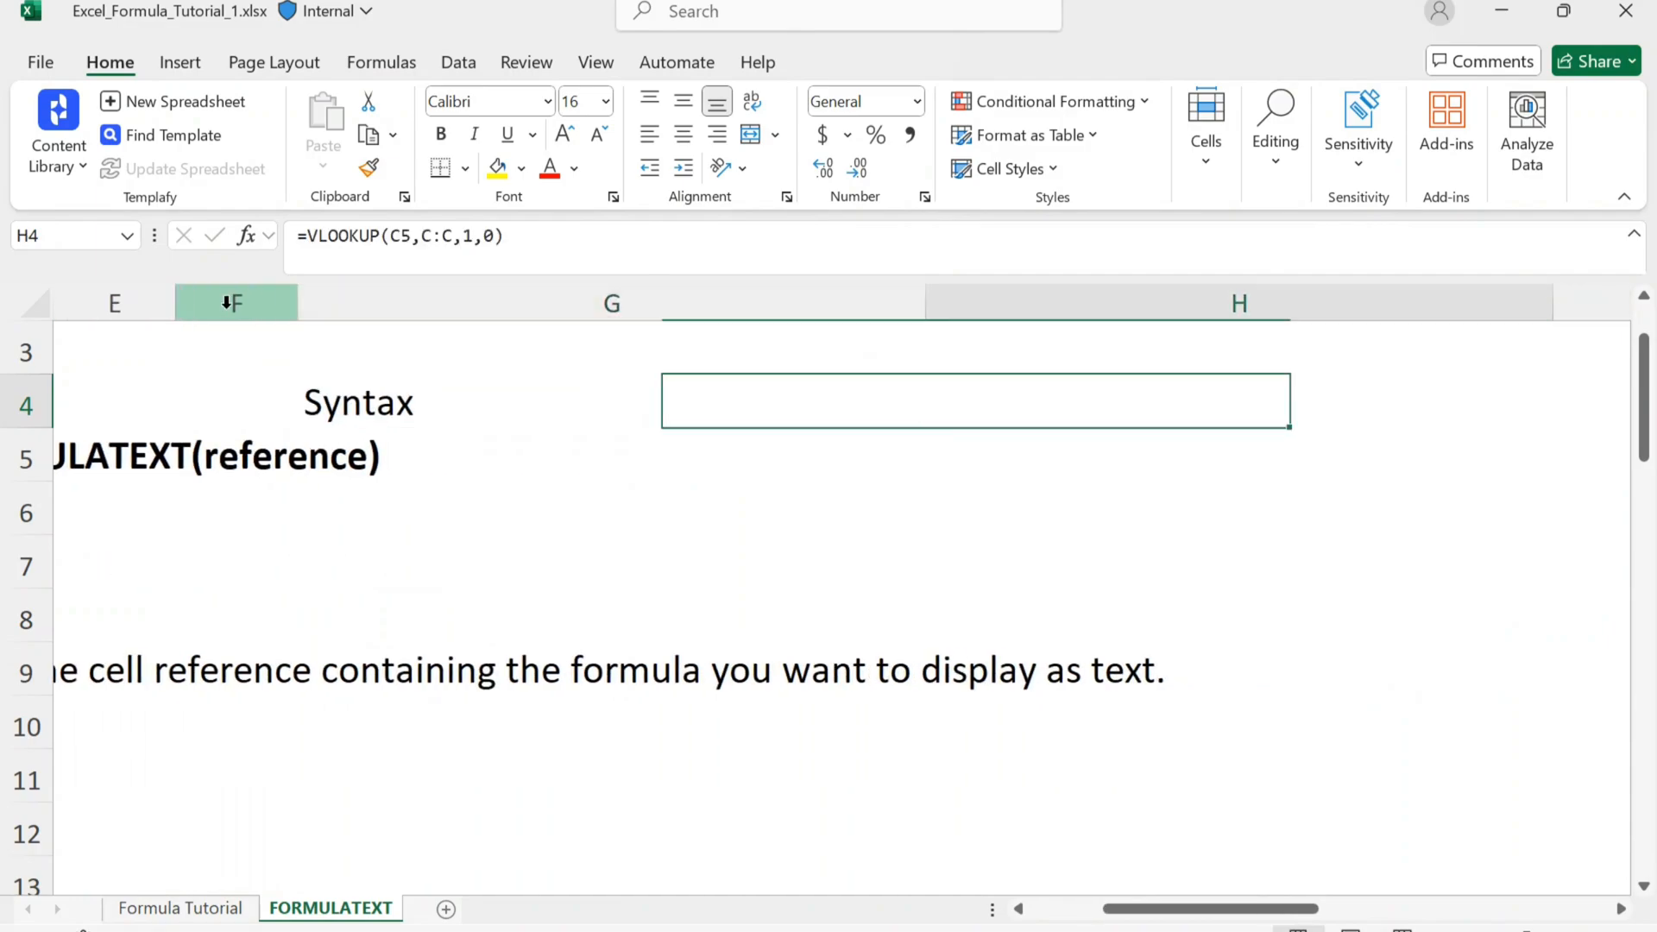
pyautogui.write('=')
pyautogui.press('Escape')
pyautogui.press('Left')
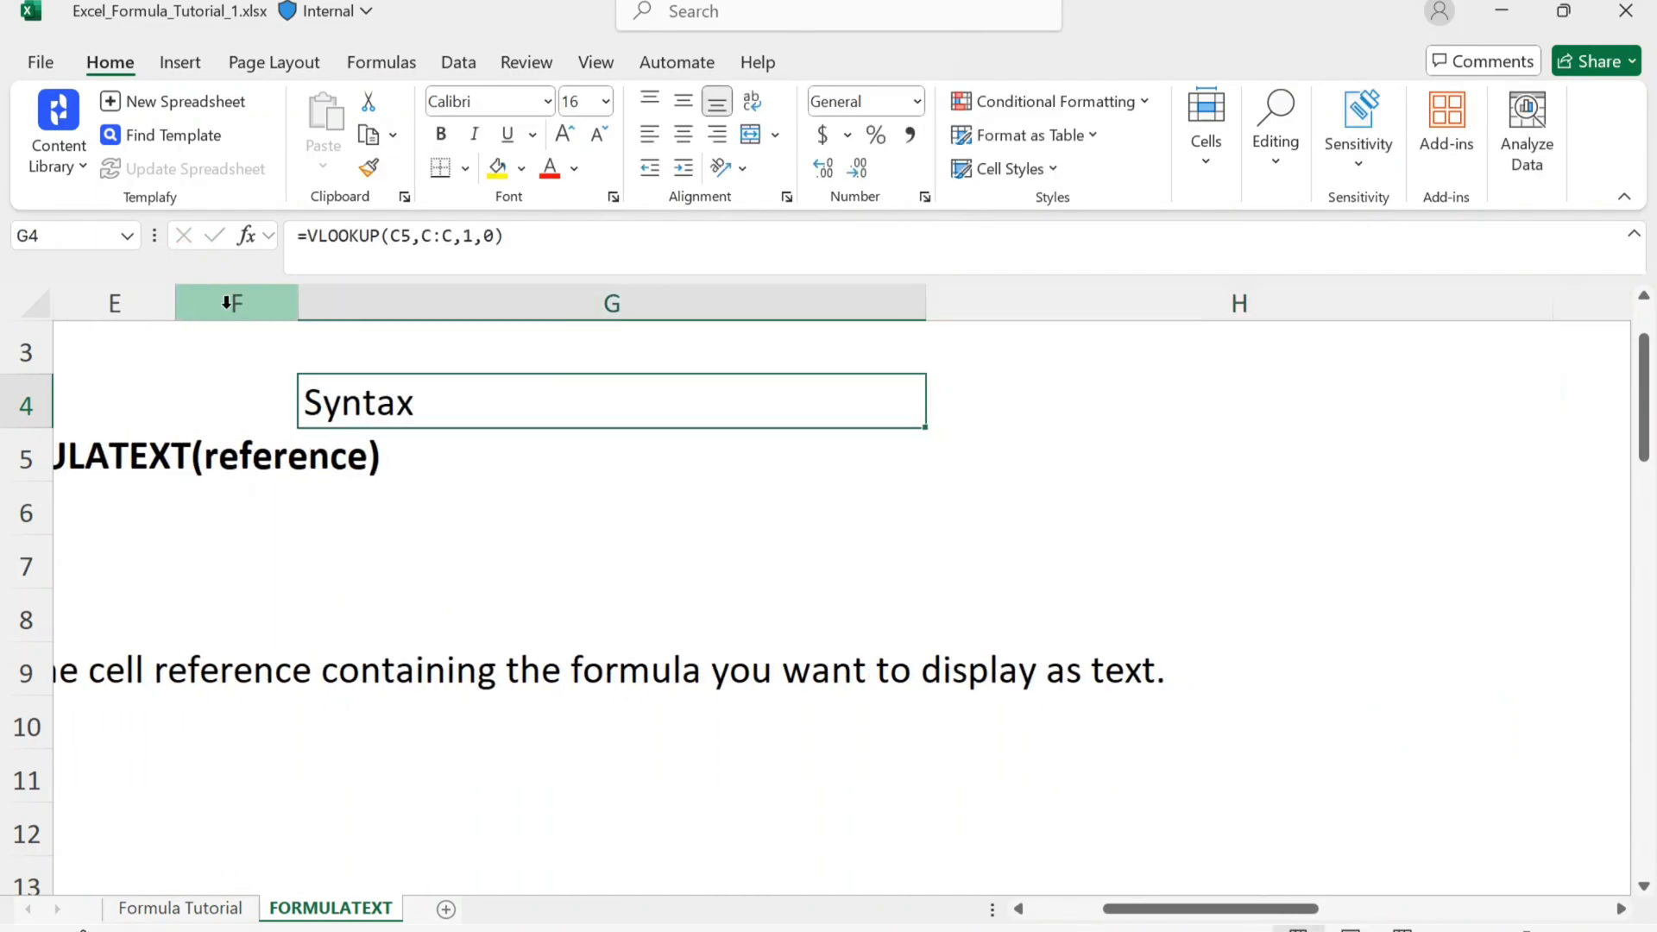
pyautogui.press('Right')
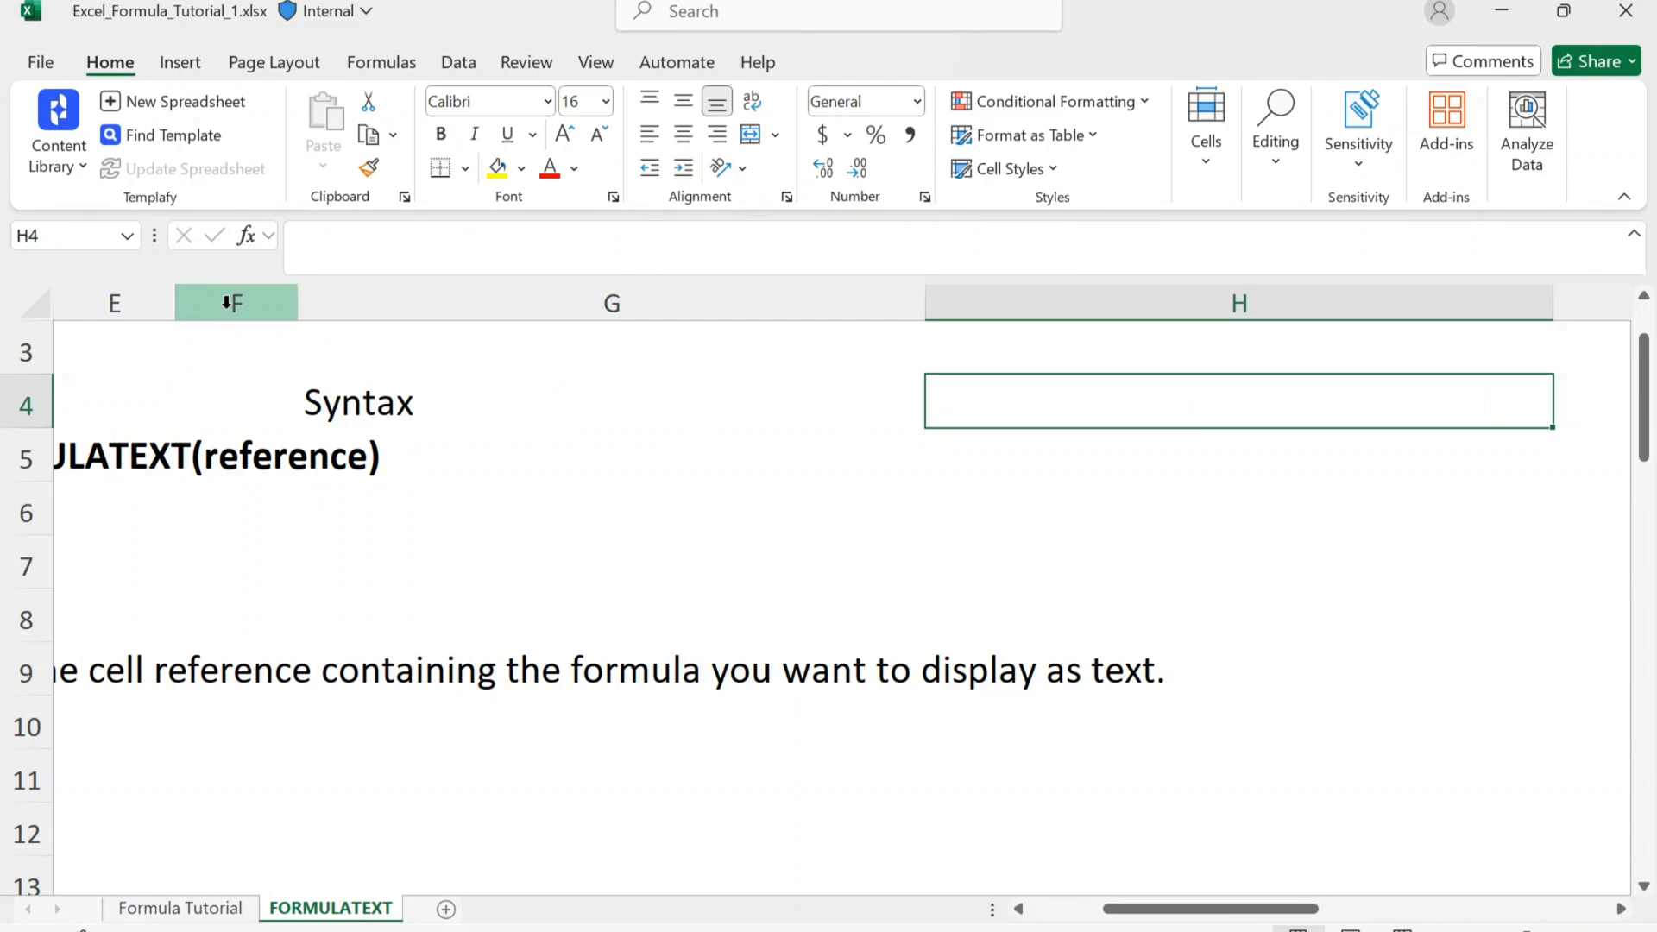
pyautogui.press('Left')
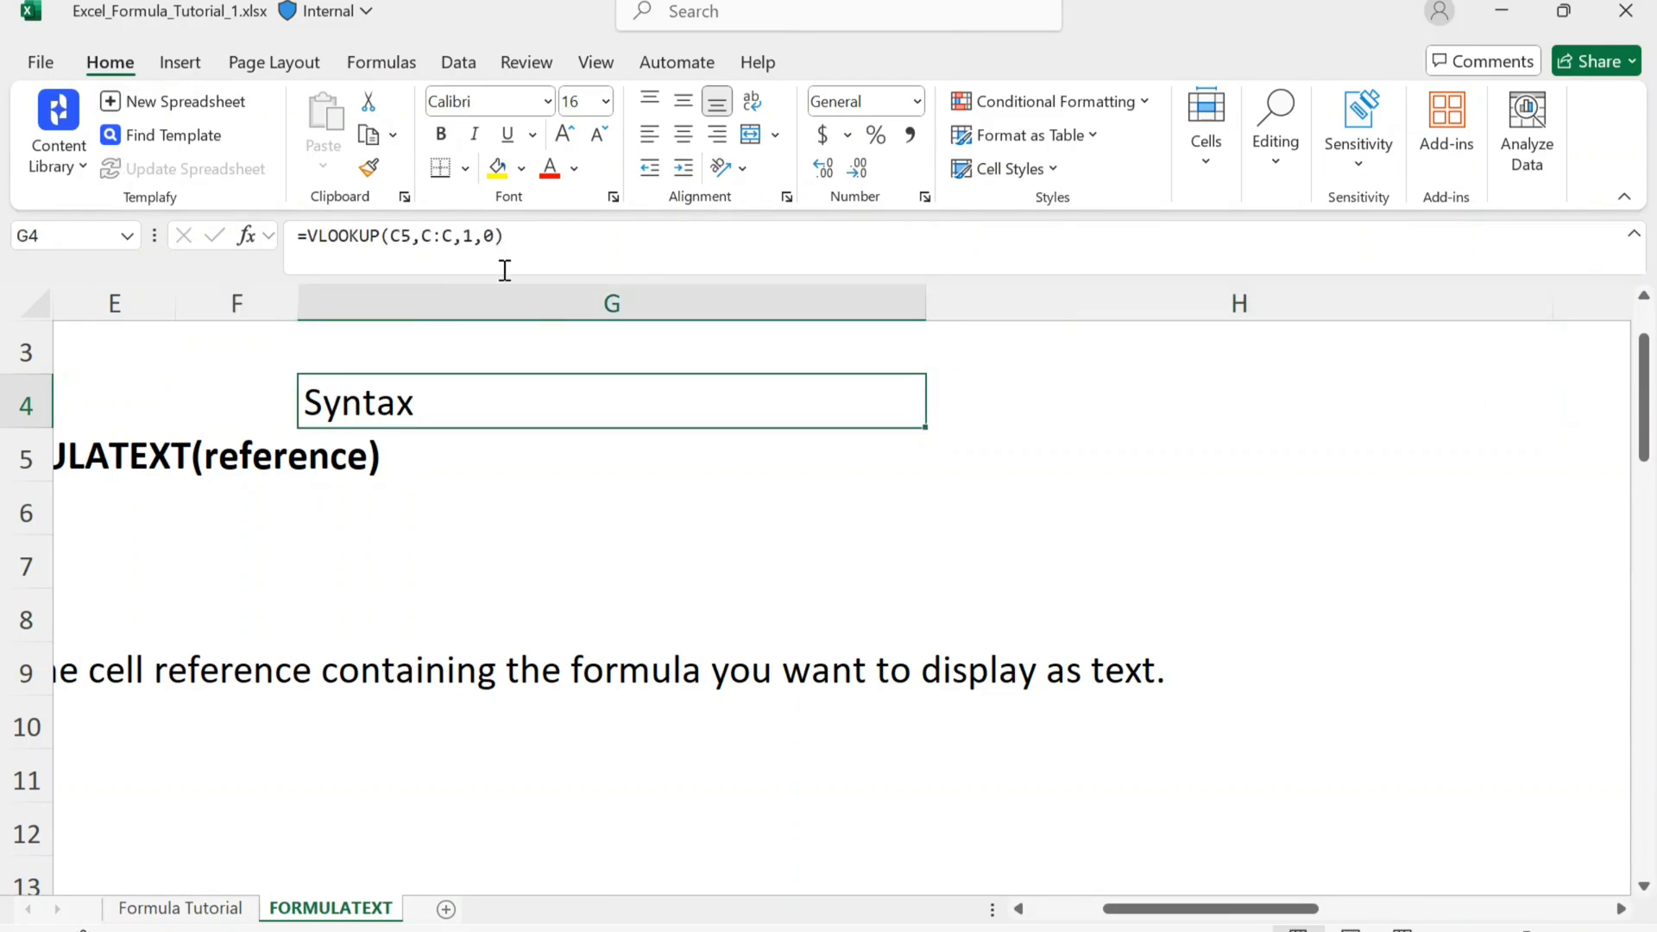
# Step: Try to change the lookup range in G4's VLOOKUP formula to C:3
pyautogui.moveTo(504, 236); pyautogui.dragTo(285, 233)
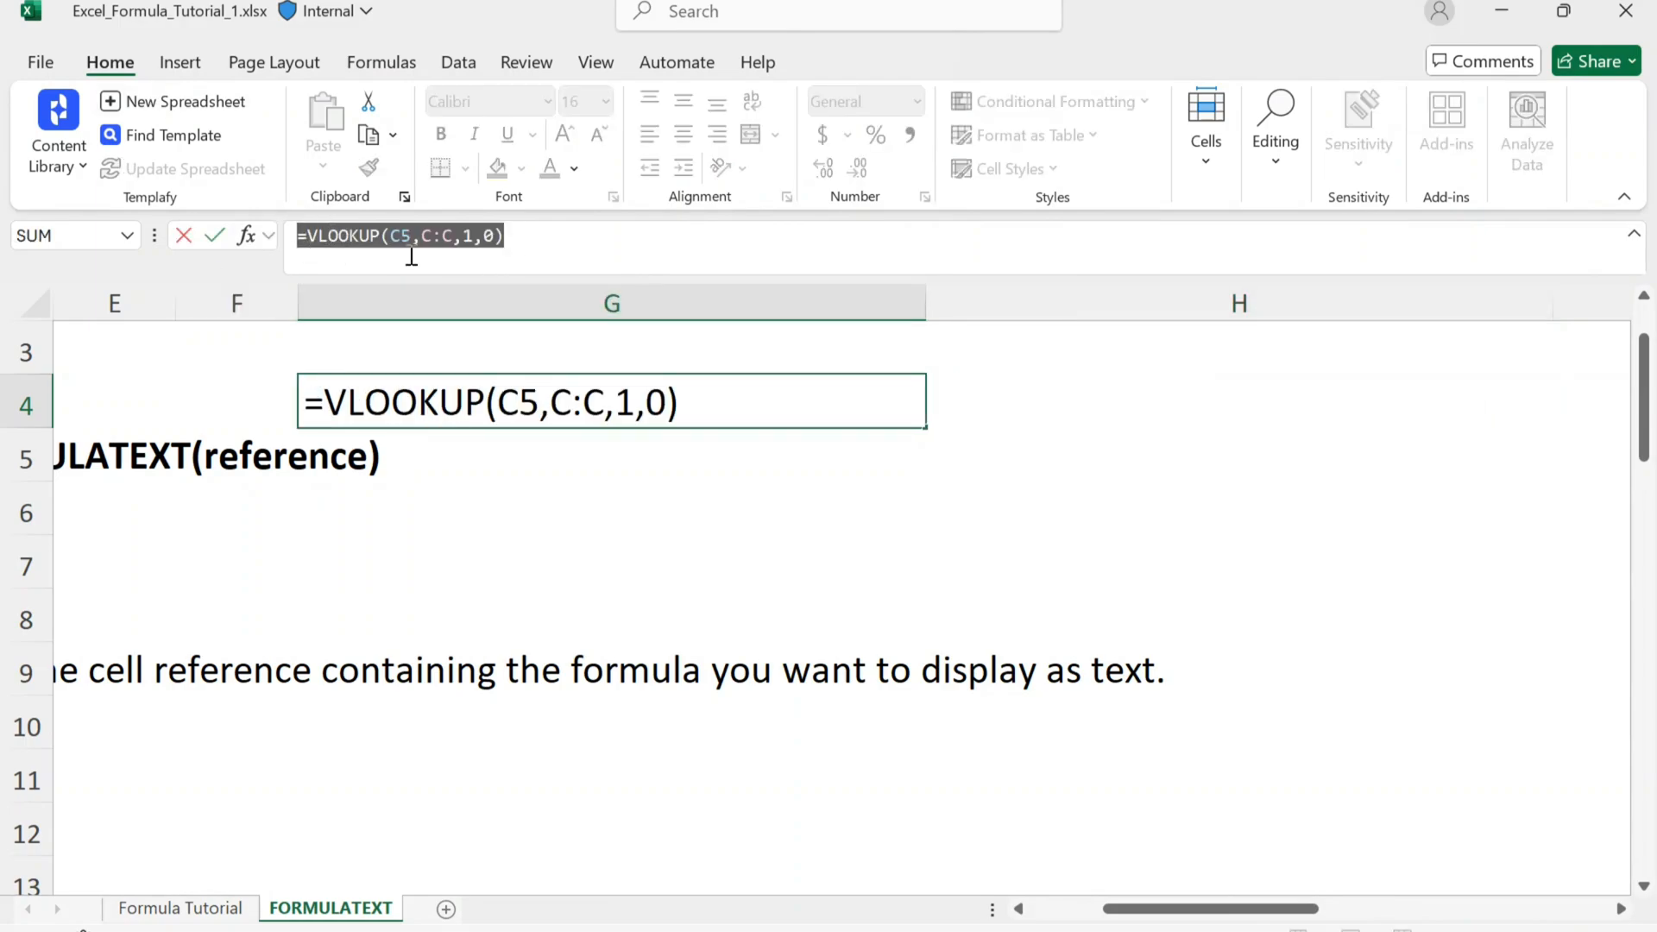
pyautogui.doubleClick(364, 250)
pyautogui.click(400, 241)
pyautogui.click(429, 238)
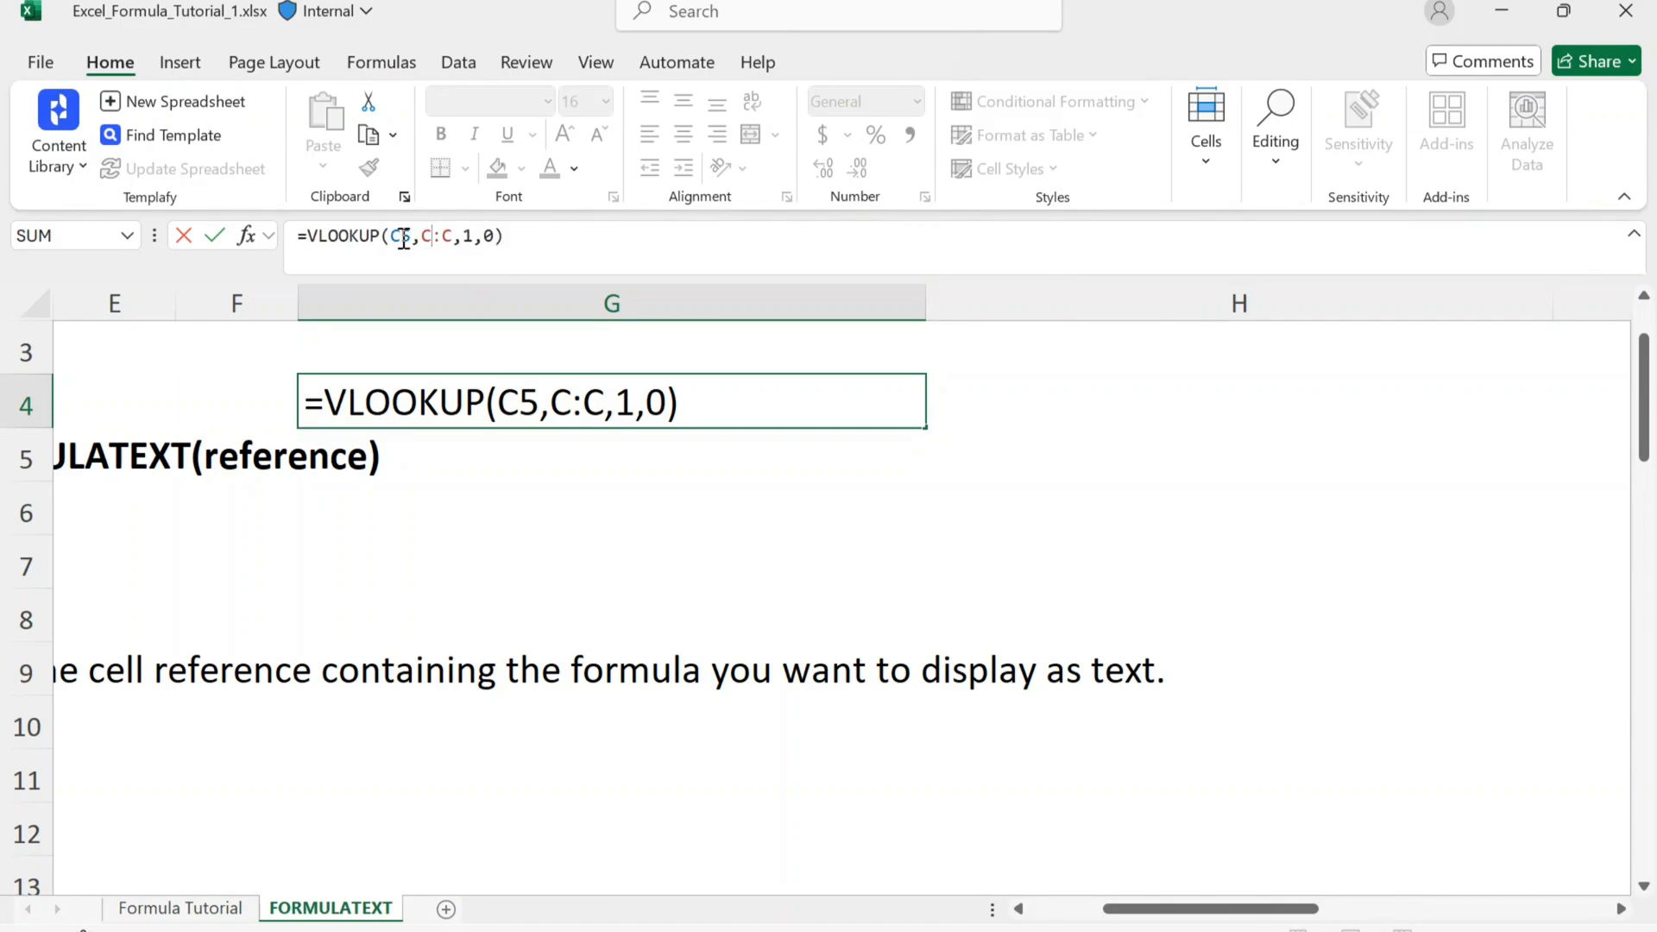
pyautogui.click(454, 236)
pyautogui.press('BackSpace')
pyautogui.write('3')
pyautogui.press('Return')
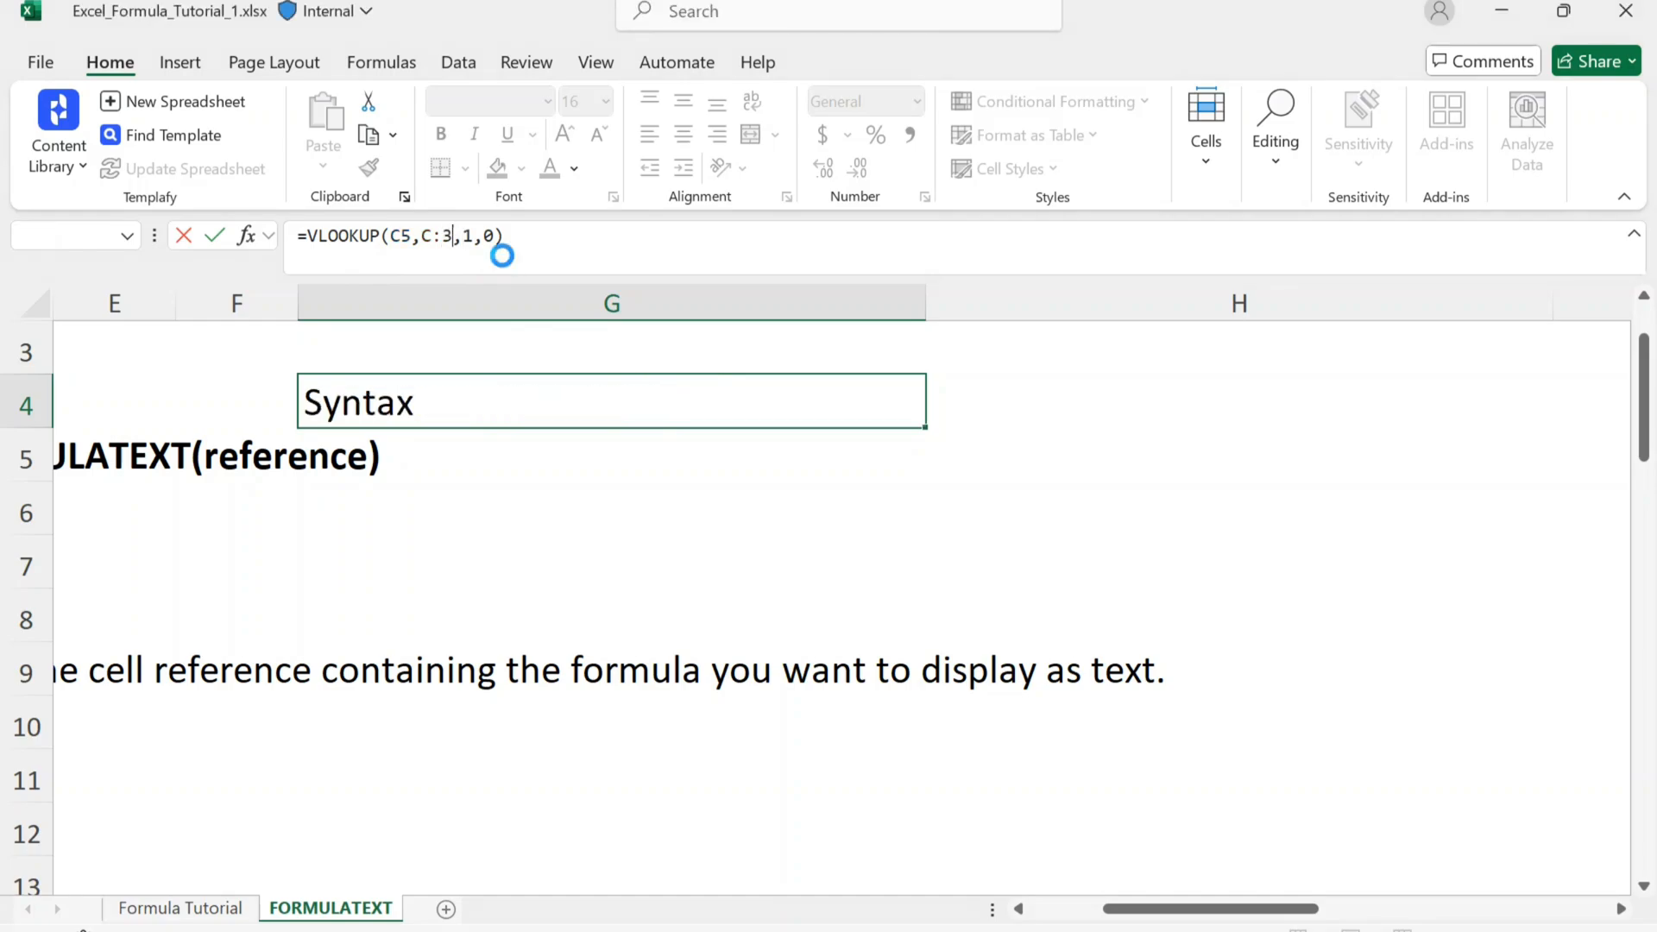
# Step: Undo the formula entries made in cell G4
pyautogui.press('Up')
pyautogui.hotkey('ctrl', 'z')
pyautogui.hotkey('ctrl', 'z')
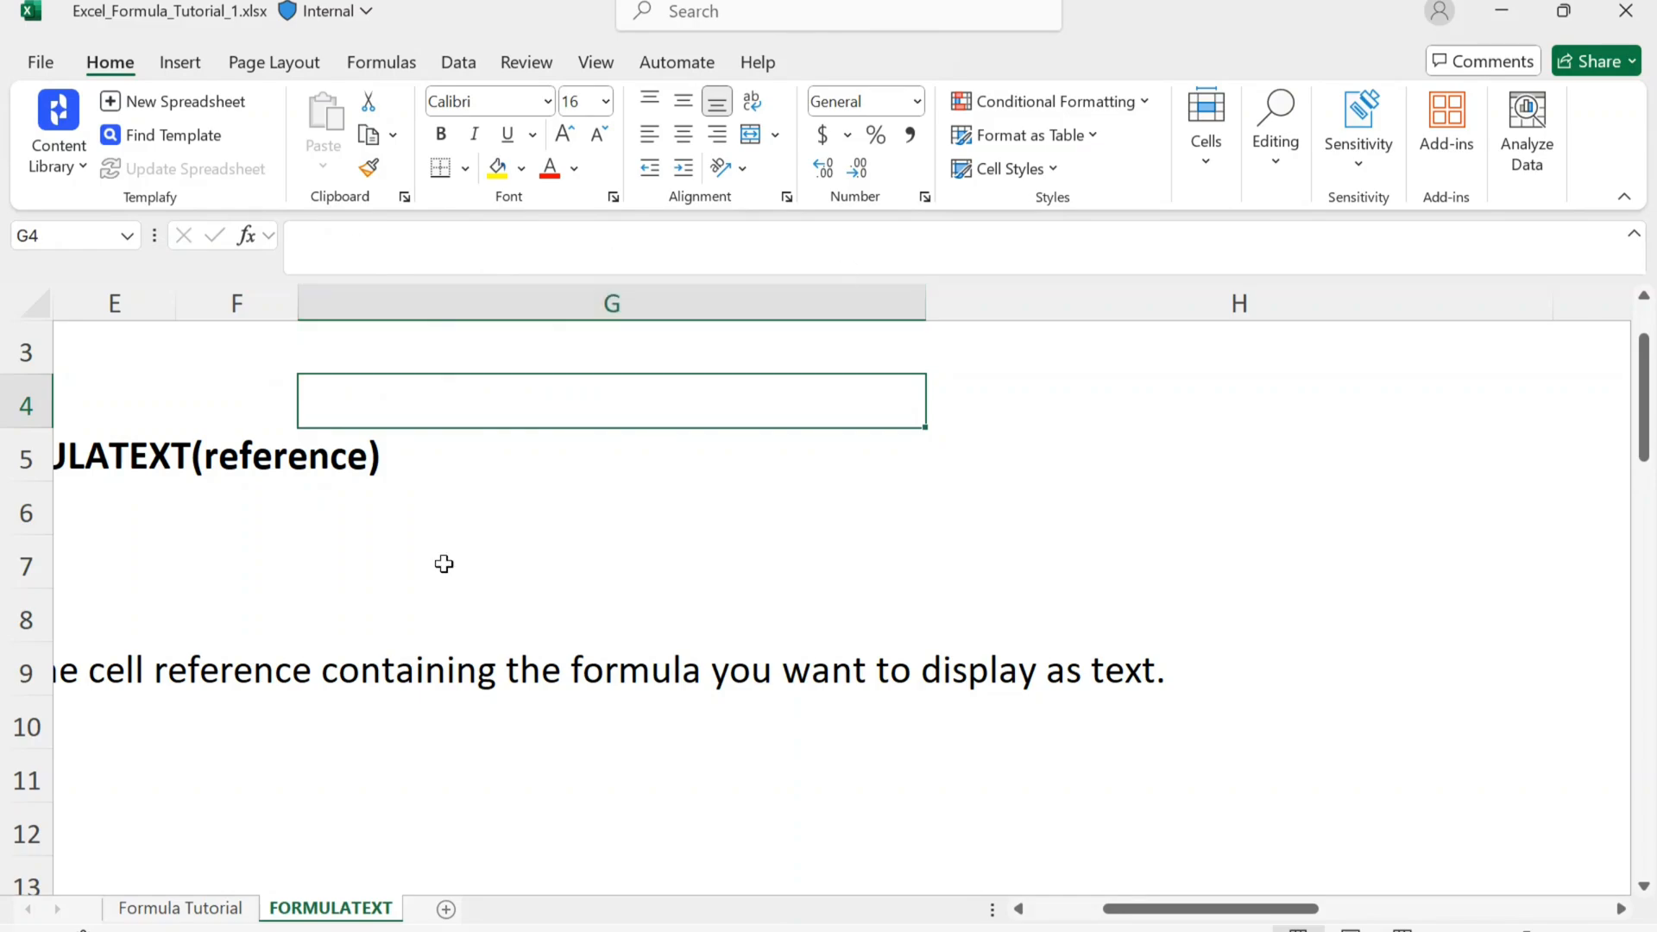
# Step: Save the workbook
pyautogui.hscroll(-3, 340, 625)
pyautogui.scroll(-2, 343, 627)
pyautogui.scroll(-4, 342, 627)
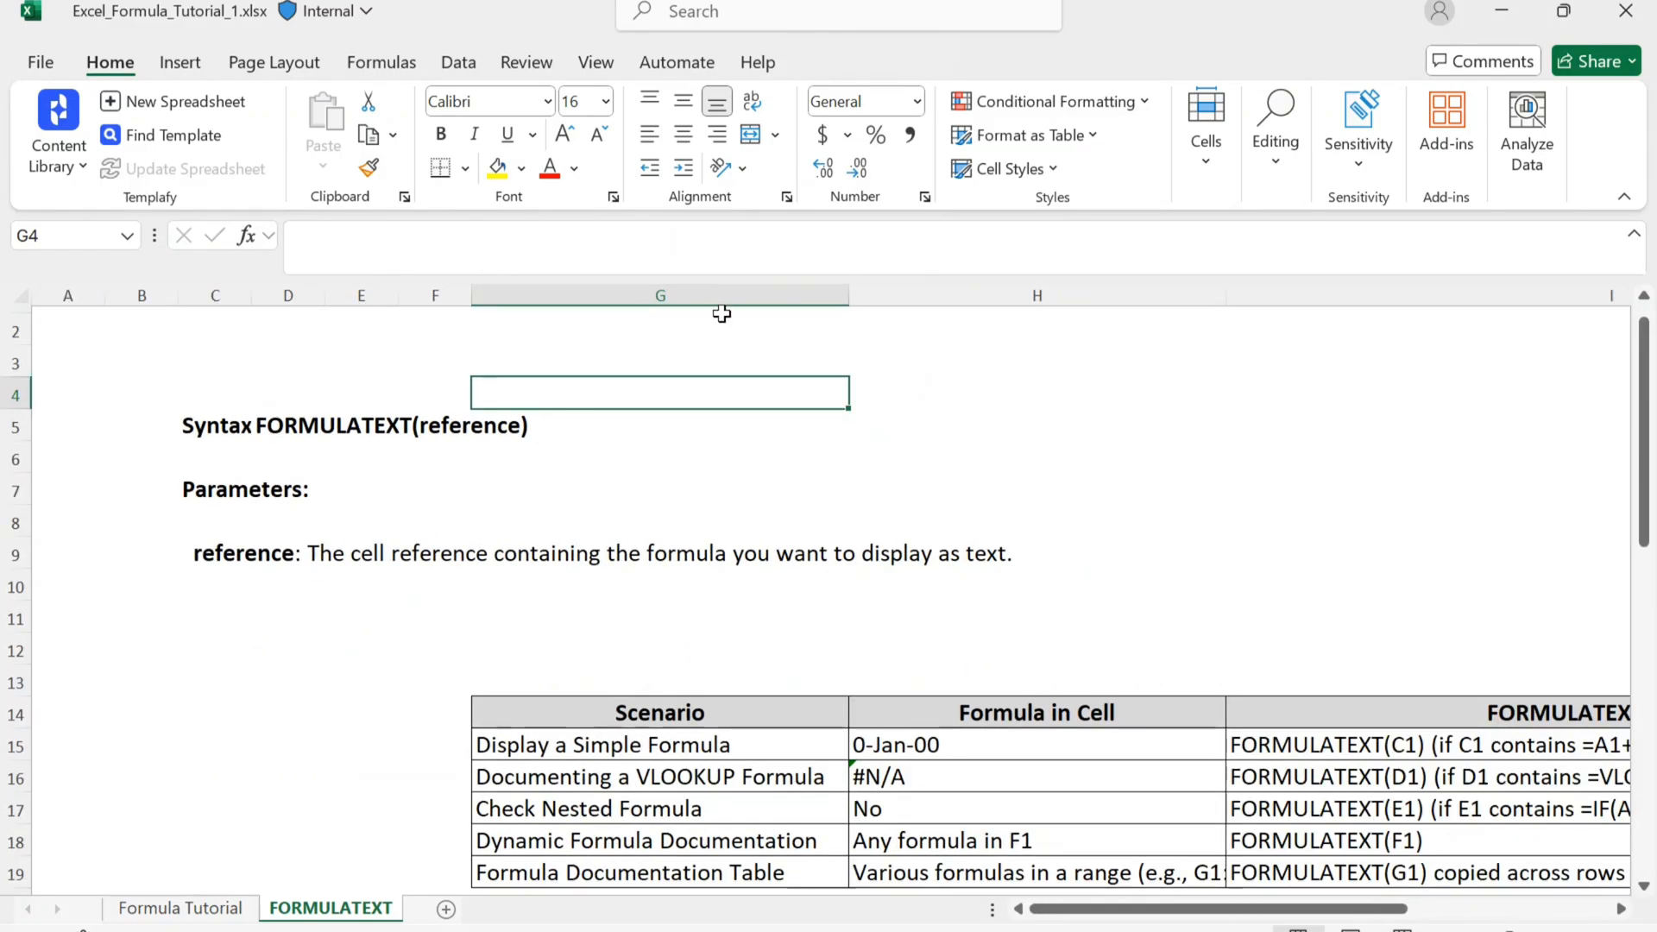
pyautogui.scroll(-1, 456, 464)
pyautogui.click(338, 515)
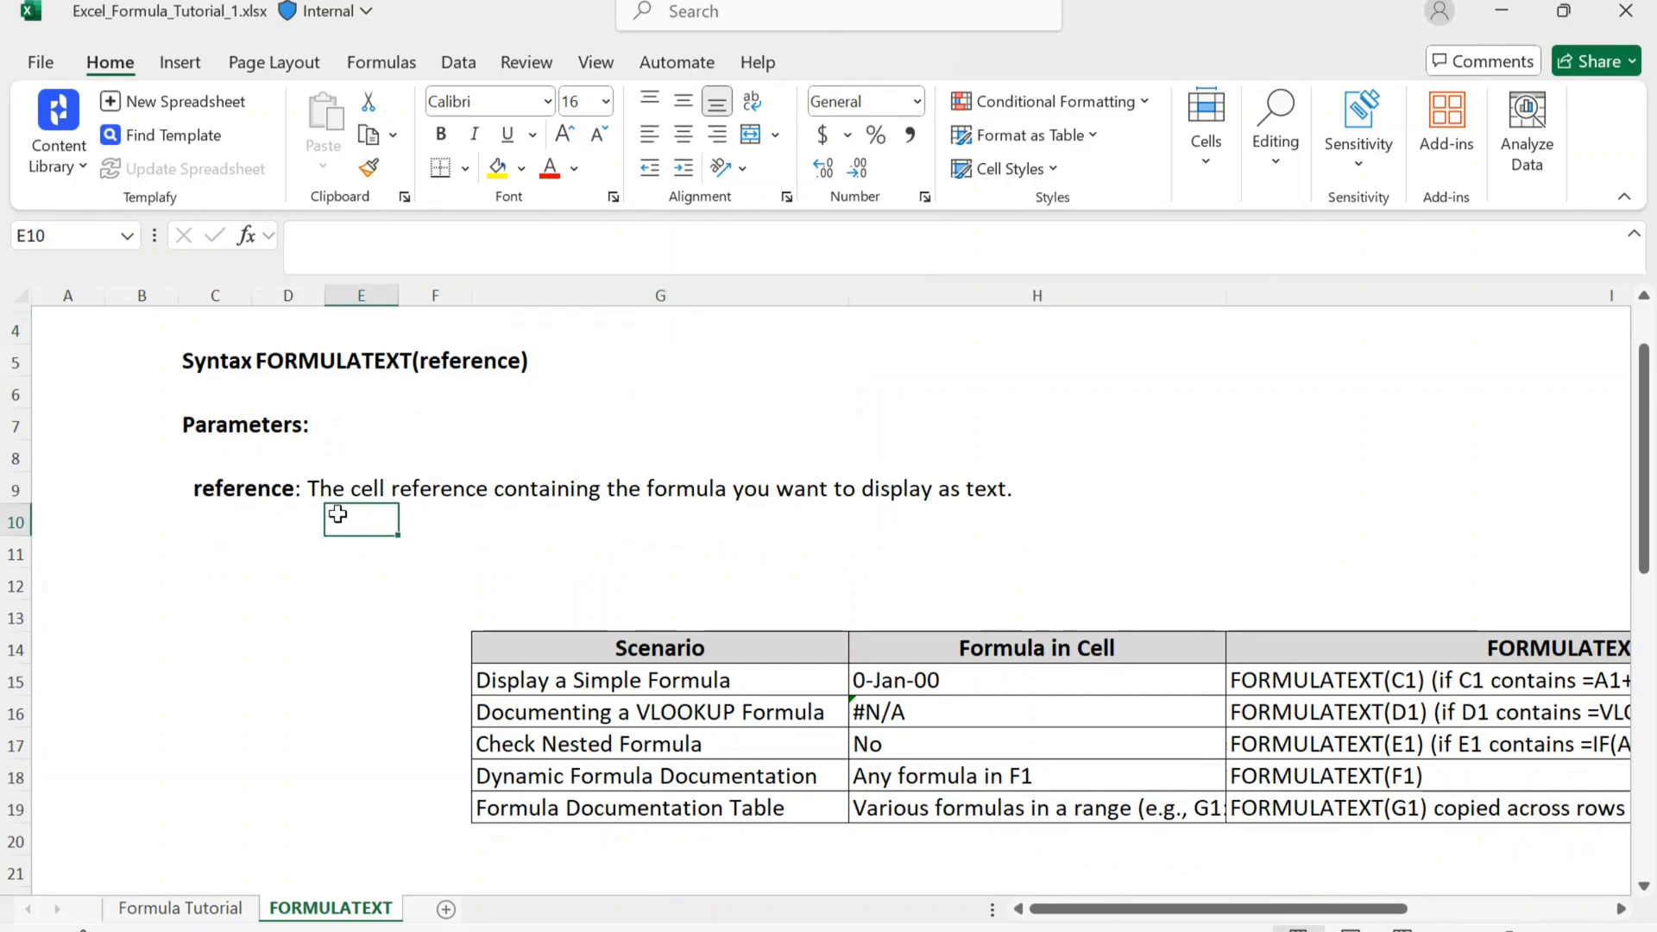
pyautogui.hotkey('ctrl', 's')
# Step: Review the description of the reference parameter in C9 and the layout of the scenario table beneath it
pyautogui.click(369, 559)
pyautogui.click(225, 490)
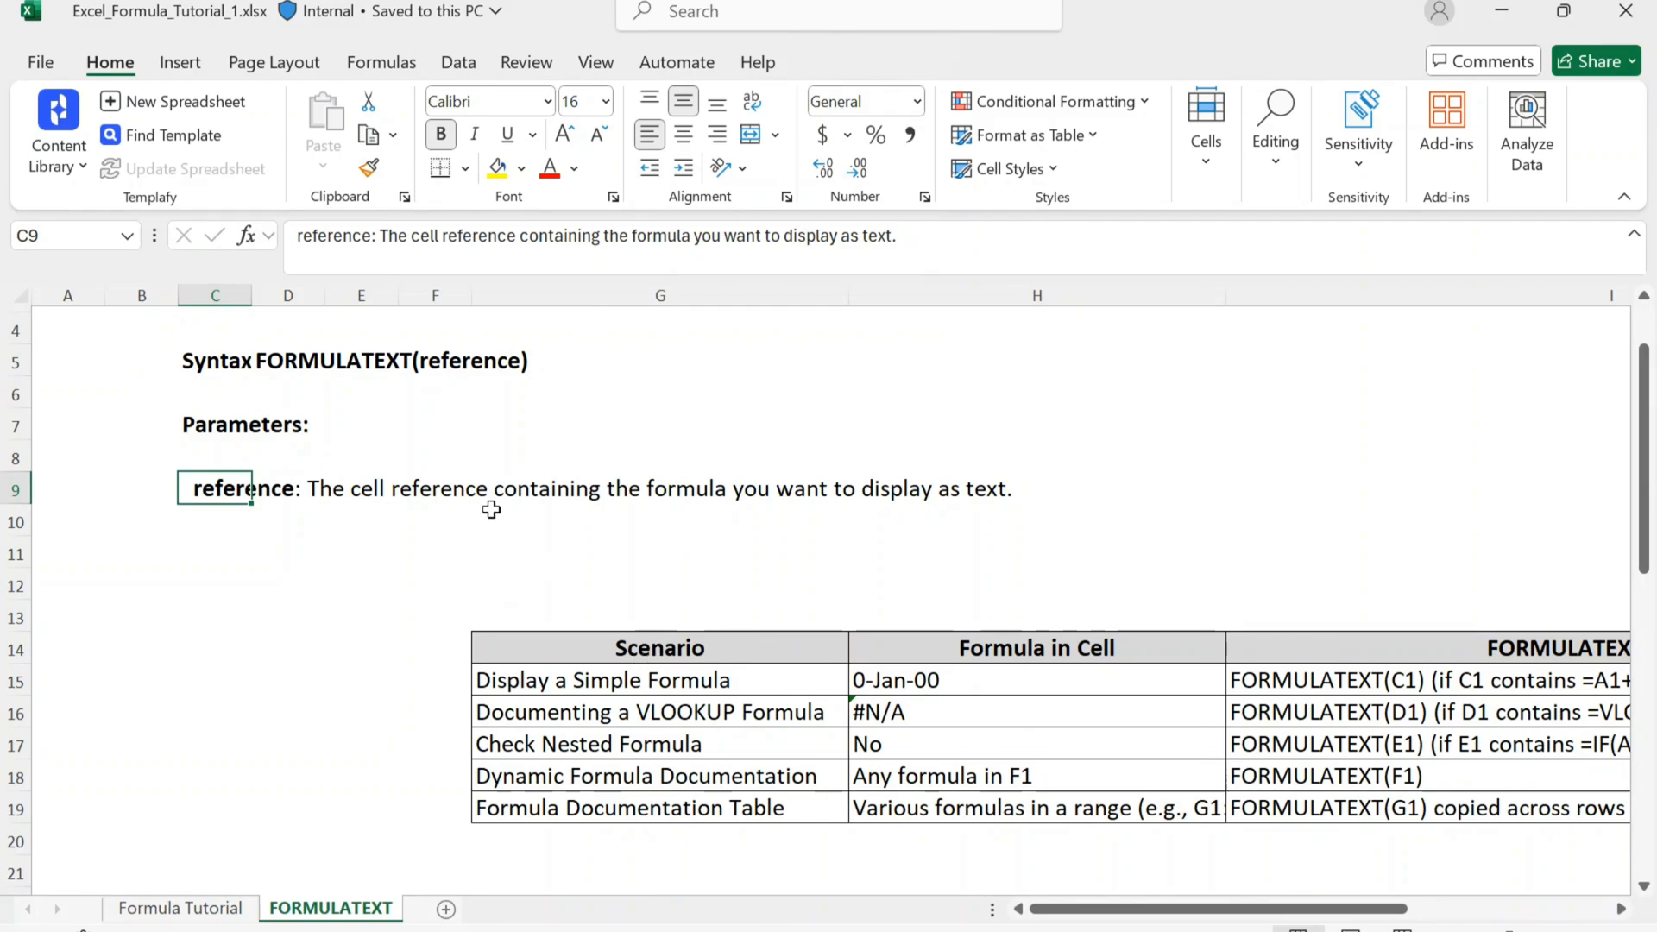
pyautogui.scroll(-2, 484, 518)
pyautogui.hscroll(2, 484, 518)
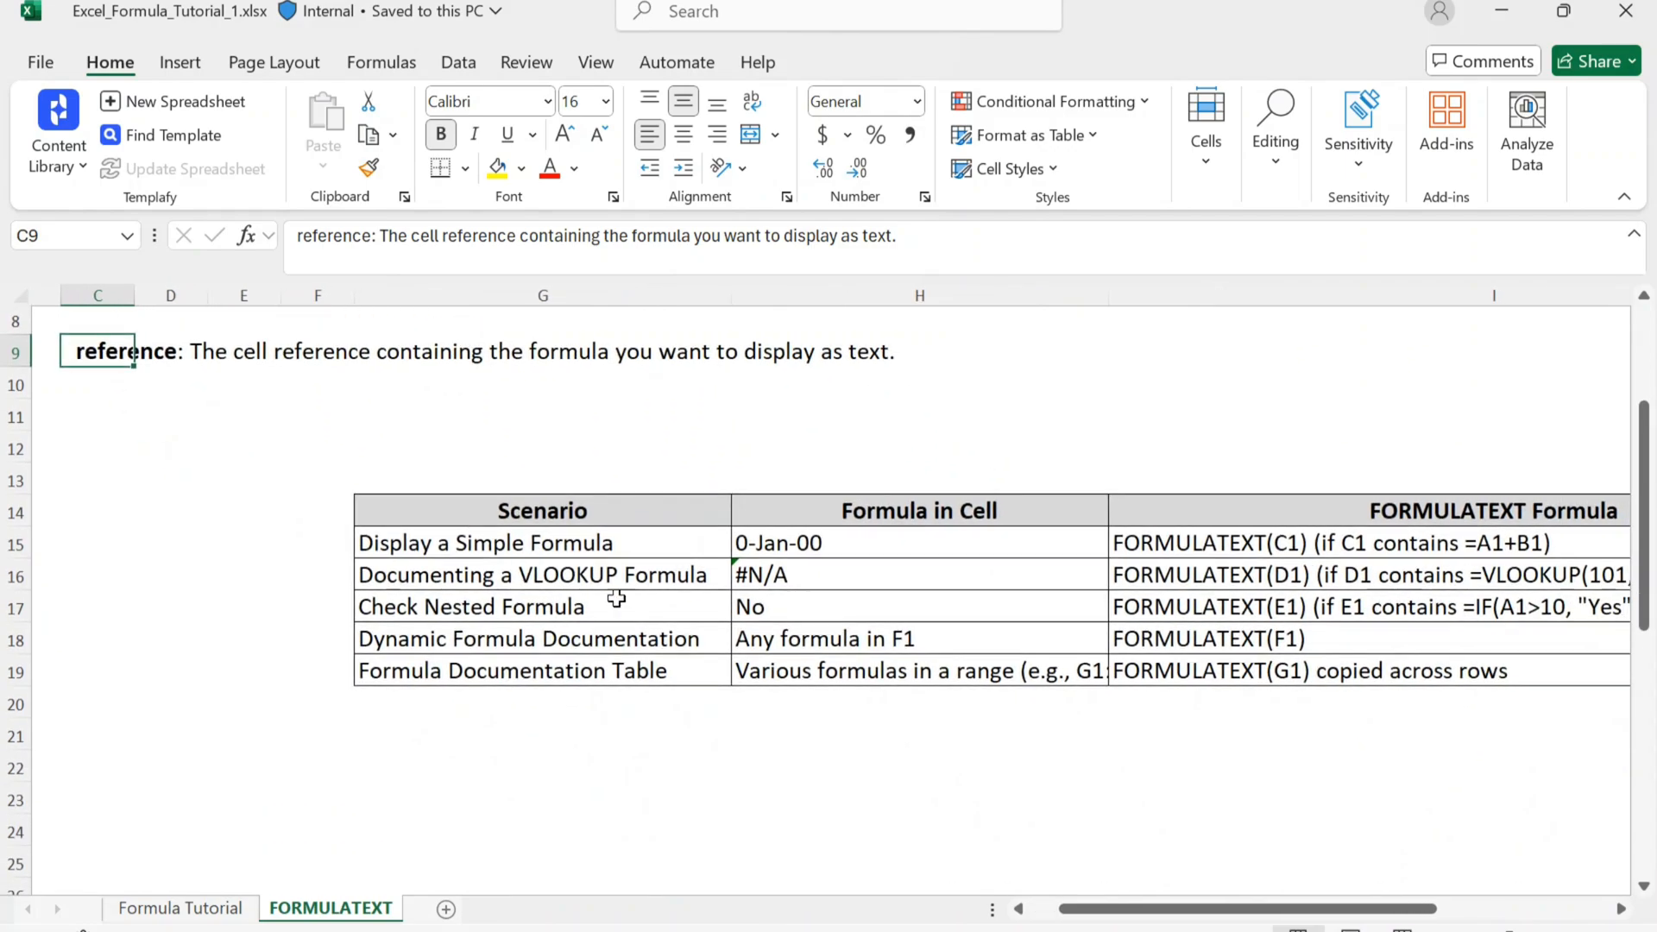
pyautogui.scroll(-5, 781, 695)
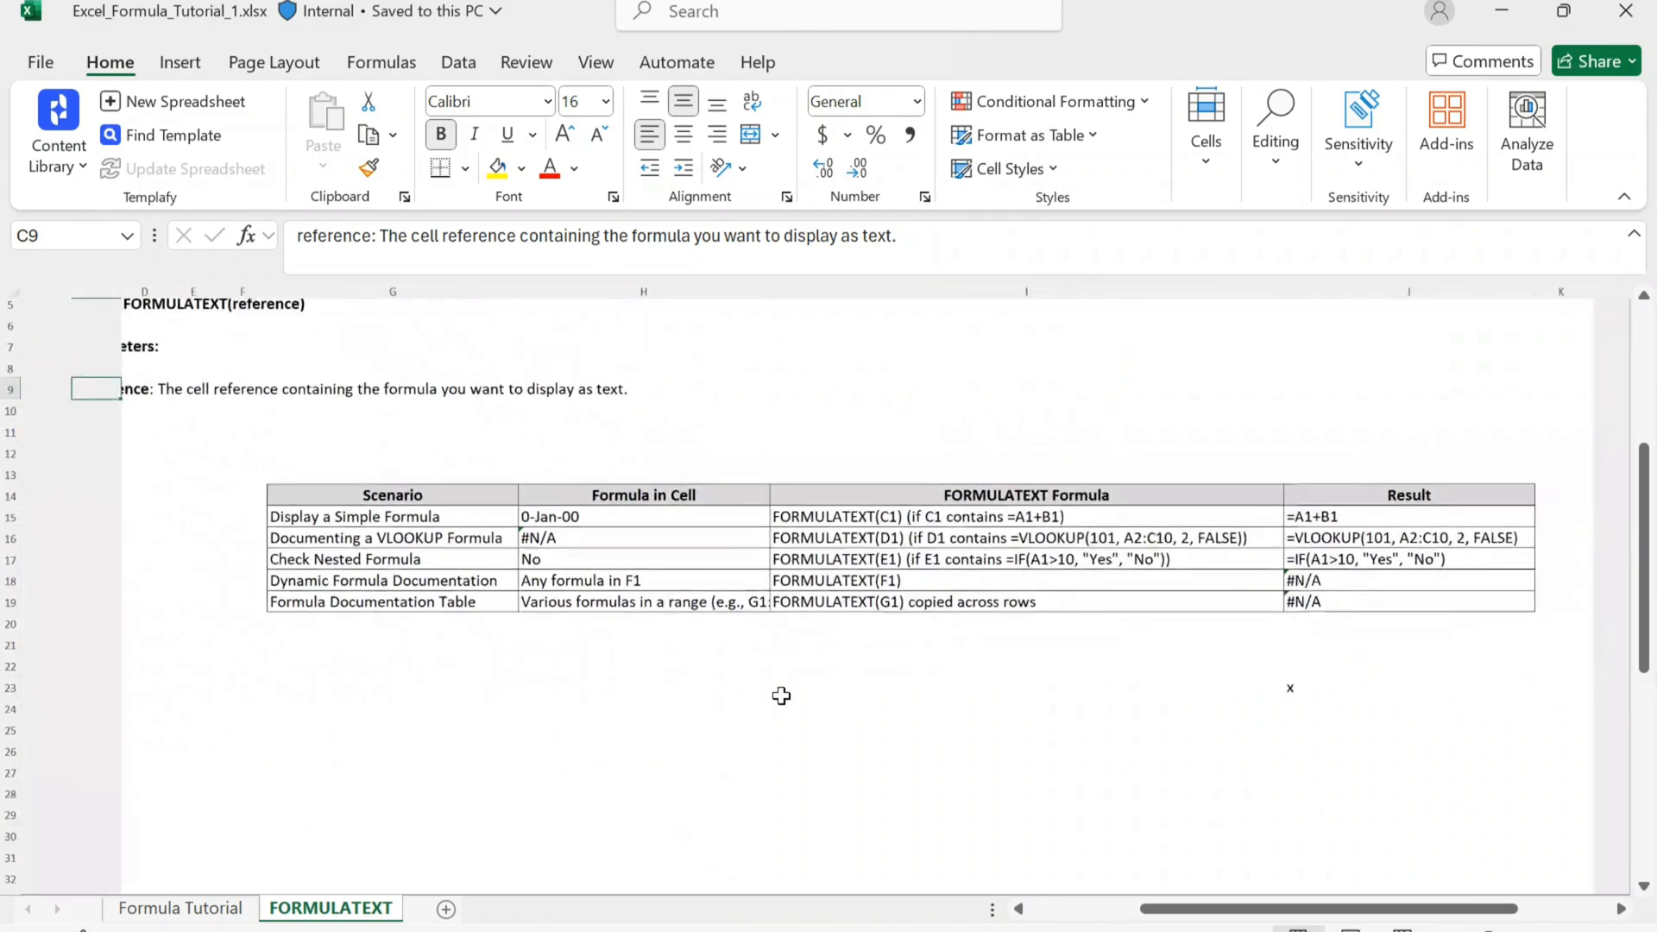
pyautogui.scroll(4, 781, 696)
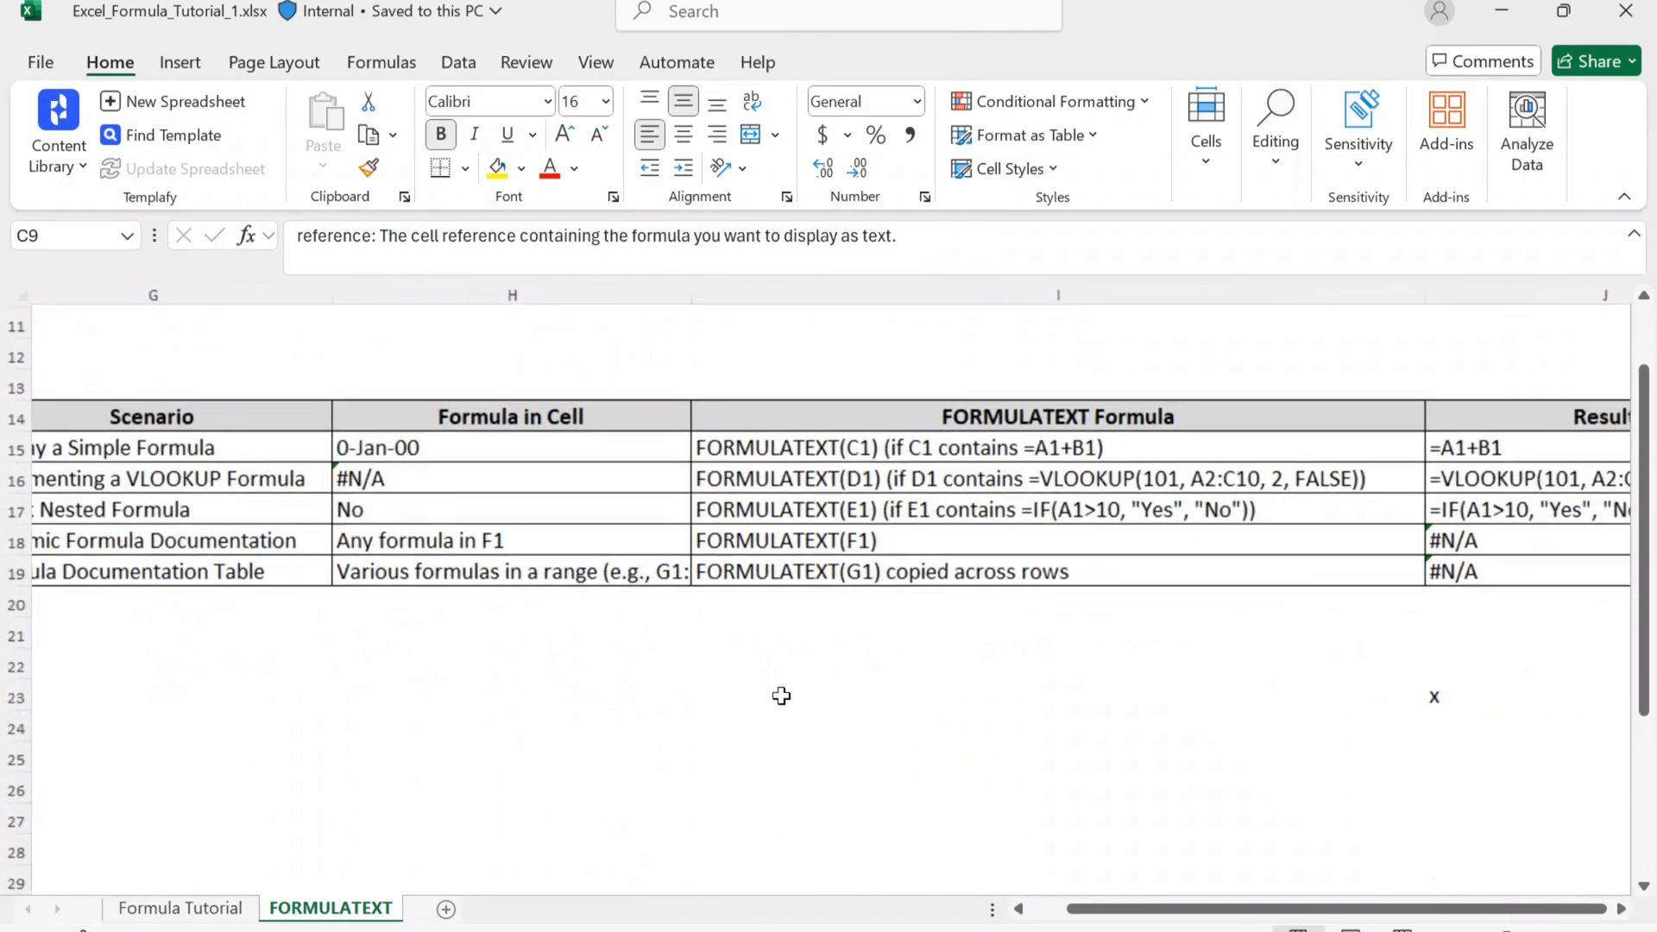
pyautogui.scroll(-1, 781, 696)
# Step: Inspect the contents behind each Formula in Cell entry from H15 to H19, starting with the simple formula scenario
pyautogui.click(273, 480)
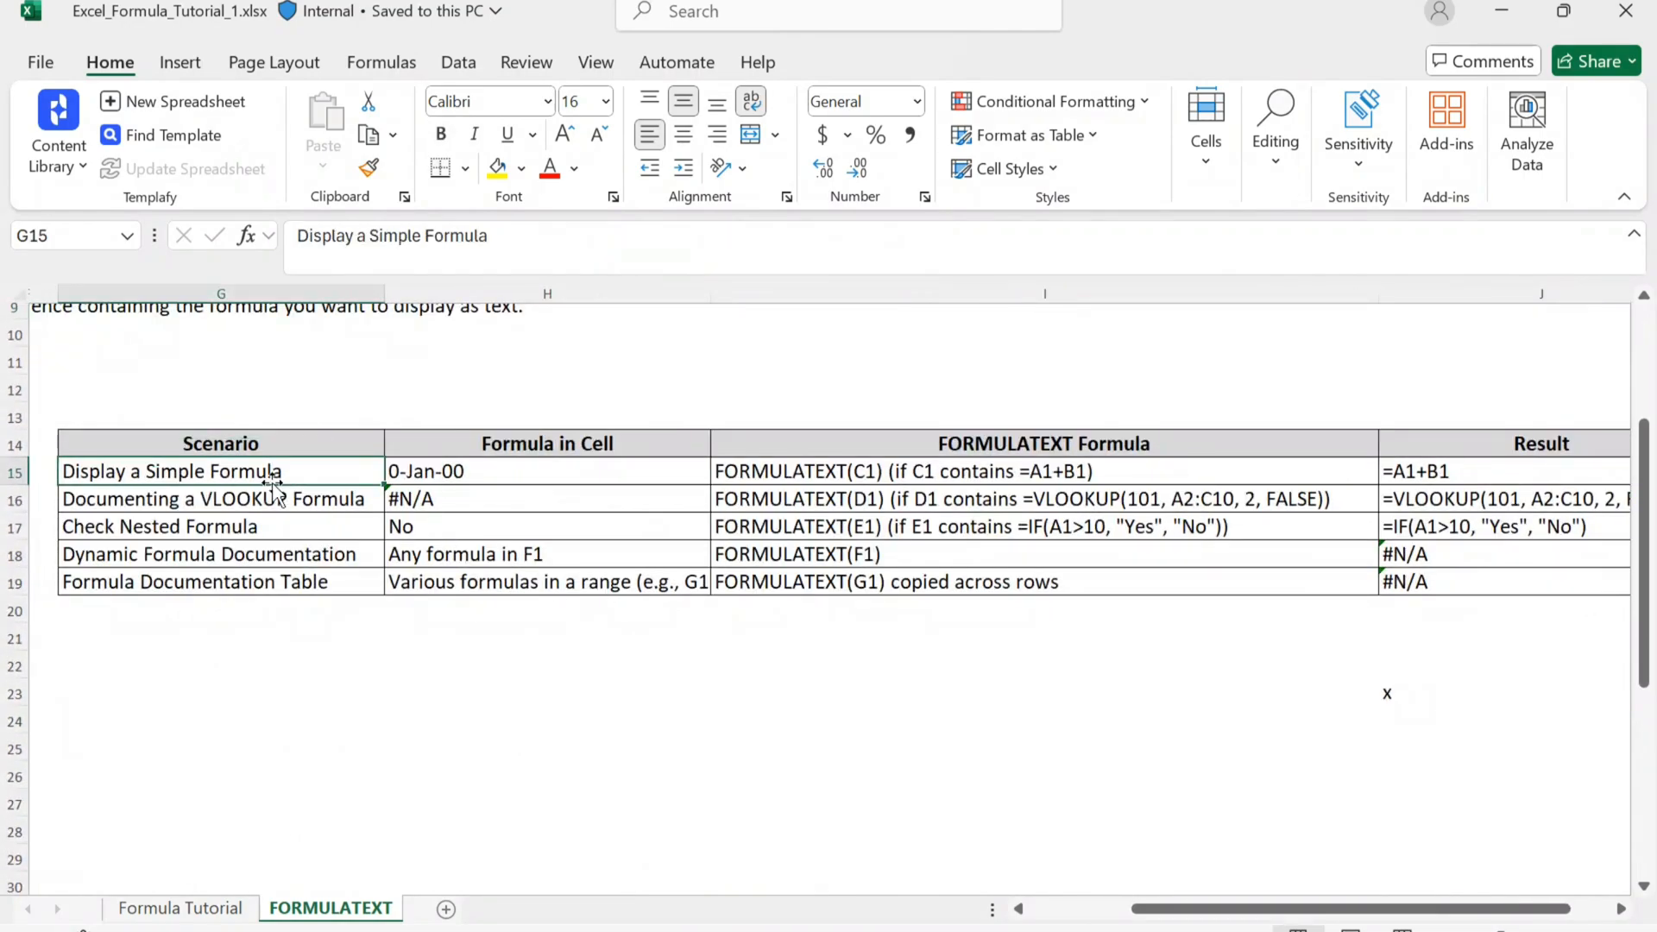
pyautogui.click(434, 470)
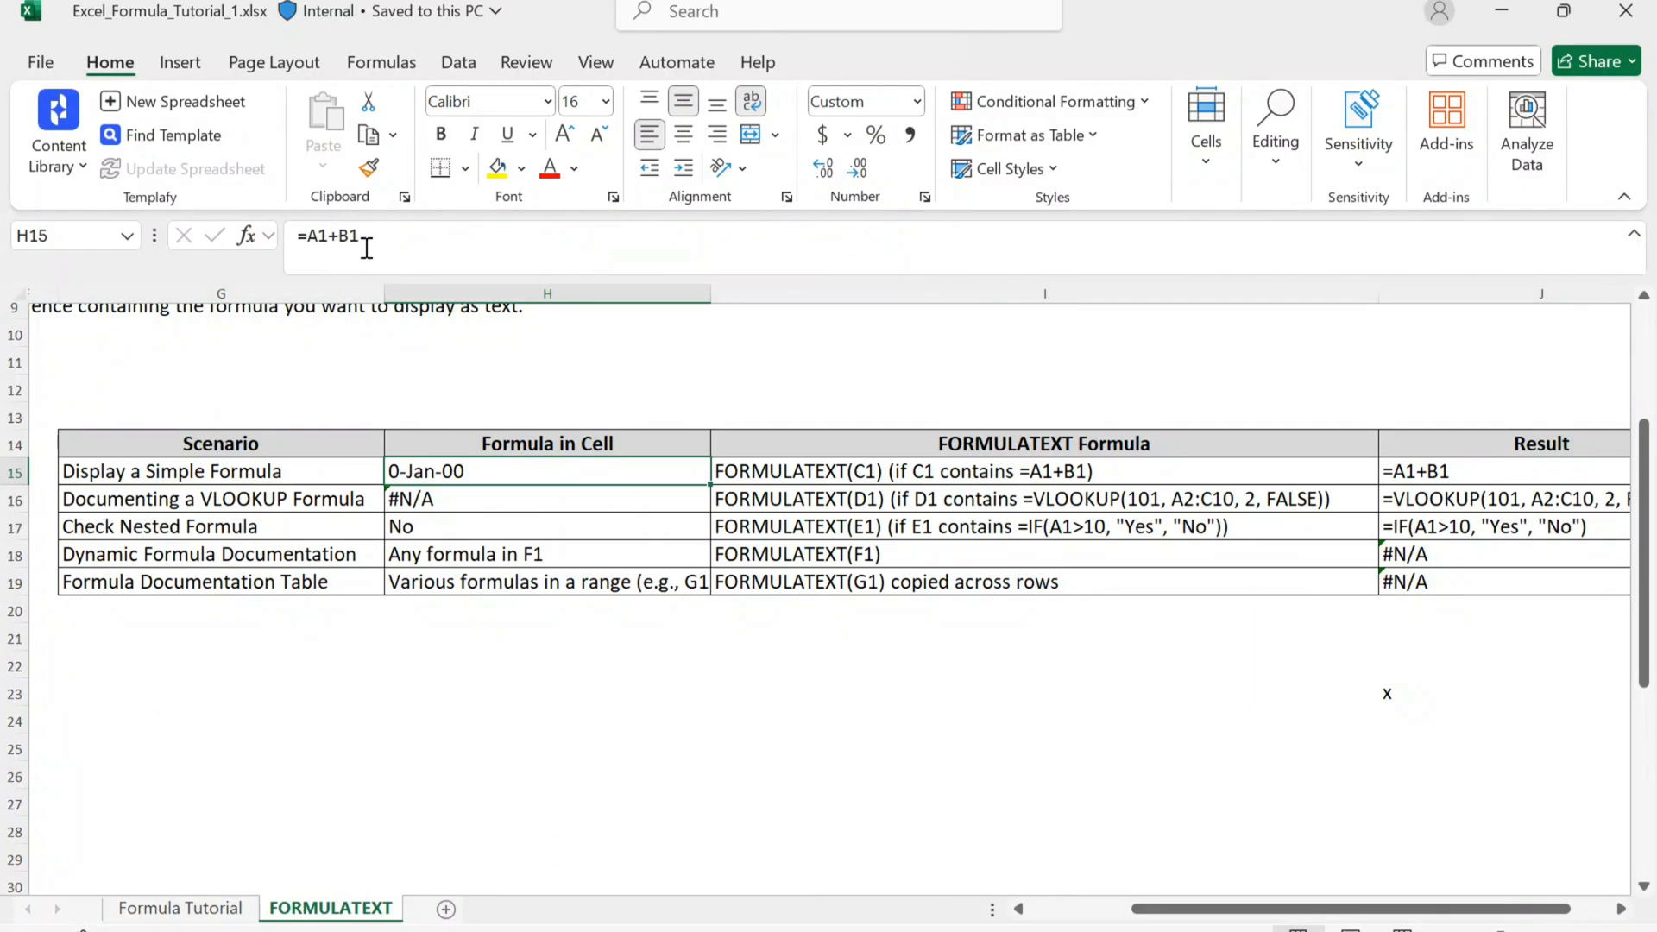
pyautogui.press('Down')
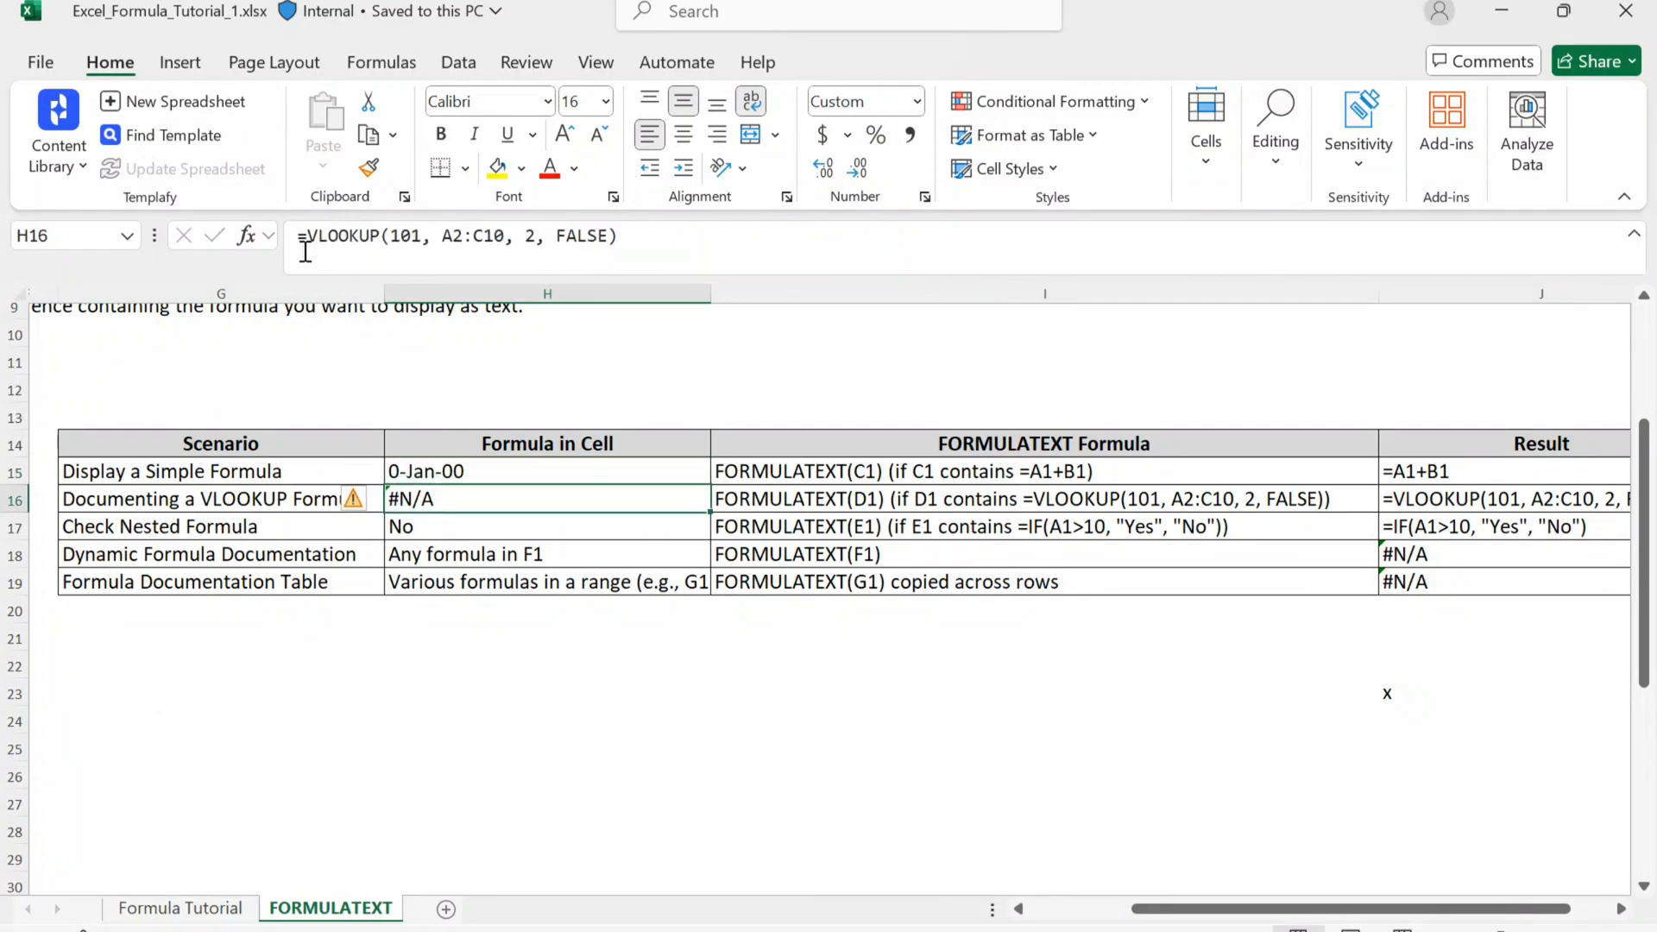
pyautogui.press('Down')
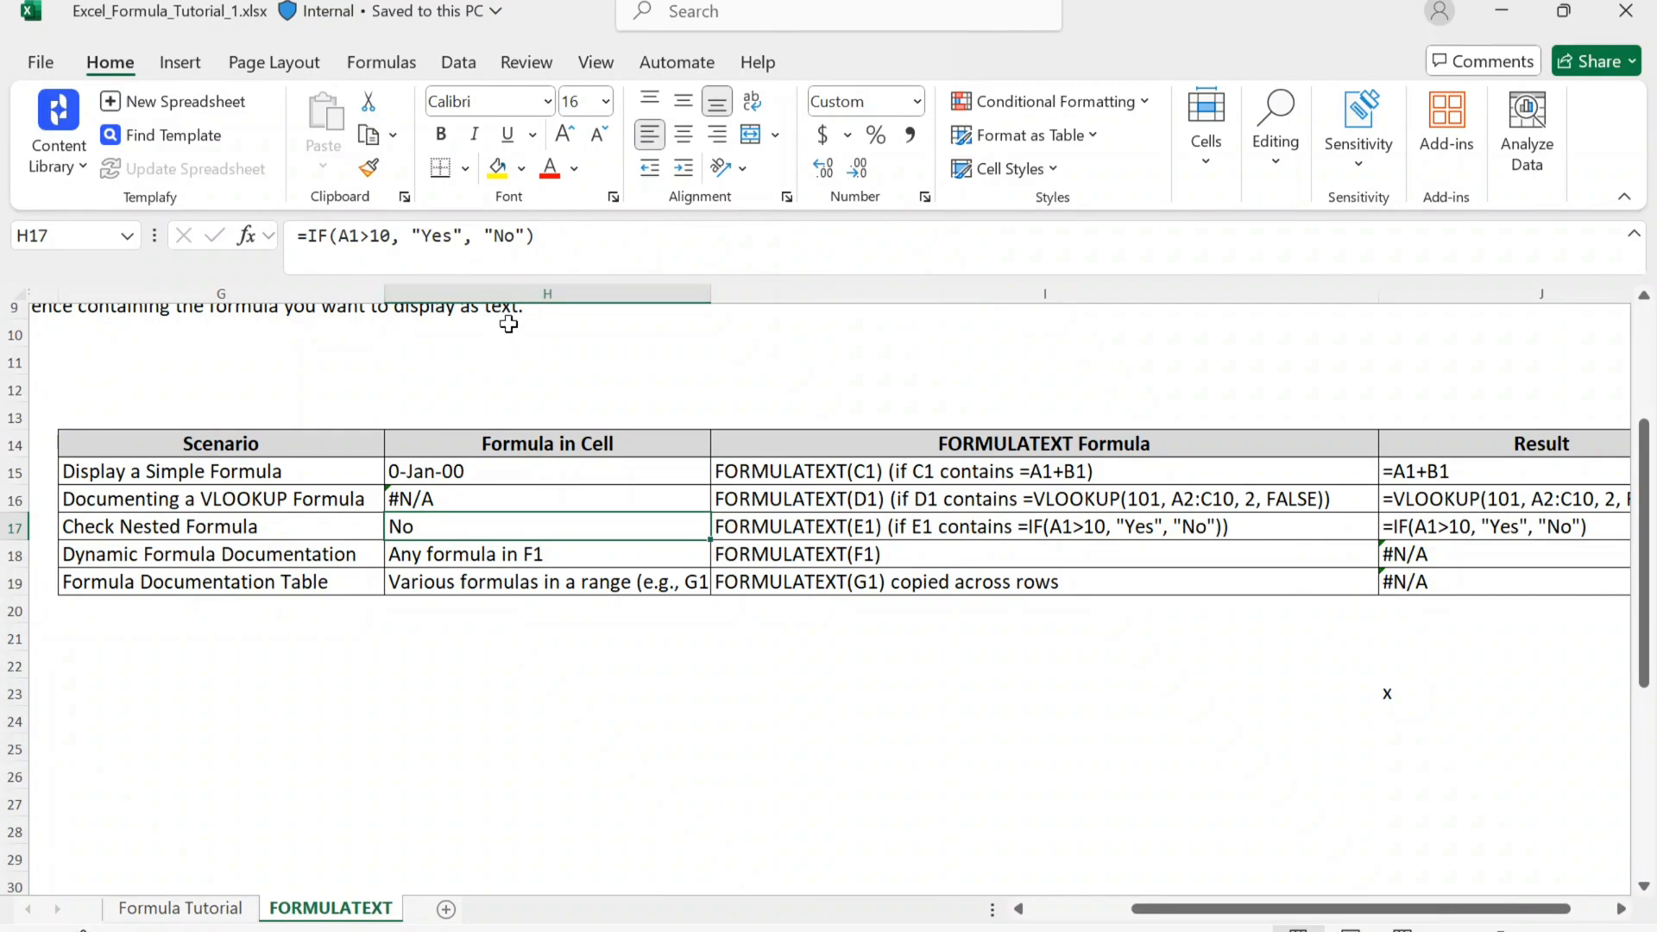
pyautogui.press('Down')
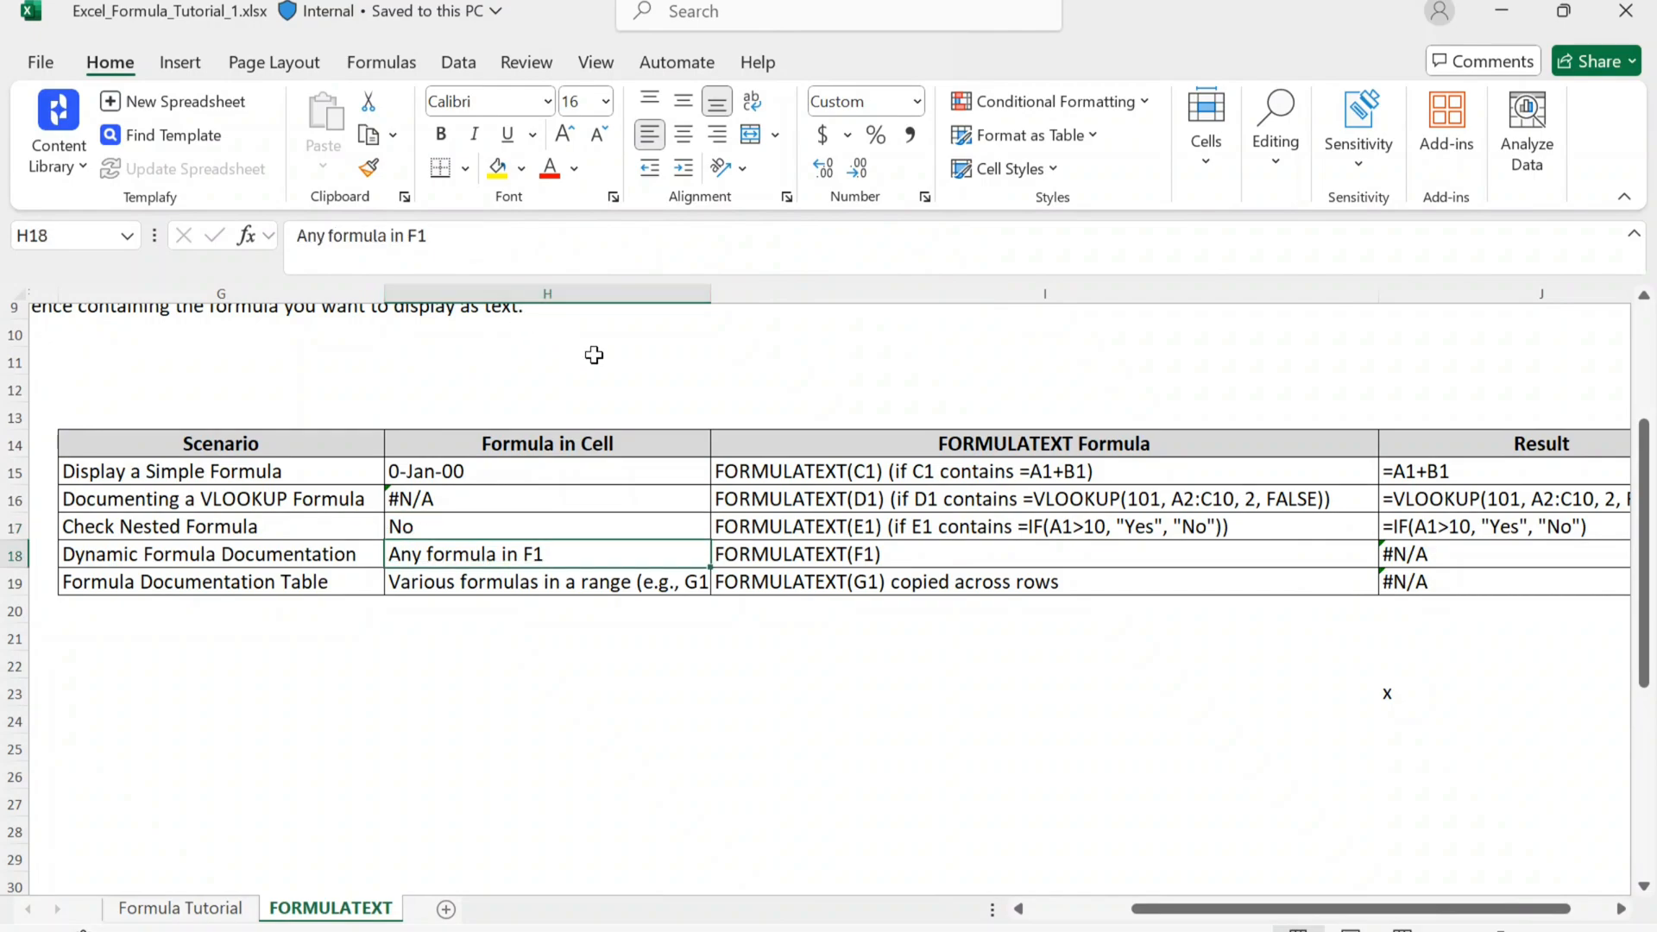
pyautogui.press('Down')
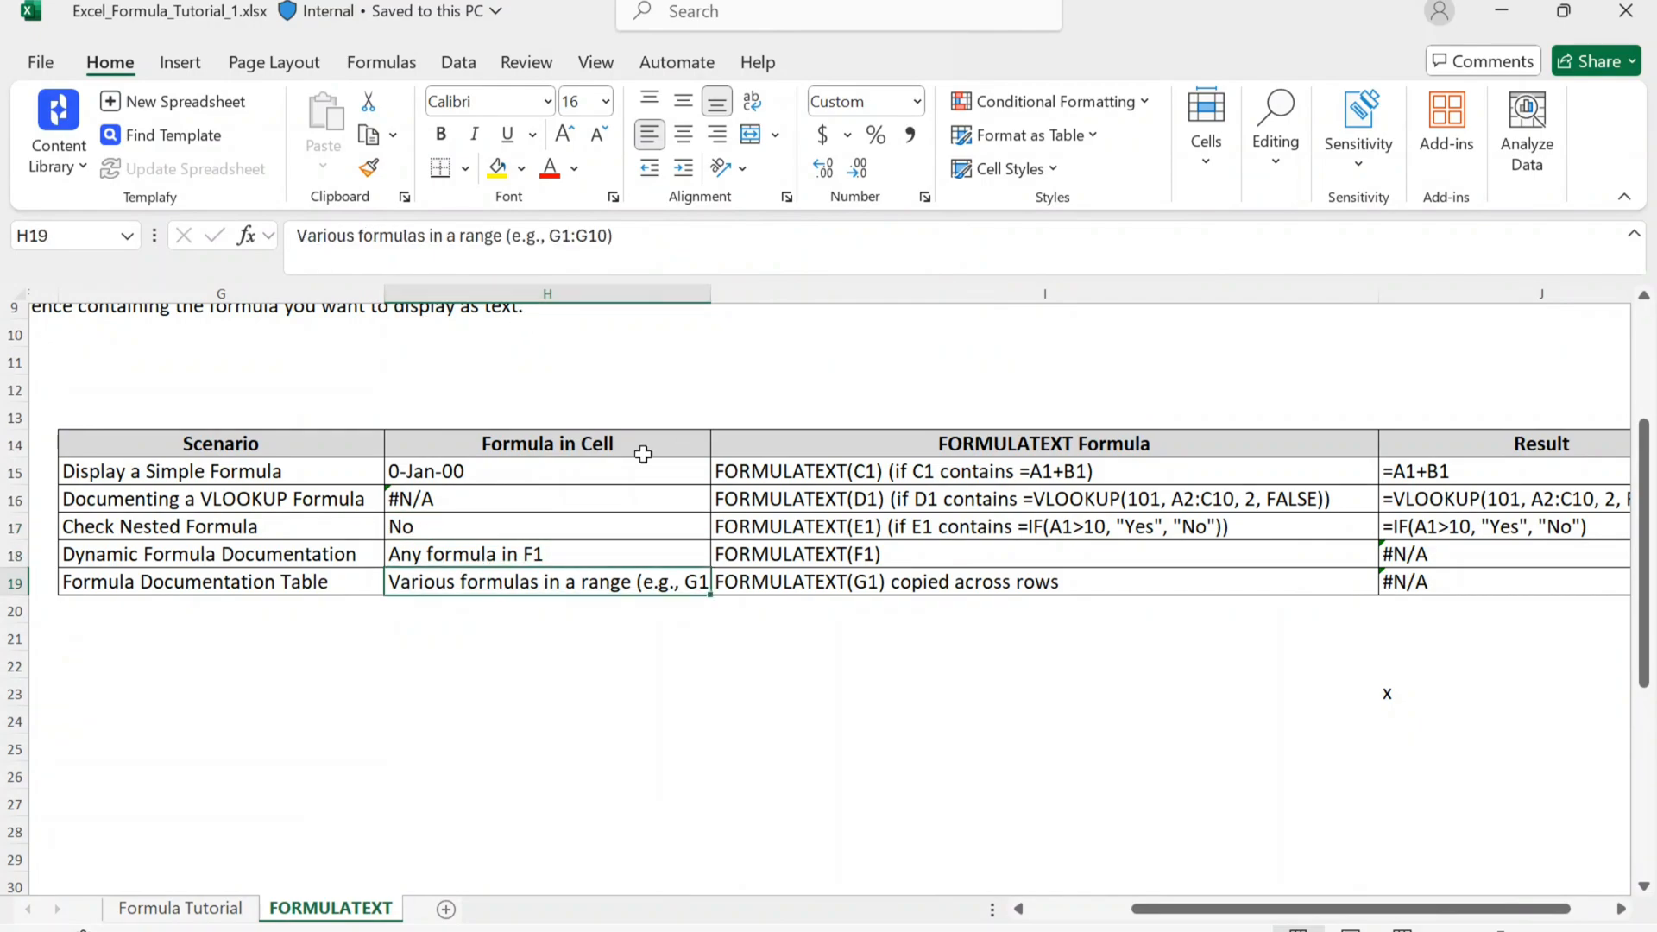
# Step: Go through the scenario names in G15:G19, checking the nested IF formula in H17 and the range entry in H19
pyautogui.press('Up')
pyautogui.press('Up')
pyautogui.press('Up')
pyautogui.press('Up')
pyautogui.press('Left')
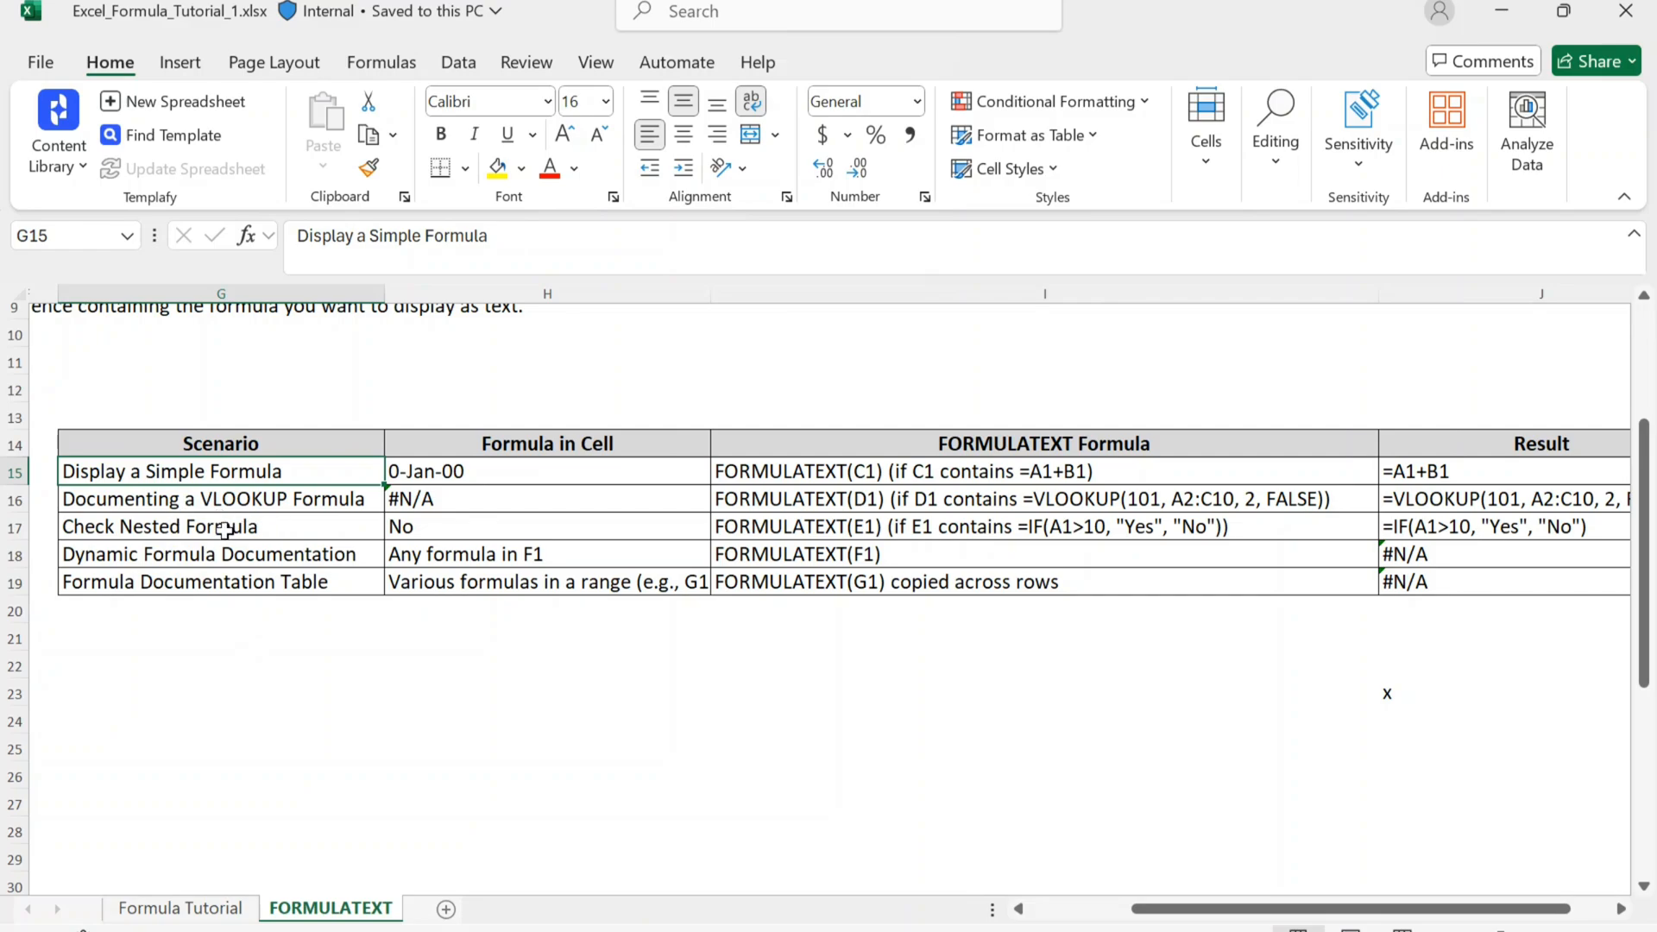
pyautogui.press('Down')
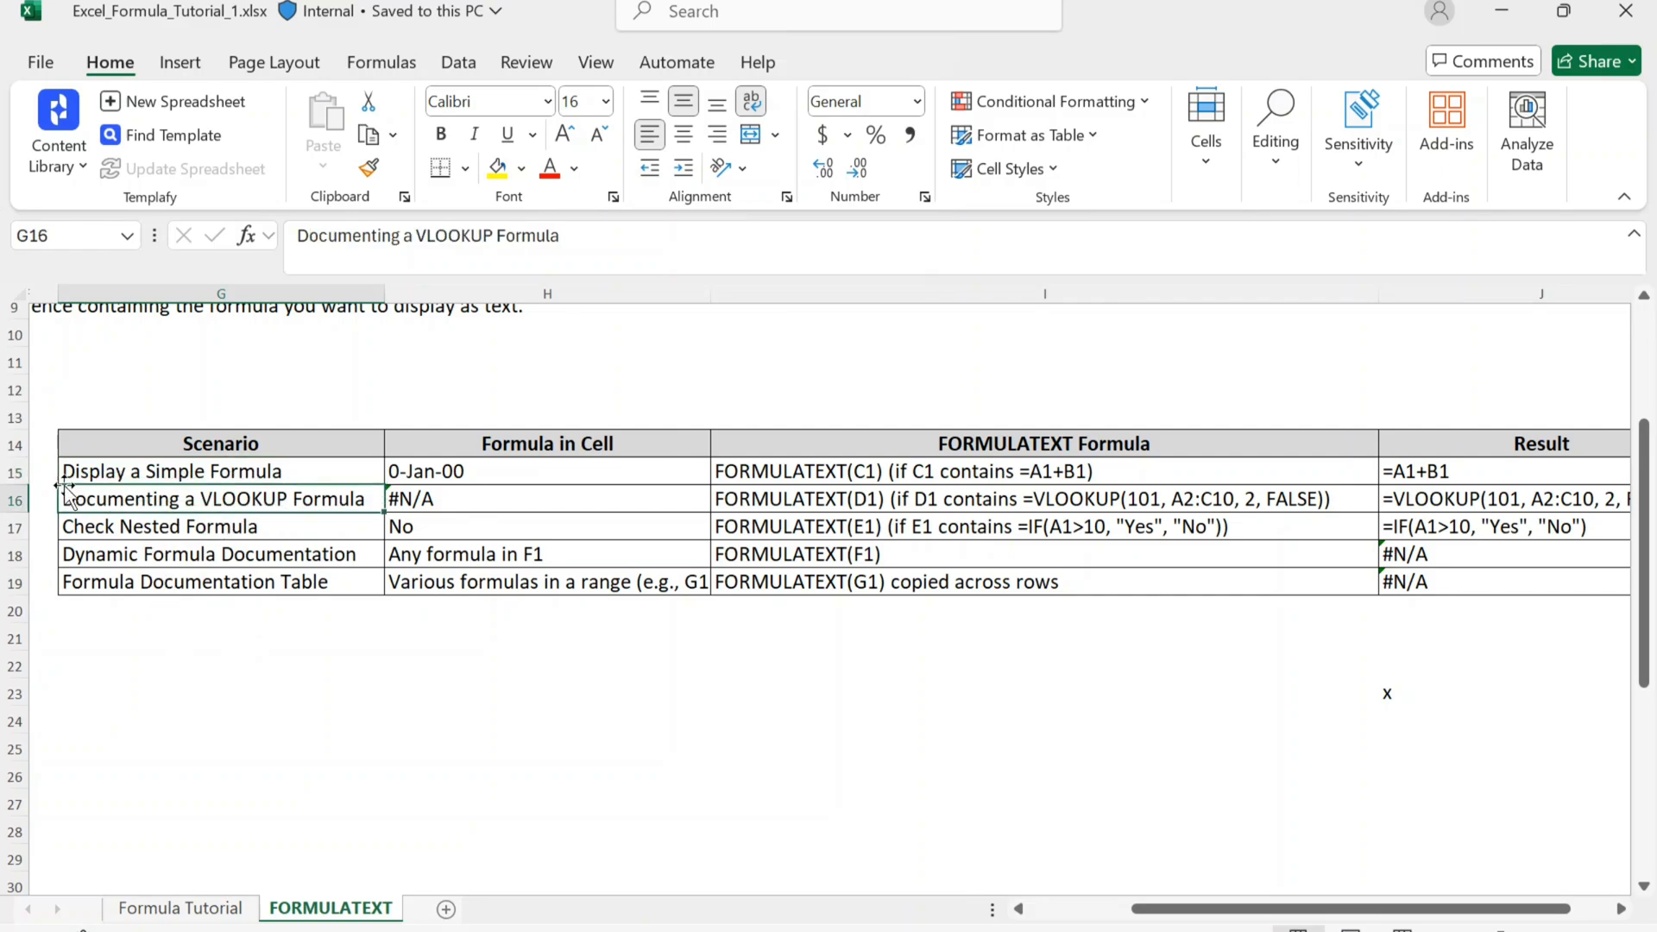
pyautogui.press('Down')
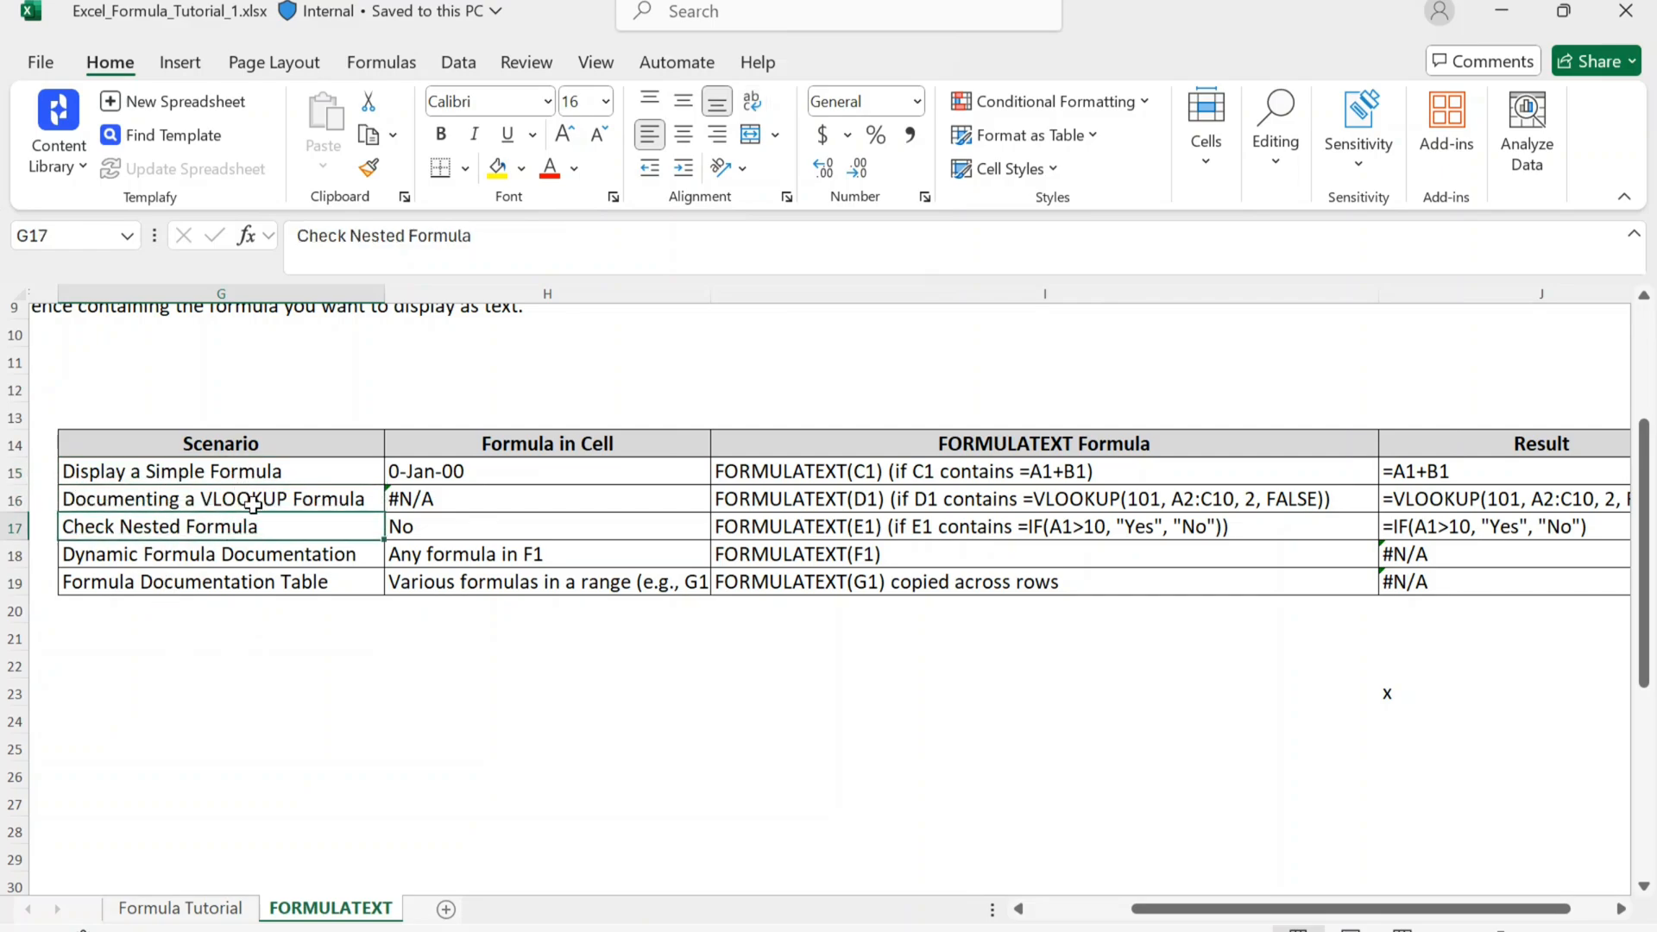
pyautogui.press('Right')
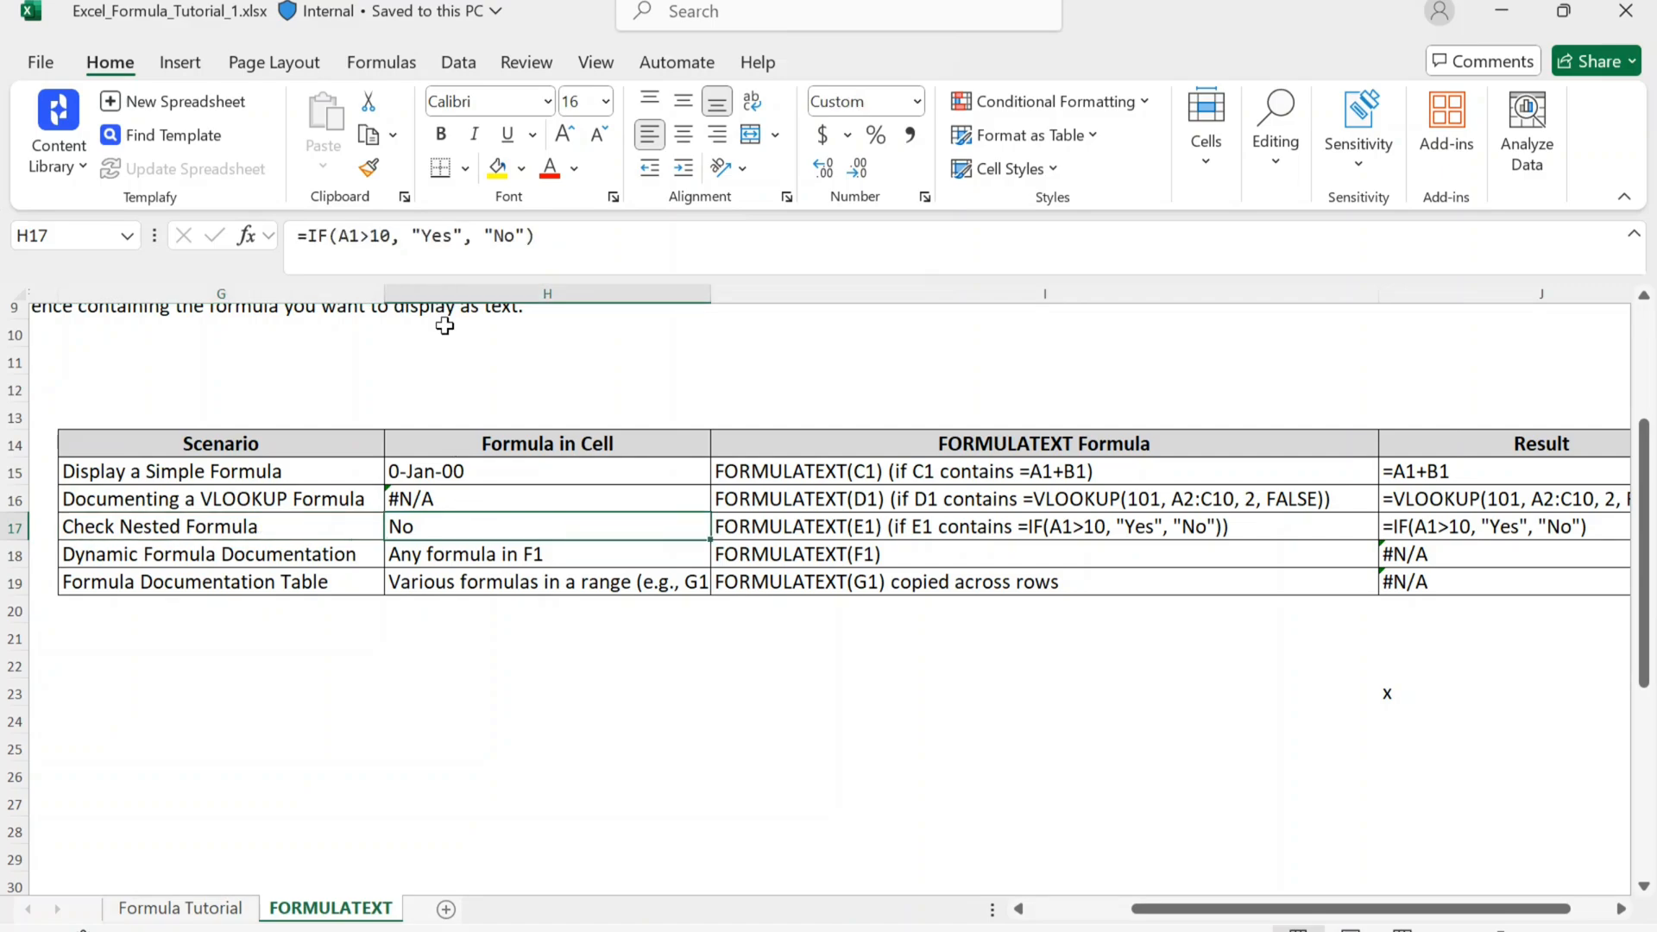
pyautogui.press('Left')
pyautogui.press('Down')
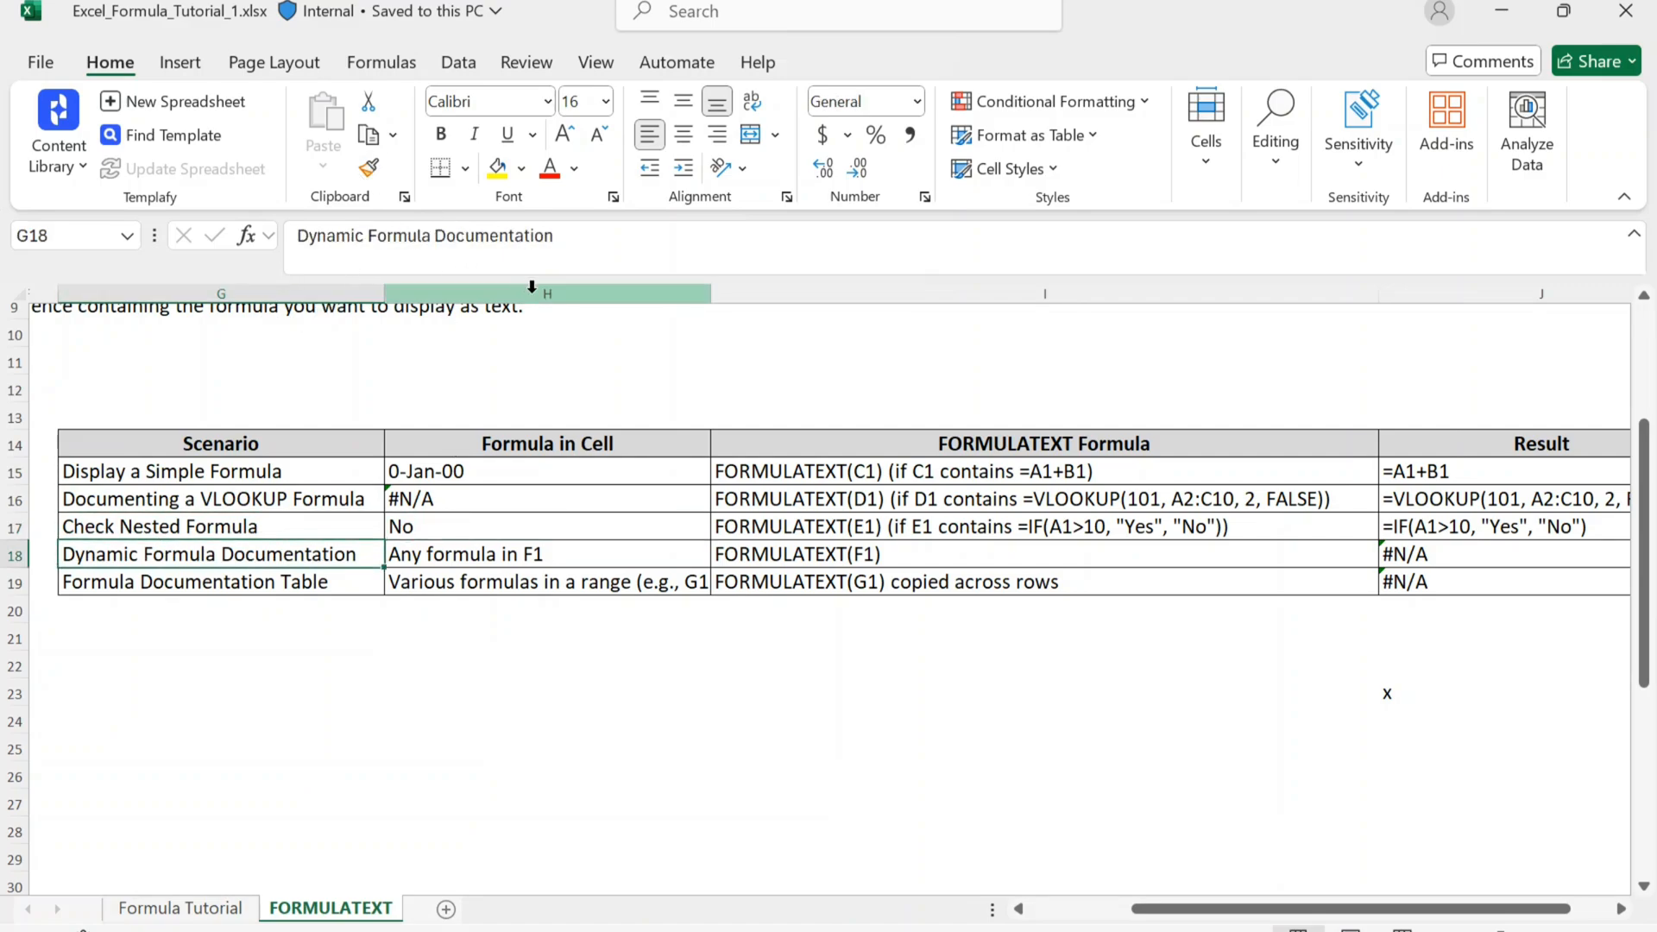
pyautogui.press('Down')
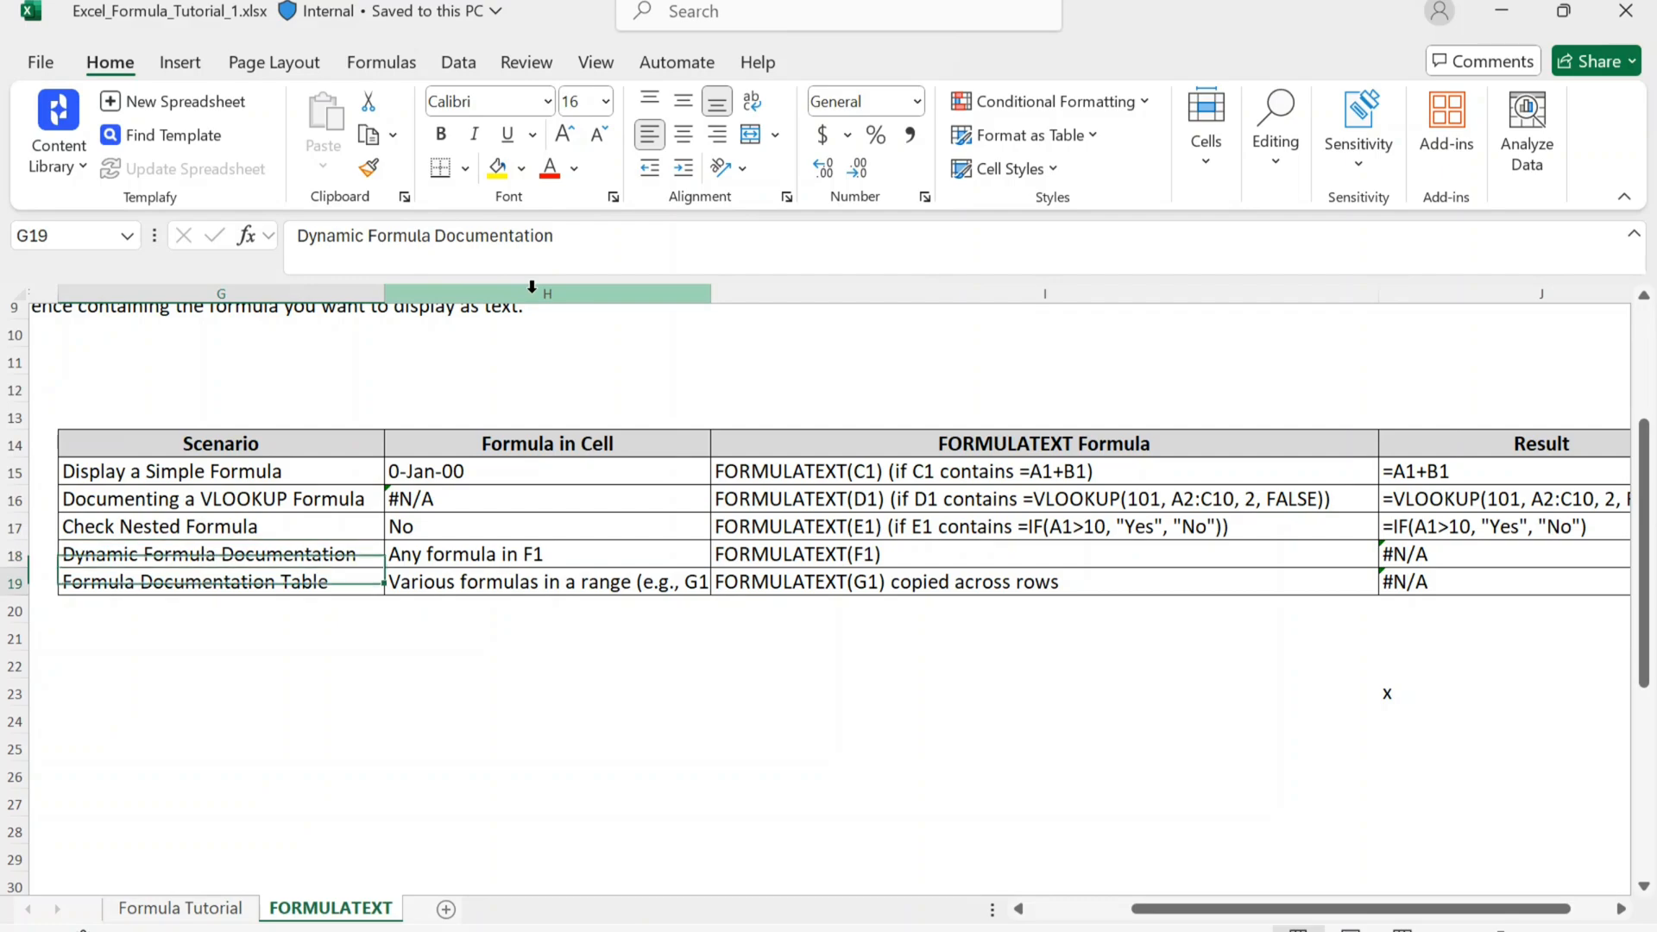
pyautogui.press('Right')
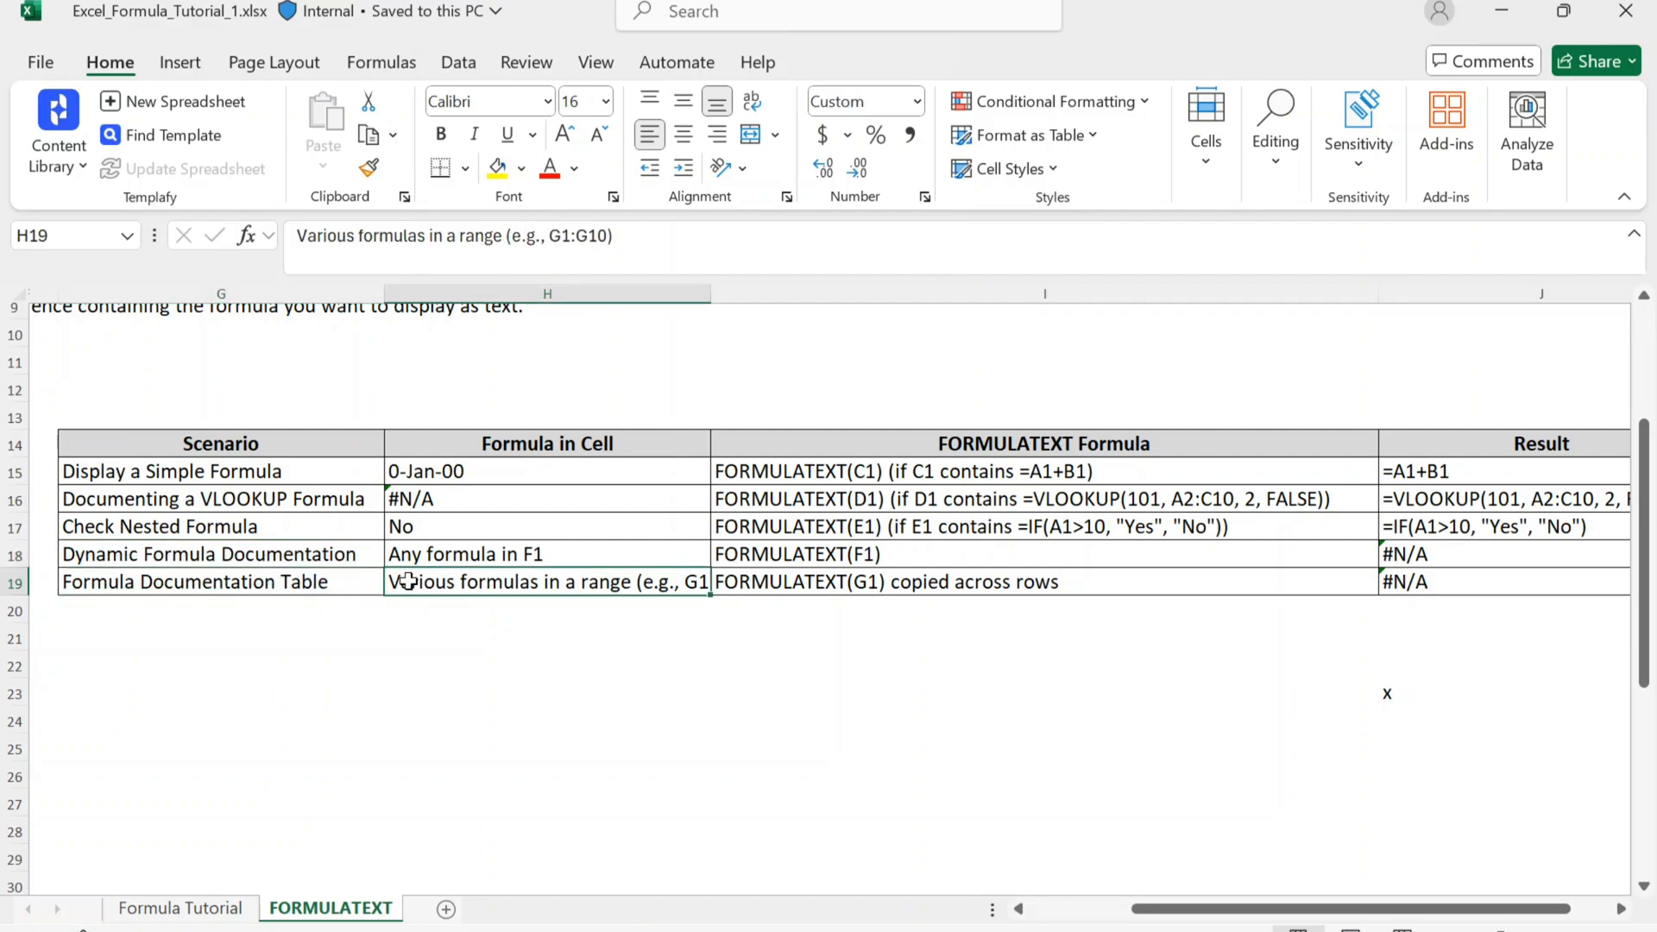
pyautogui.click(635, 523)
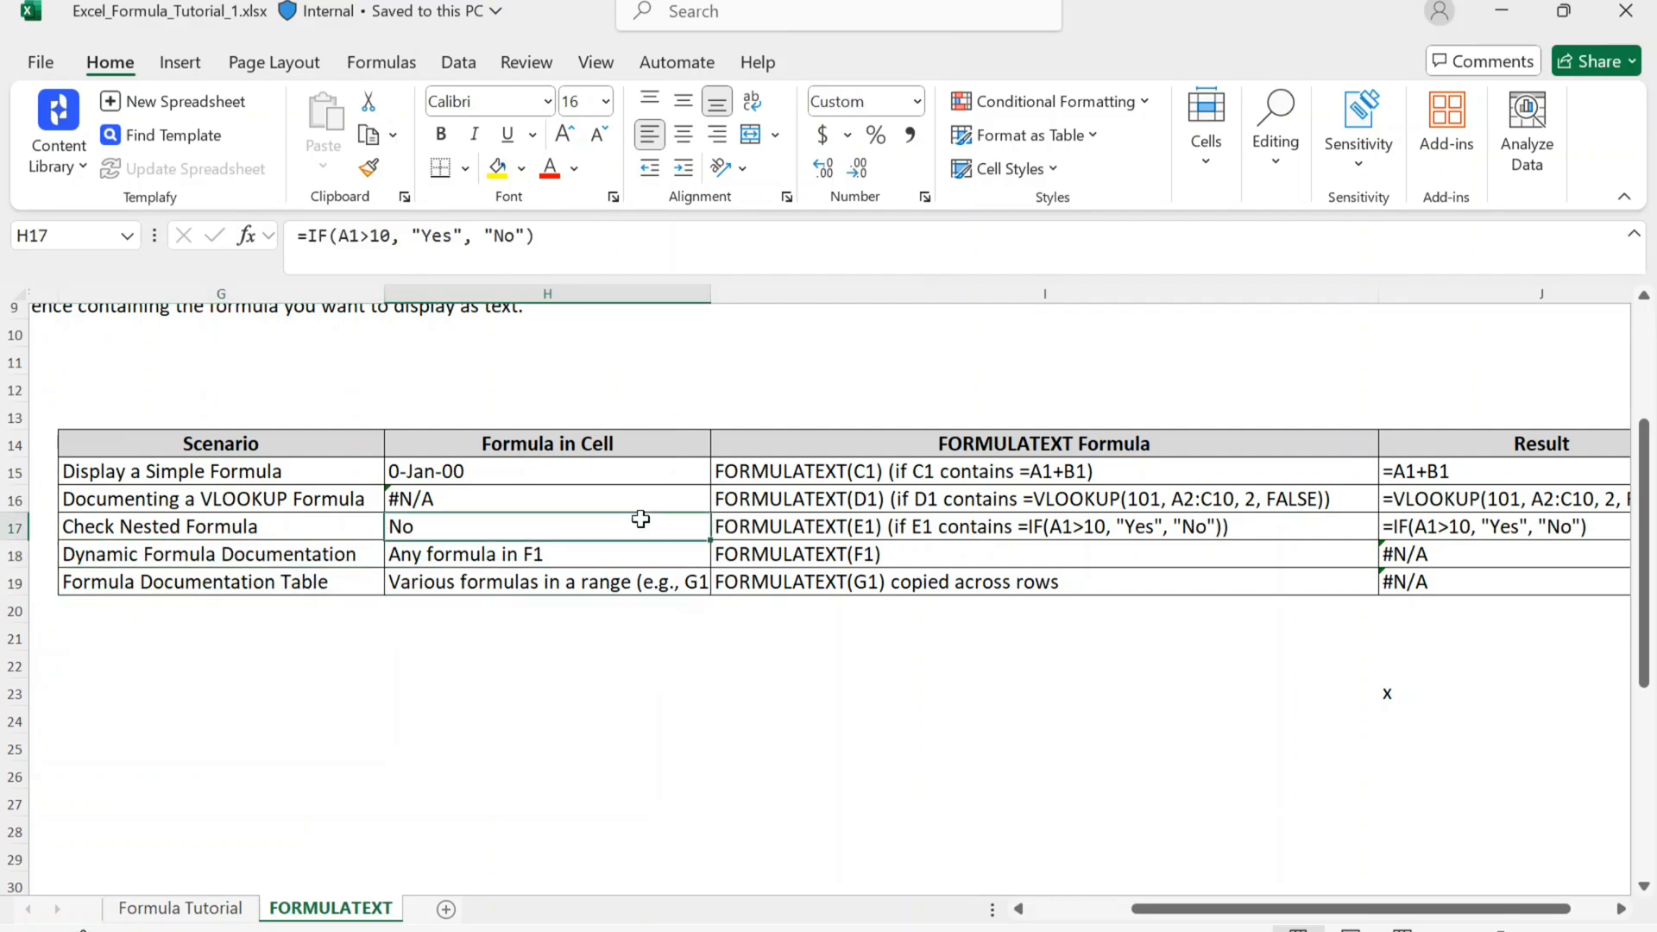
# Step: Review the FORMULATEXT Formula column in I15:I19, looking closely at the nested formula entry in I17 and the F1 entry beneath it
pyautogui.click(762, 474)
pyautogui.hscroll(2, 759, 484)
pyautogui.hscroll(1, 762, 488)
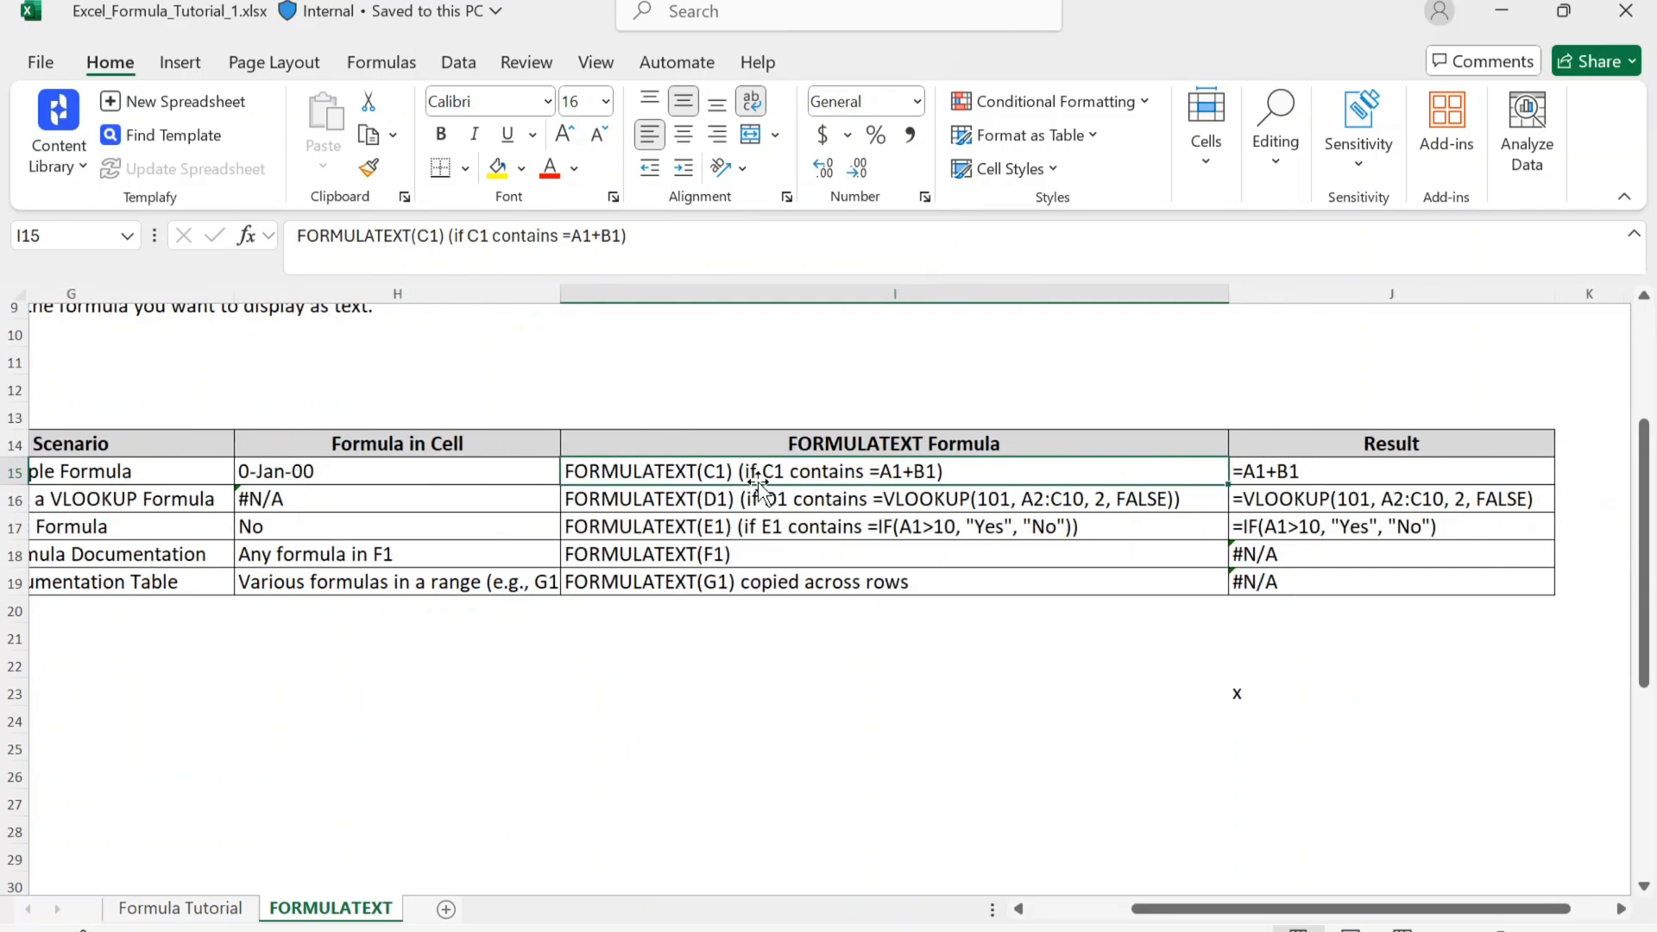
pyautogui.hotkey('shift', 'Down')
pyautogui.hotkey('shift', 'Down')
pyautogui.hotkey('shift', 'Down')
pyautogui.hotkey('shift', 'Down')
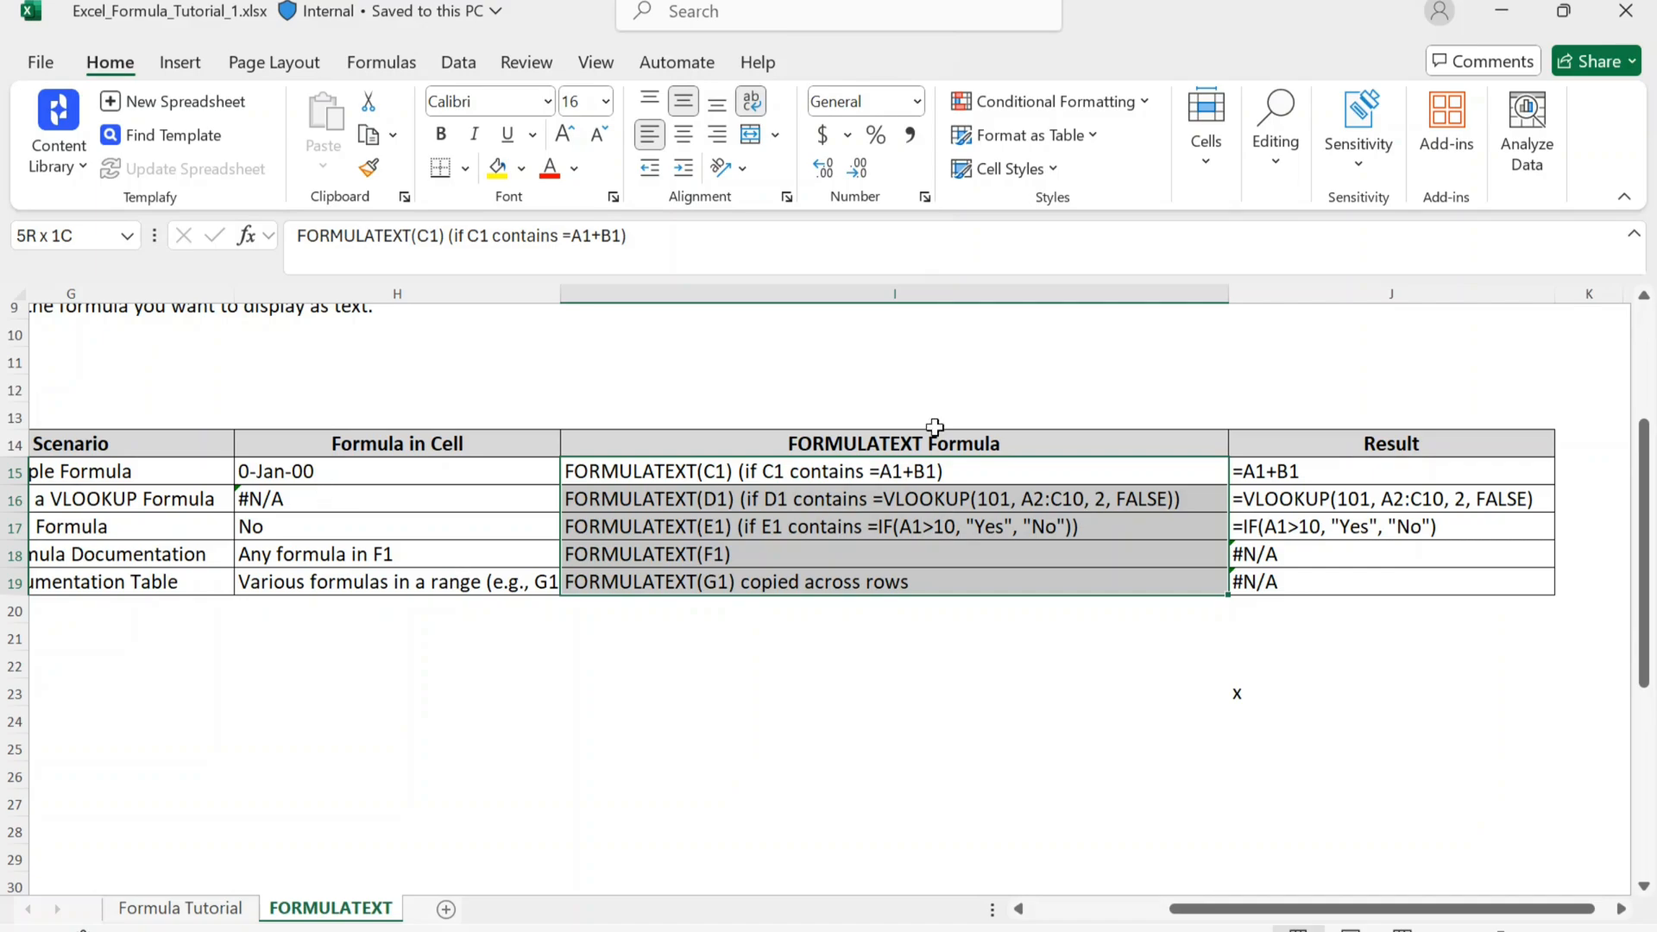
pyautogui.click(807, 522)
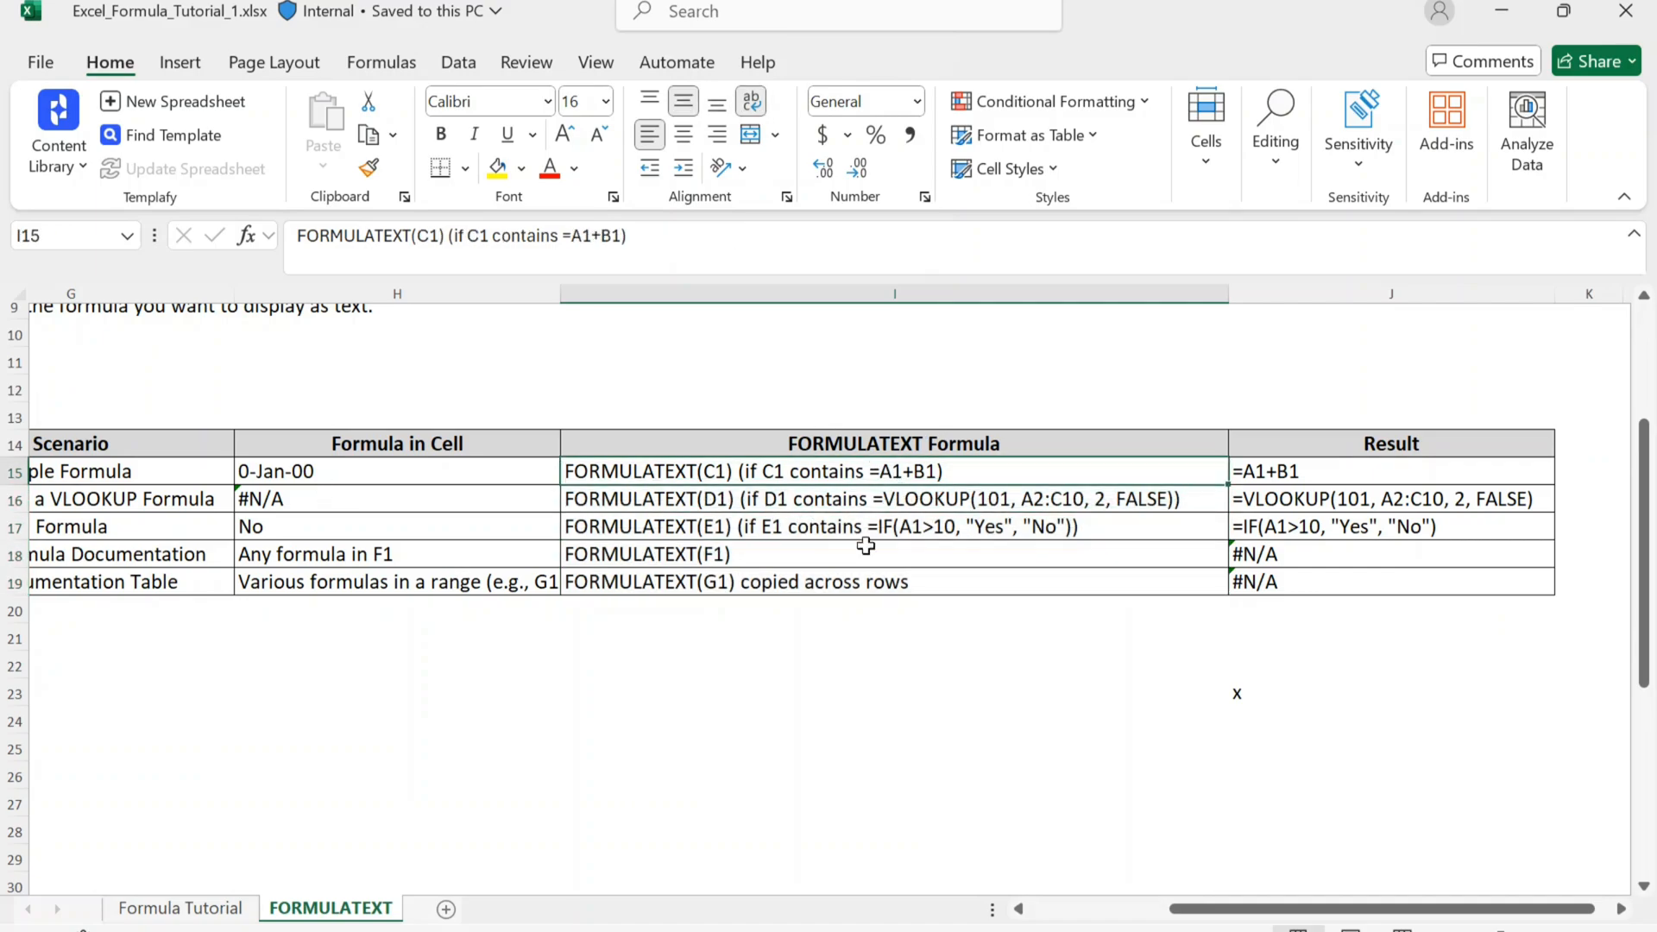
pyautogui.click(934, 524)
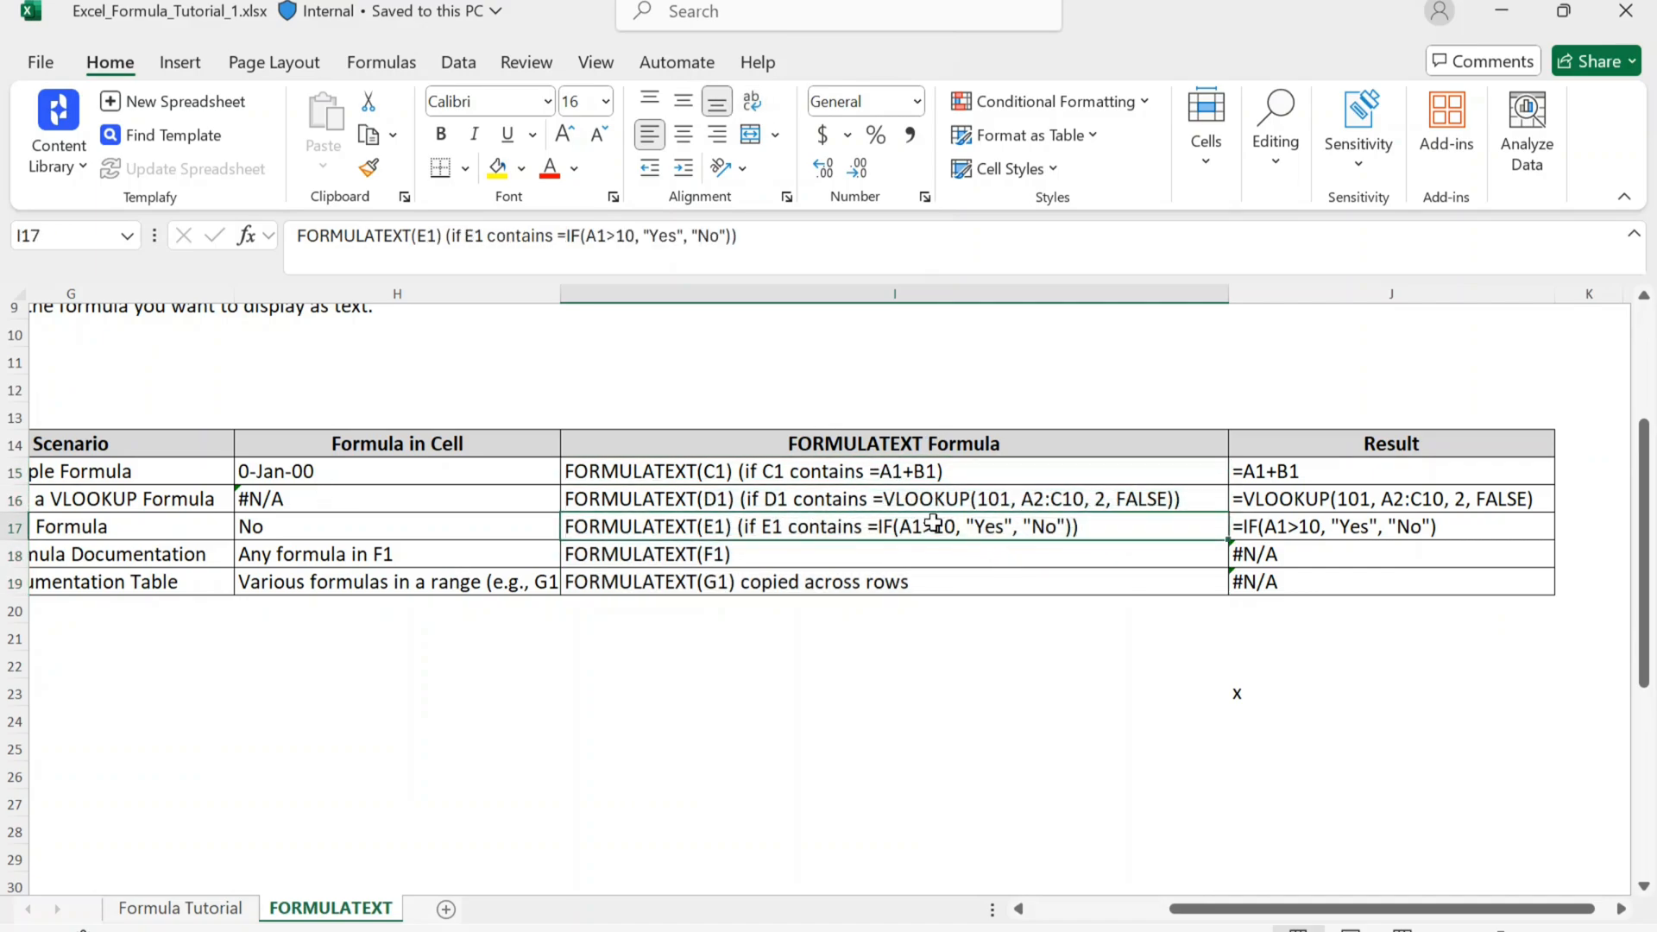
pyautogui.click(881, 555)
# Step: Compare the result formula in J15 with the source formula in H15
pyautogui.click(1293, 471)
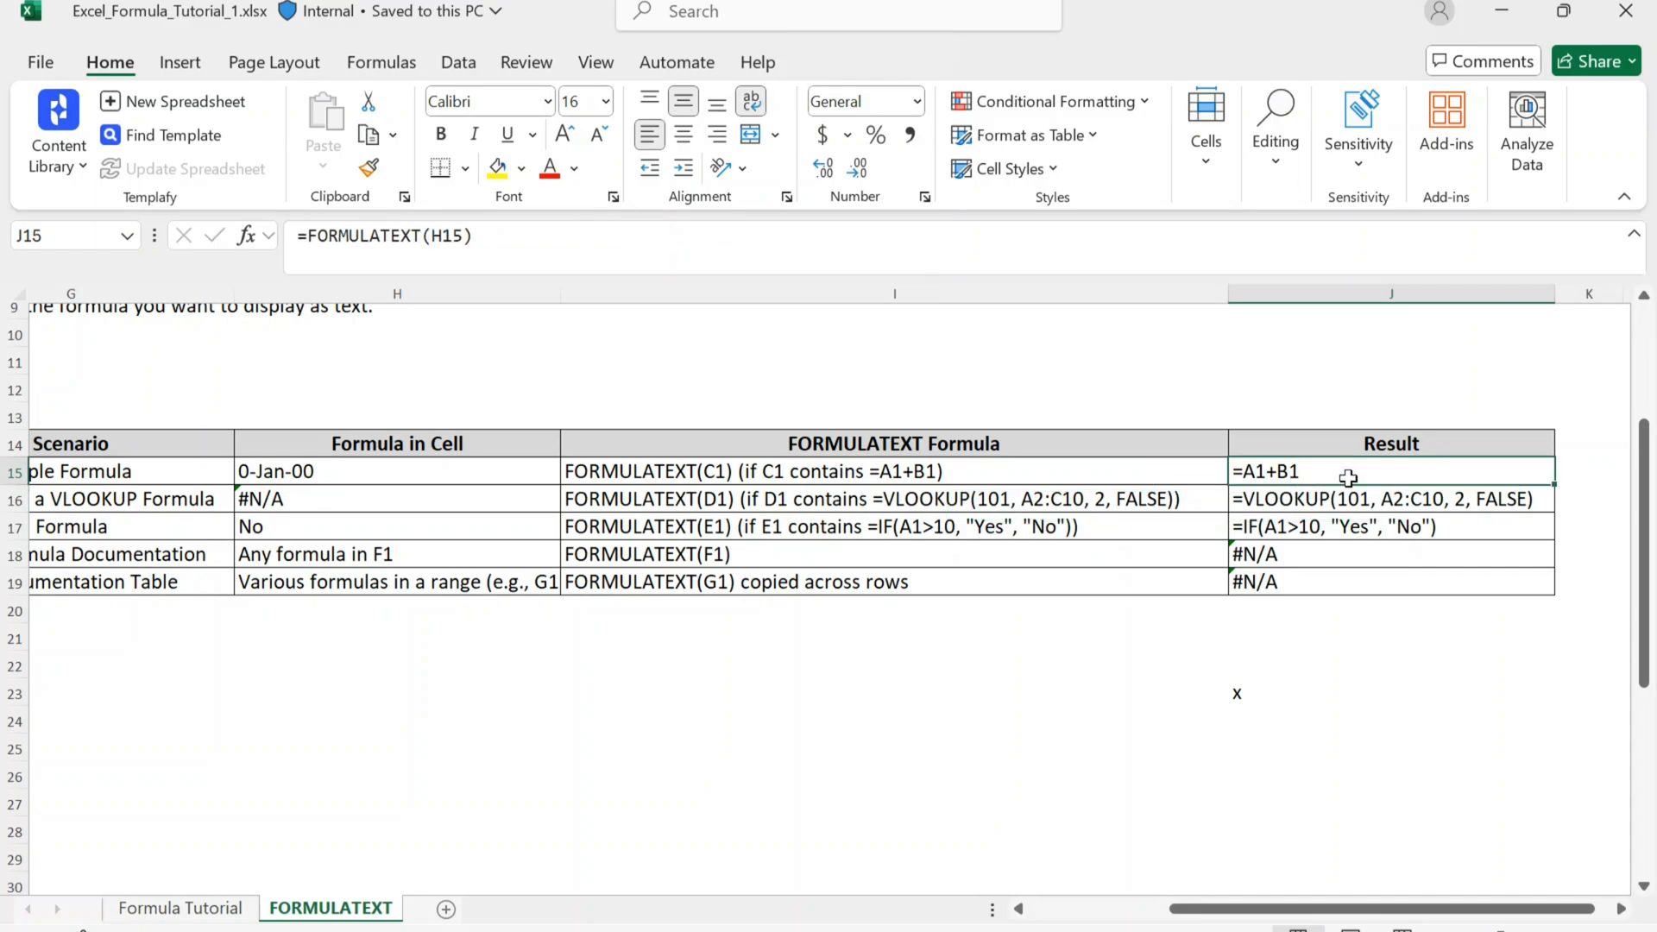
pyautogui.click(386, 474)
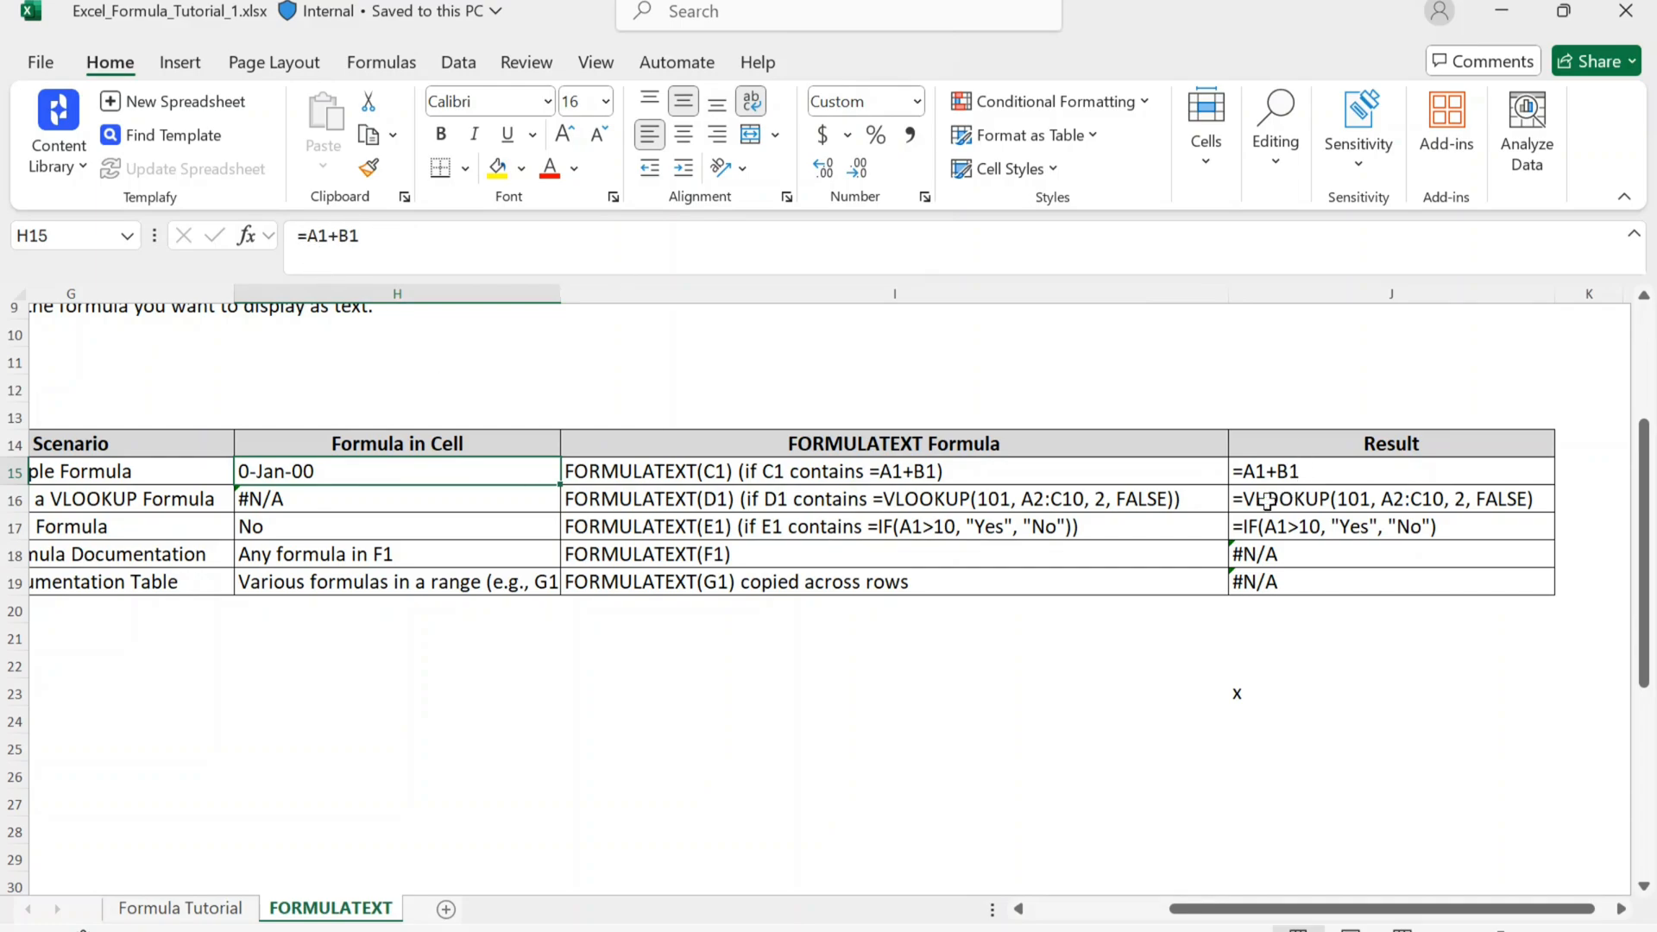
pyautogui.click(1294, 478)
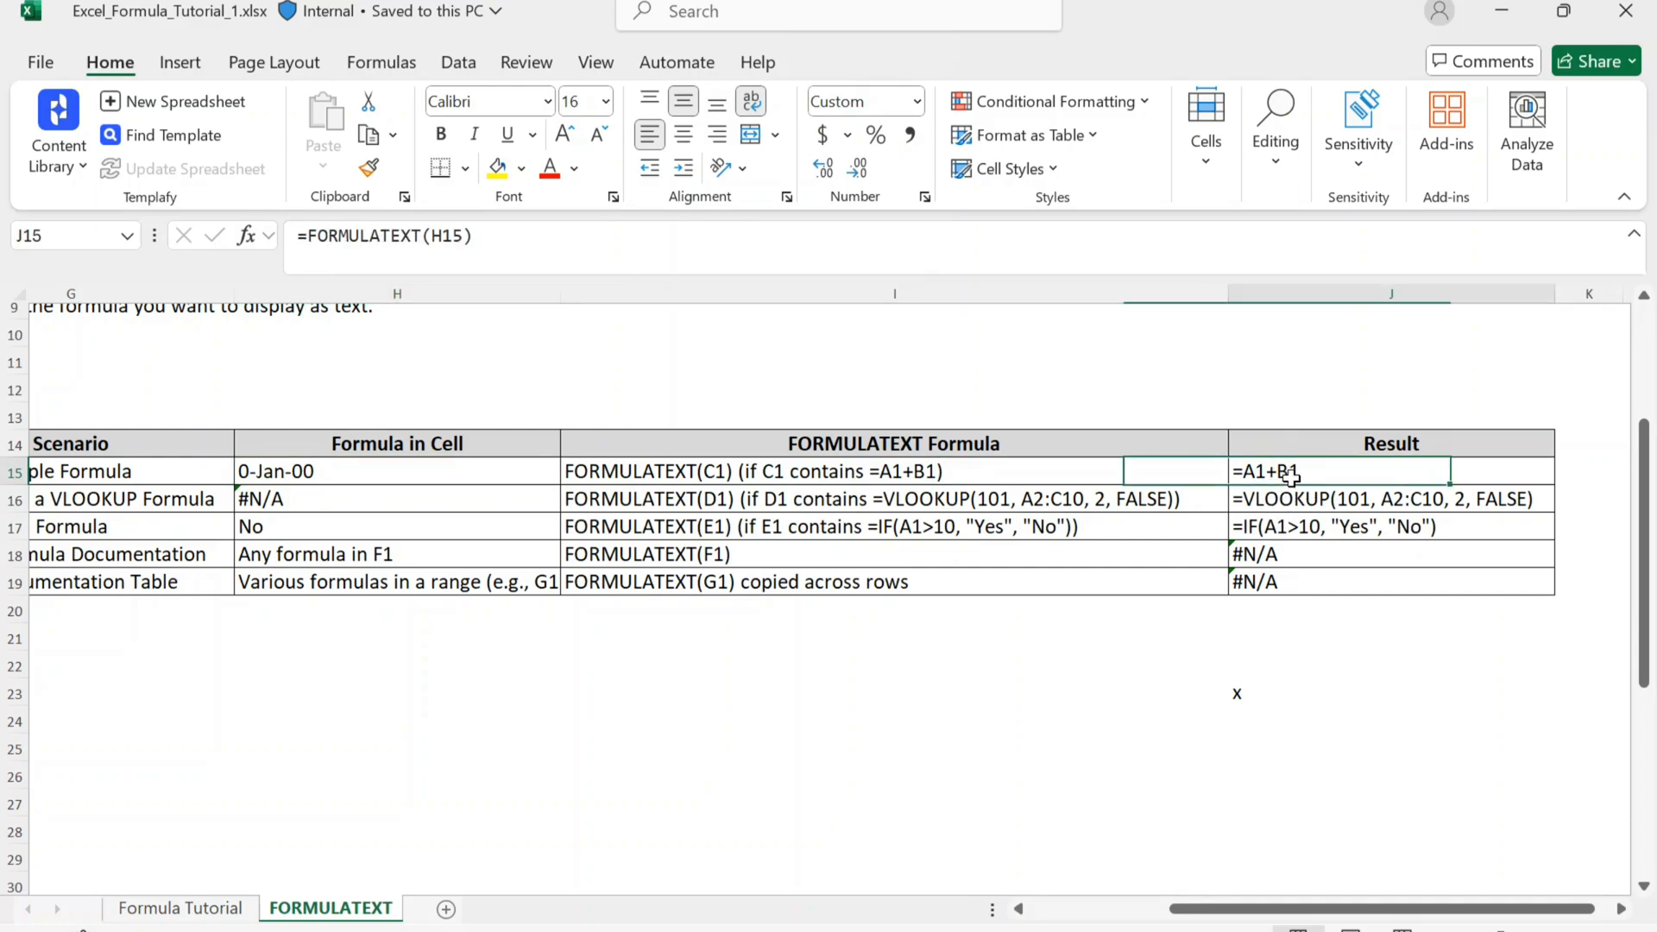
# Step: Copy J15 into J21 beneath the table and delete the pasted contents
pyautogui.hotkey('ctrl', 'c')
pyautogui.press('Down')
pyautogui.press('Down')
pyautogui.press('Down')
pyautogui.press('Down')
pyautogui.press('Down')
pyautogui.press('Down')
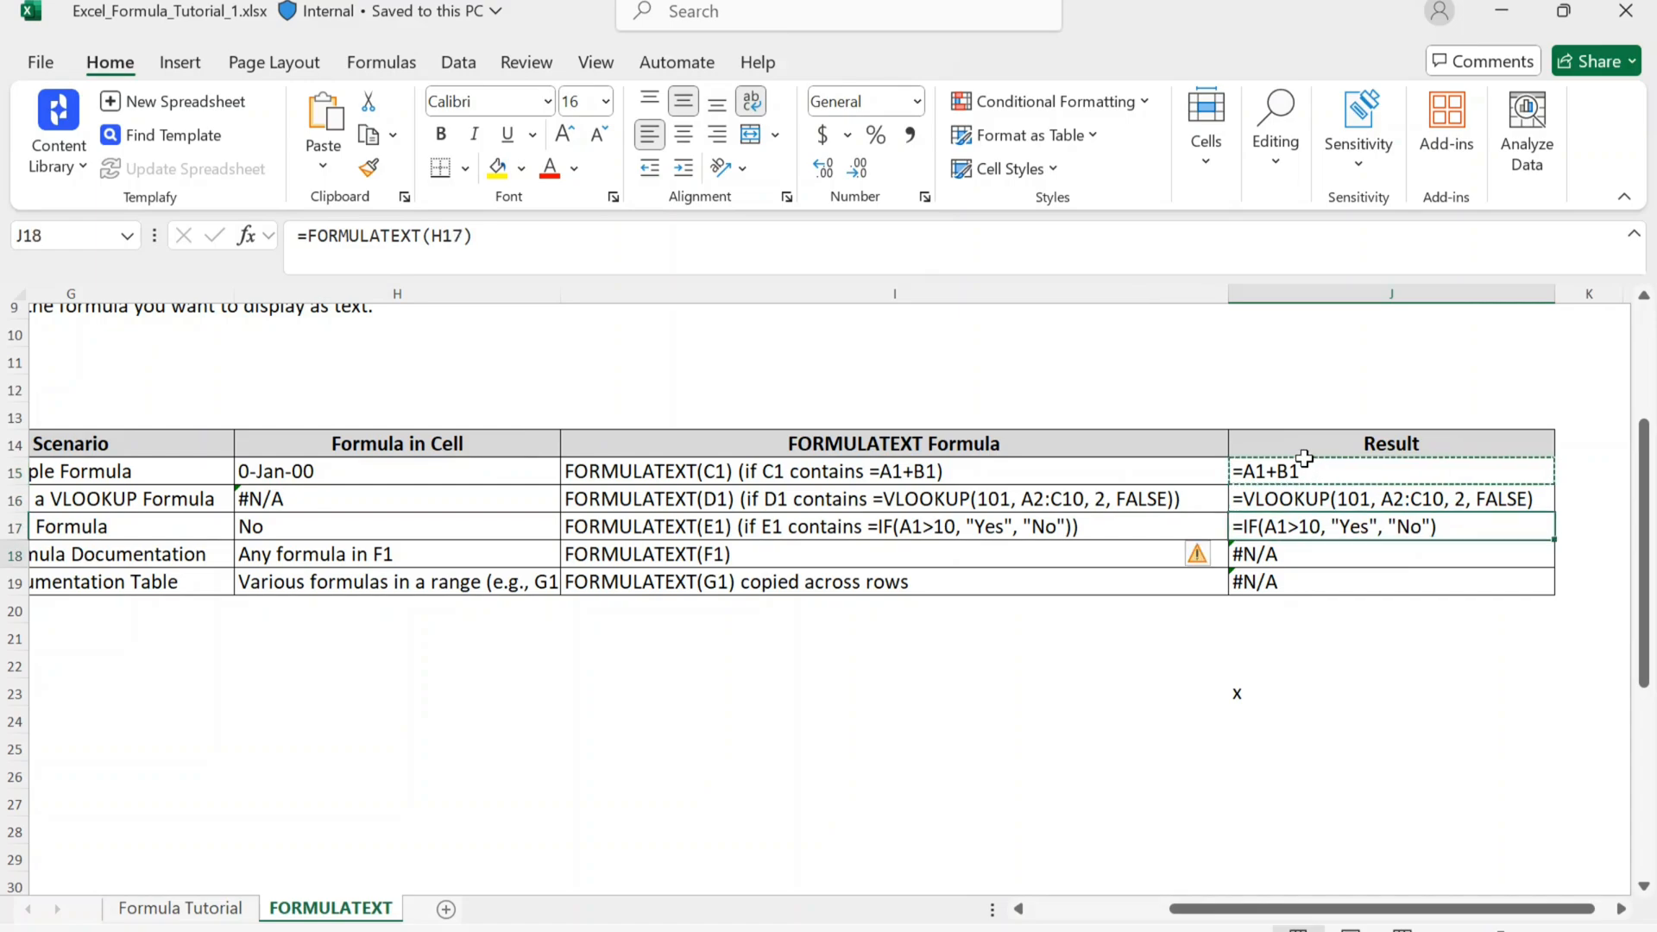
pyautogui.hotkey('ctrl', 'v')
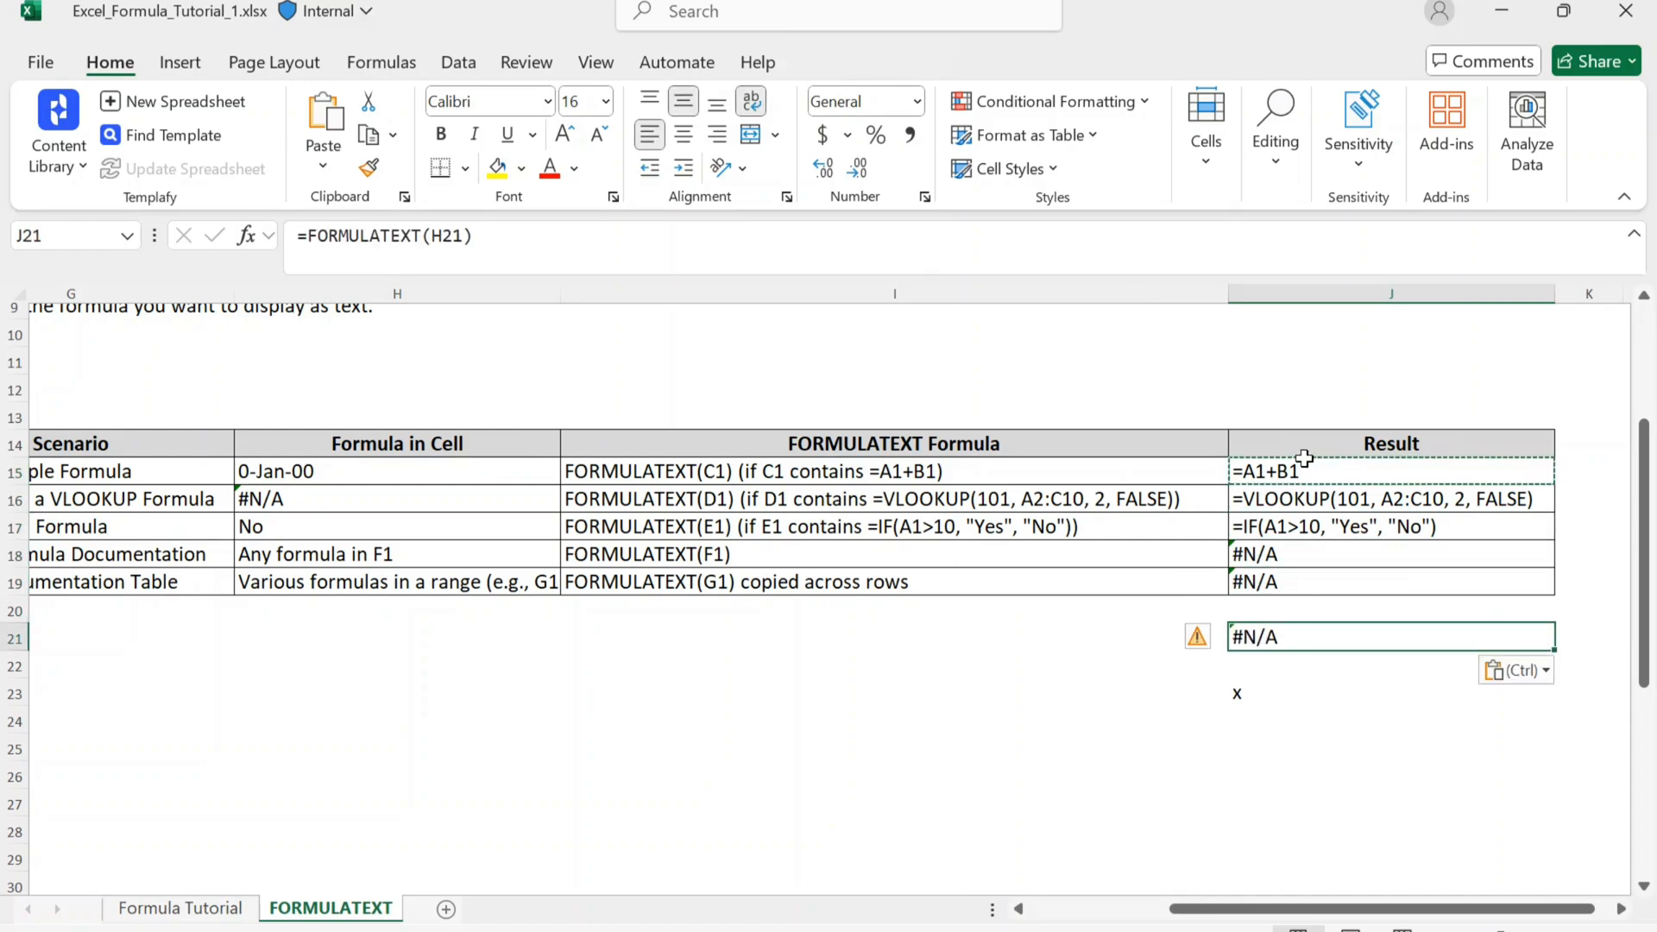
pyautogui.press('Delete')
# Step: Clear the Result column's contents in J15:J19
pyautogui.press('Up')
pyautogui.press('Up')
pyautogui.press('Up')
pyautogui.press('Up')
pyautogui.press('Up')
pyautogui.press('Up')
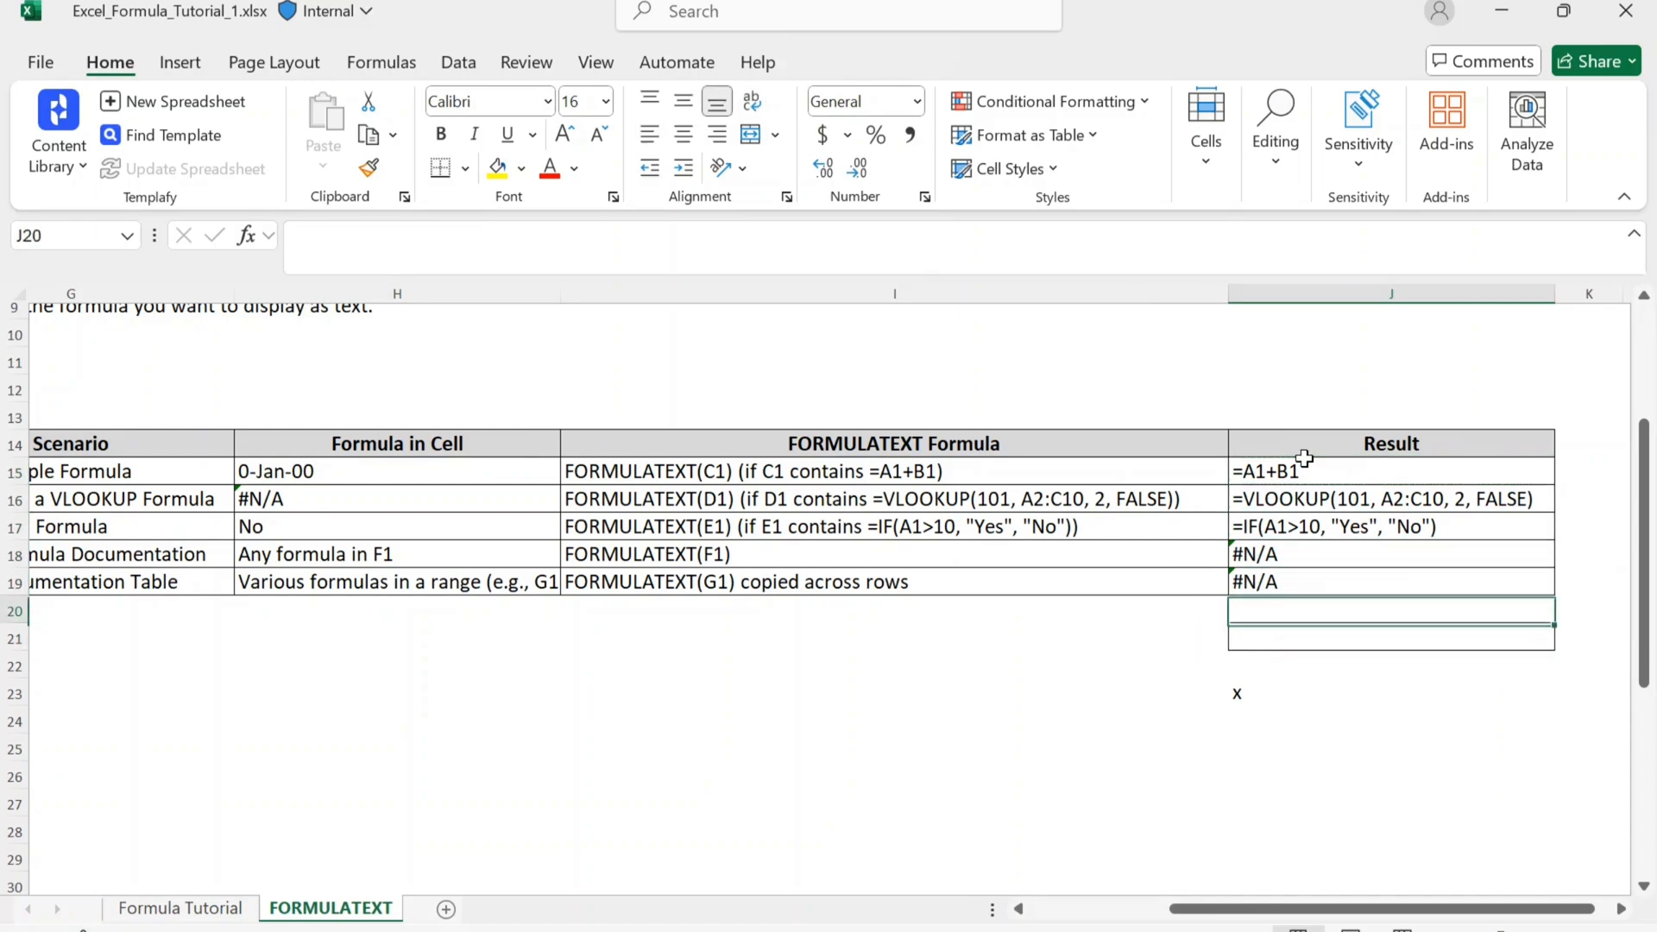
pyautogui.hotkey('ctrl', 'shift', 'Down')
pyautogui.press('Up')
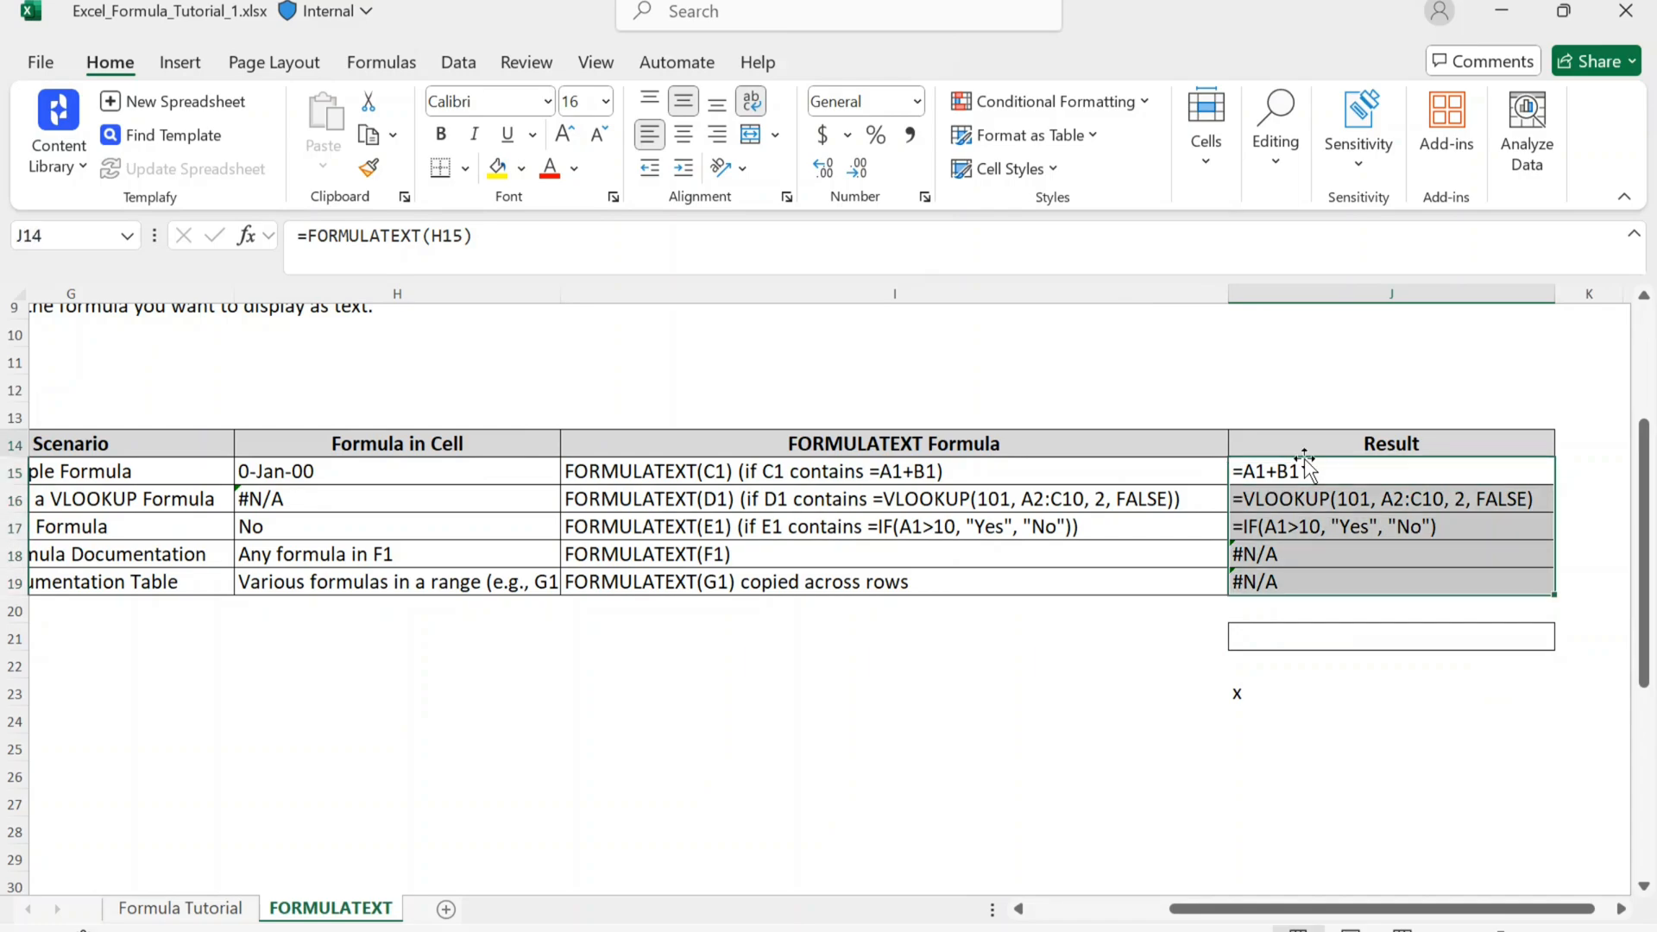
pyautogui.press('Down')
pyautogui.hotkey('ctrl', 'shift', 'Down')
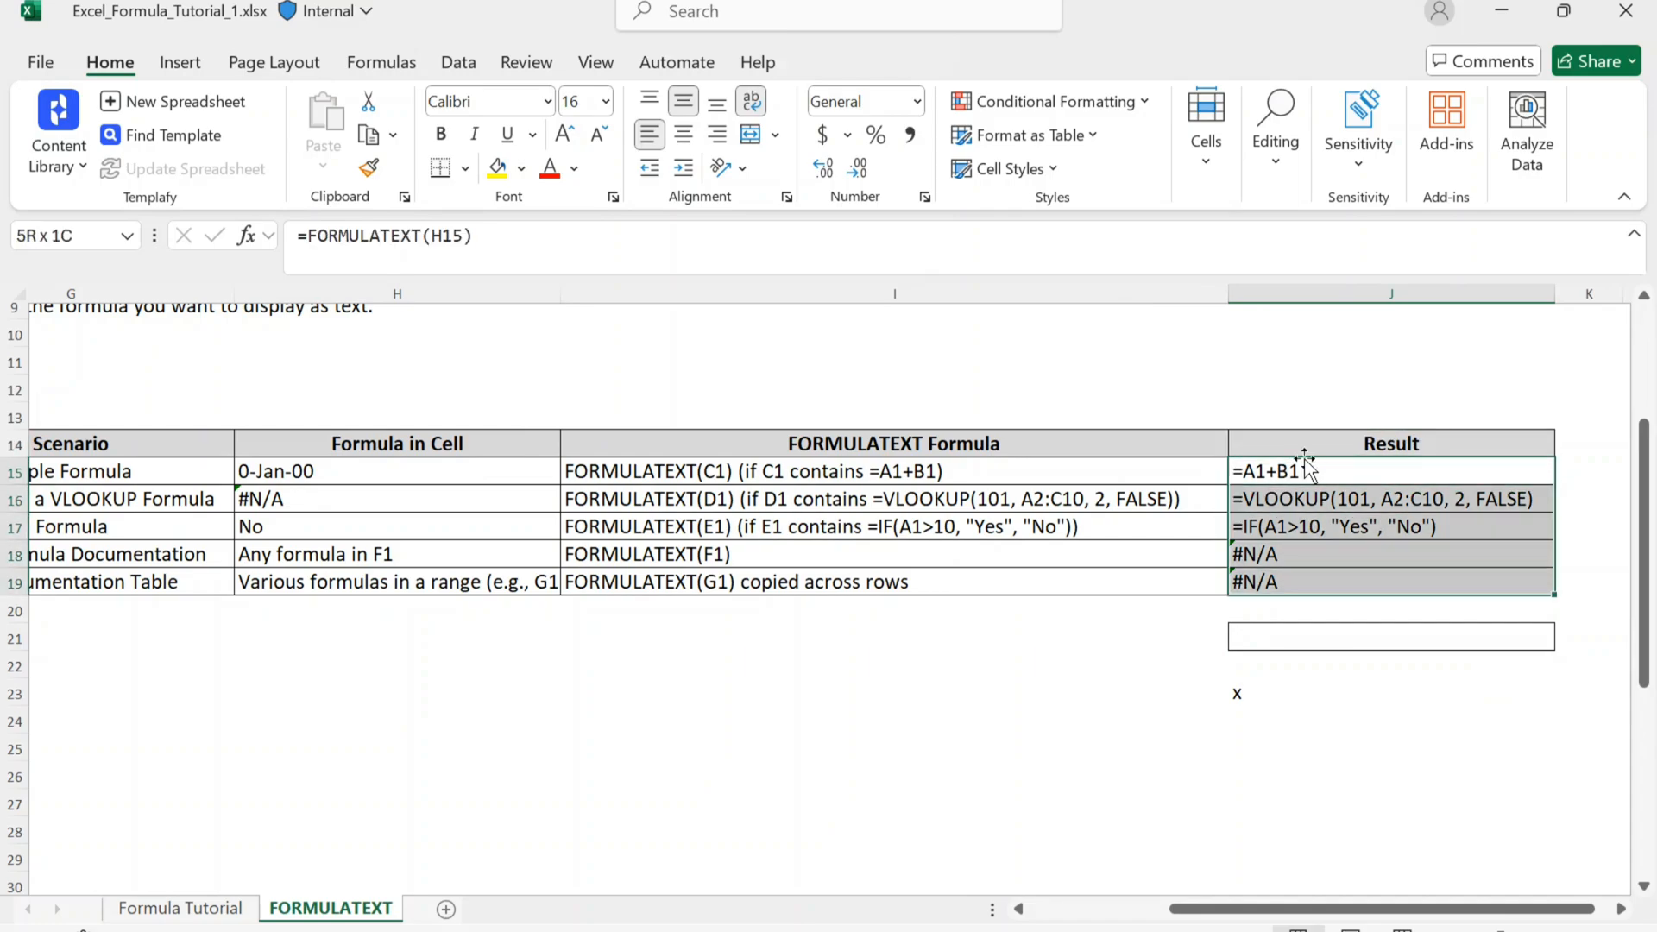
pyautogui.press('Delete')
# Step: Enter =FORMULATEXT(H15) in J15, the first cell of the Result column
pyautogui.press('Down')
pyautogui.press('Up')
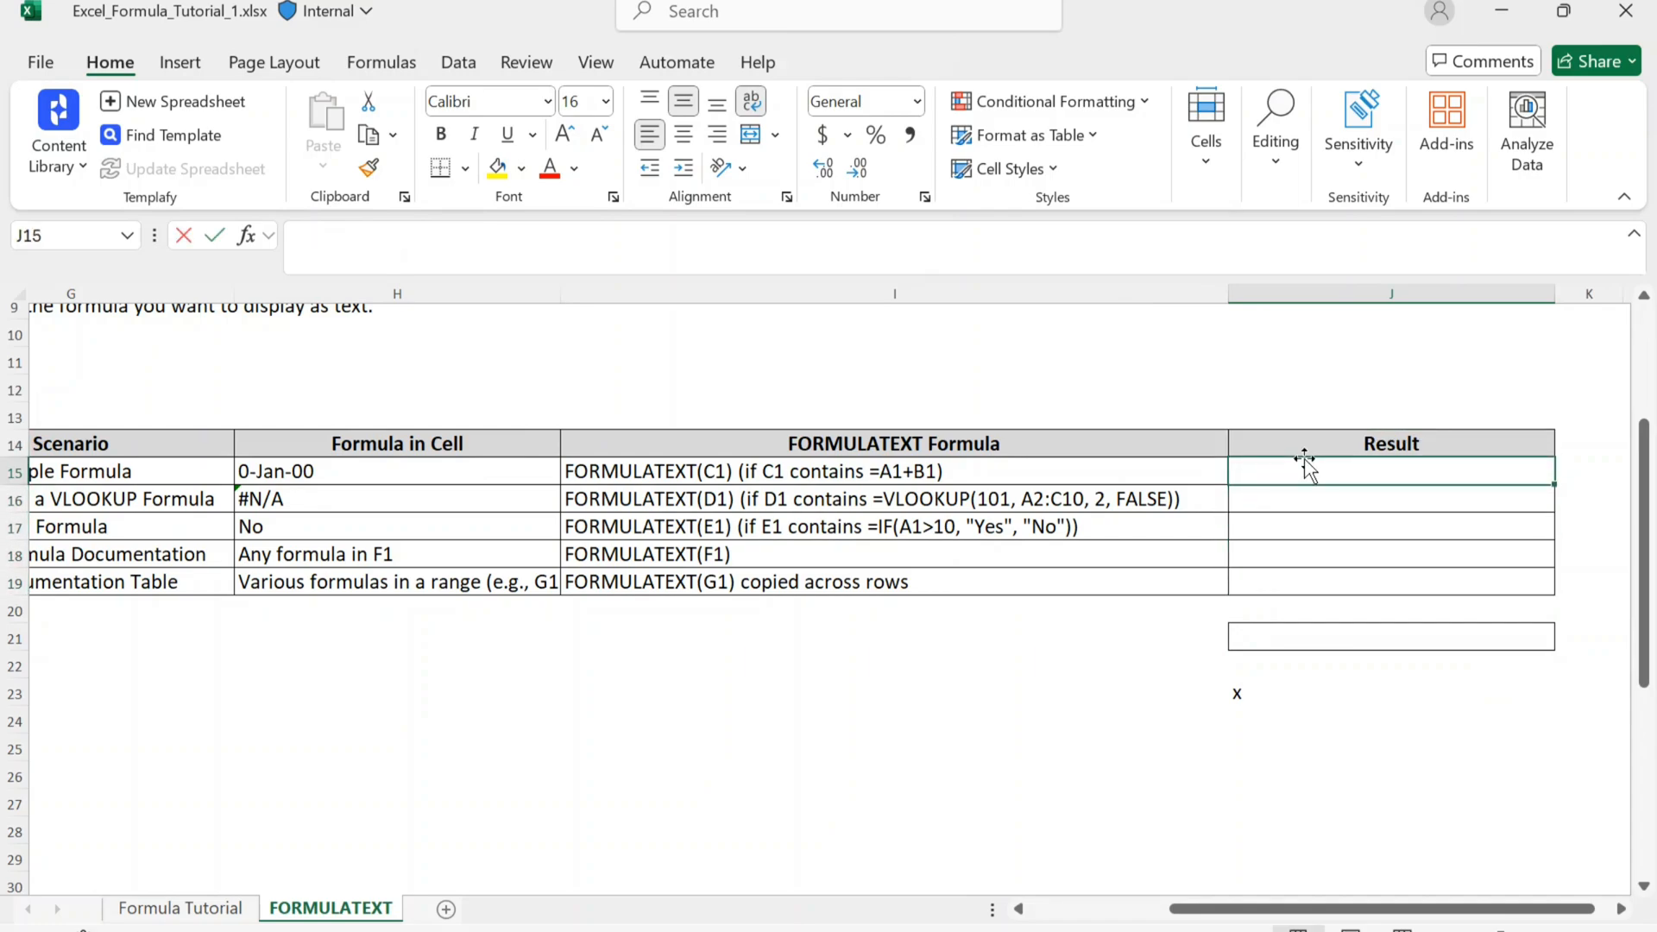
pyautogui.write('=')
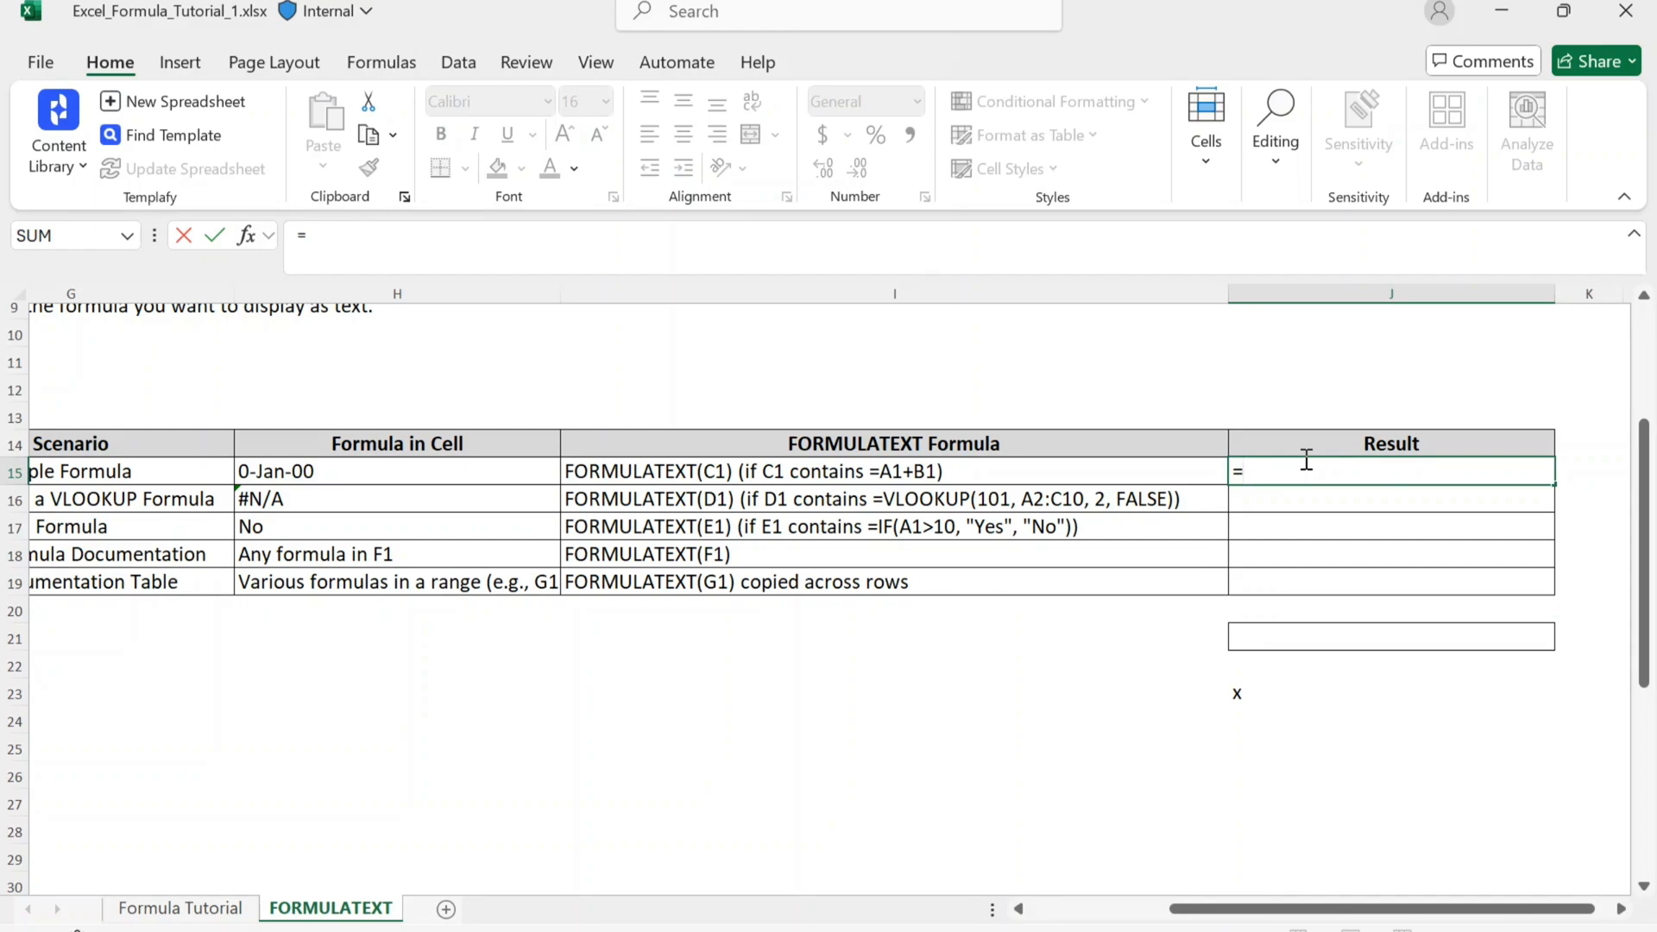
pyautogui.write('form')
pyautogui.press('Tab')
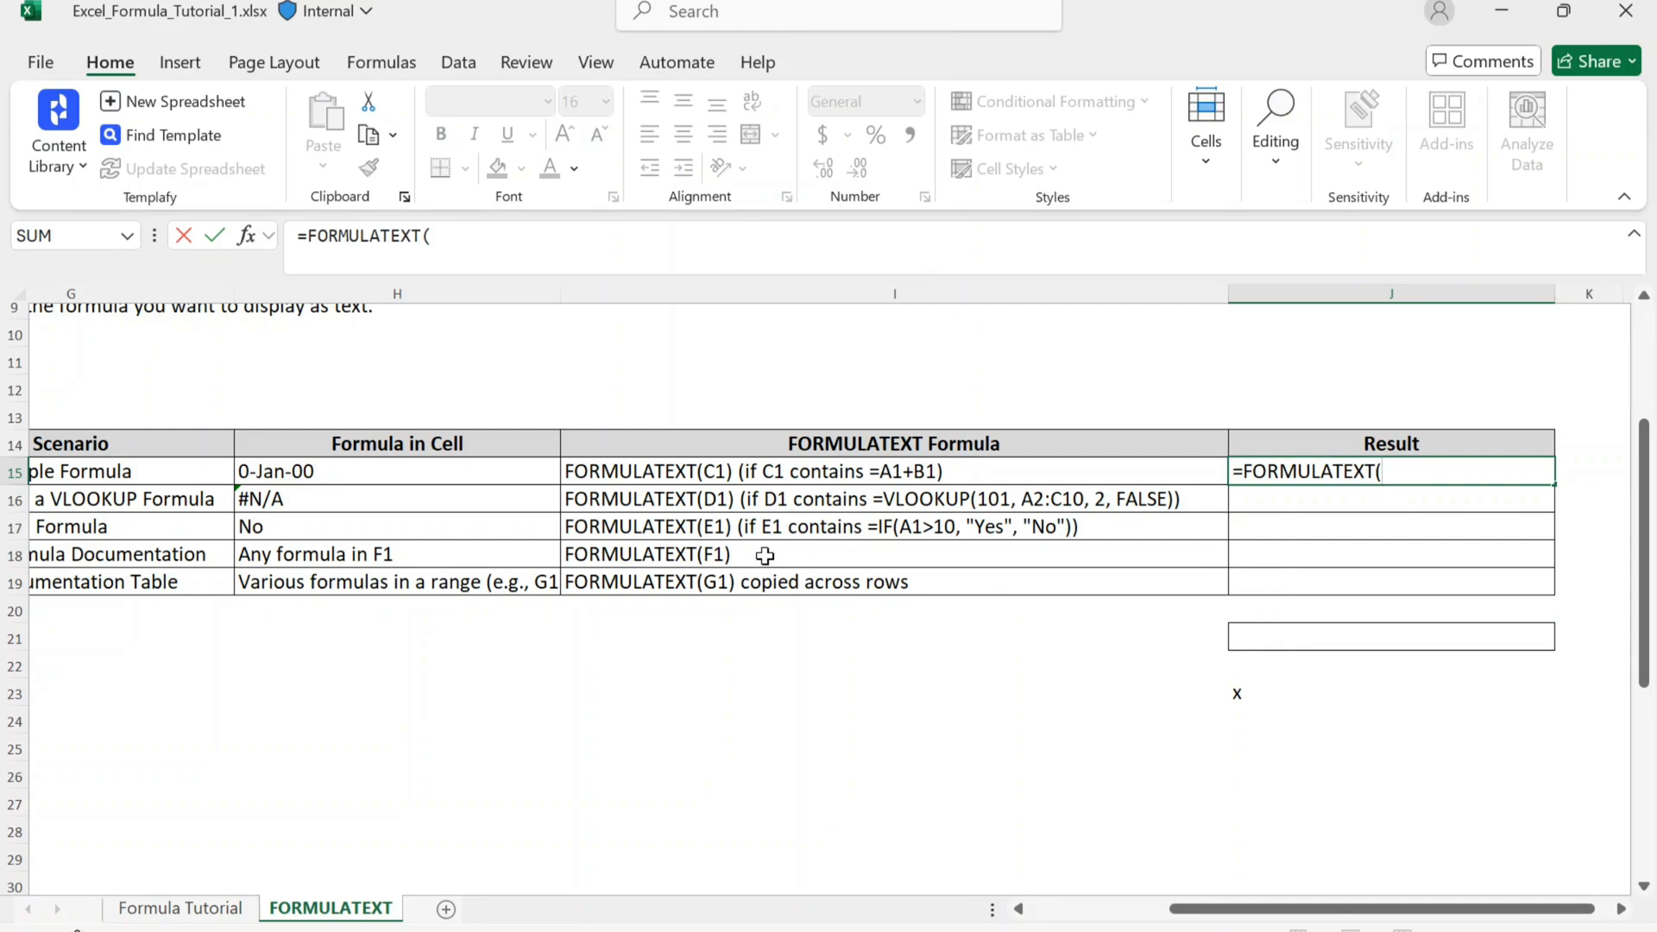
pyautogui.hscroll(-2, 757, 554)
pyautogui.click(472, 471)
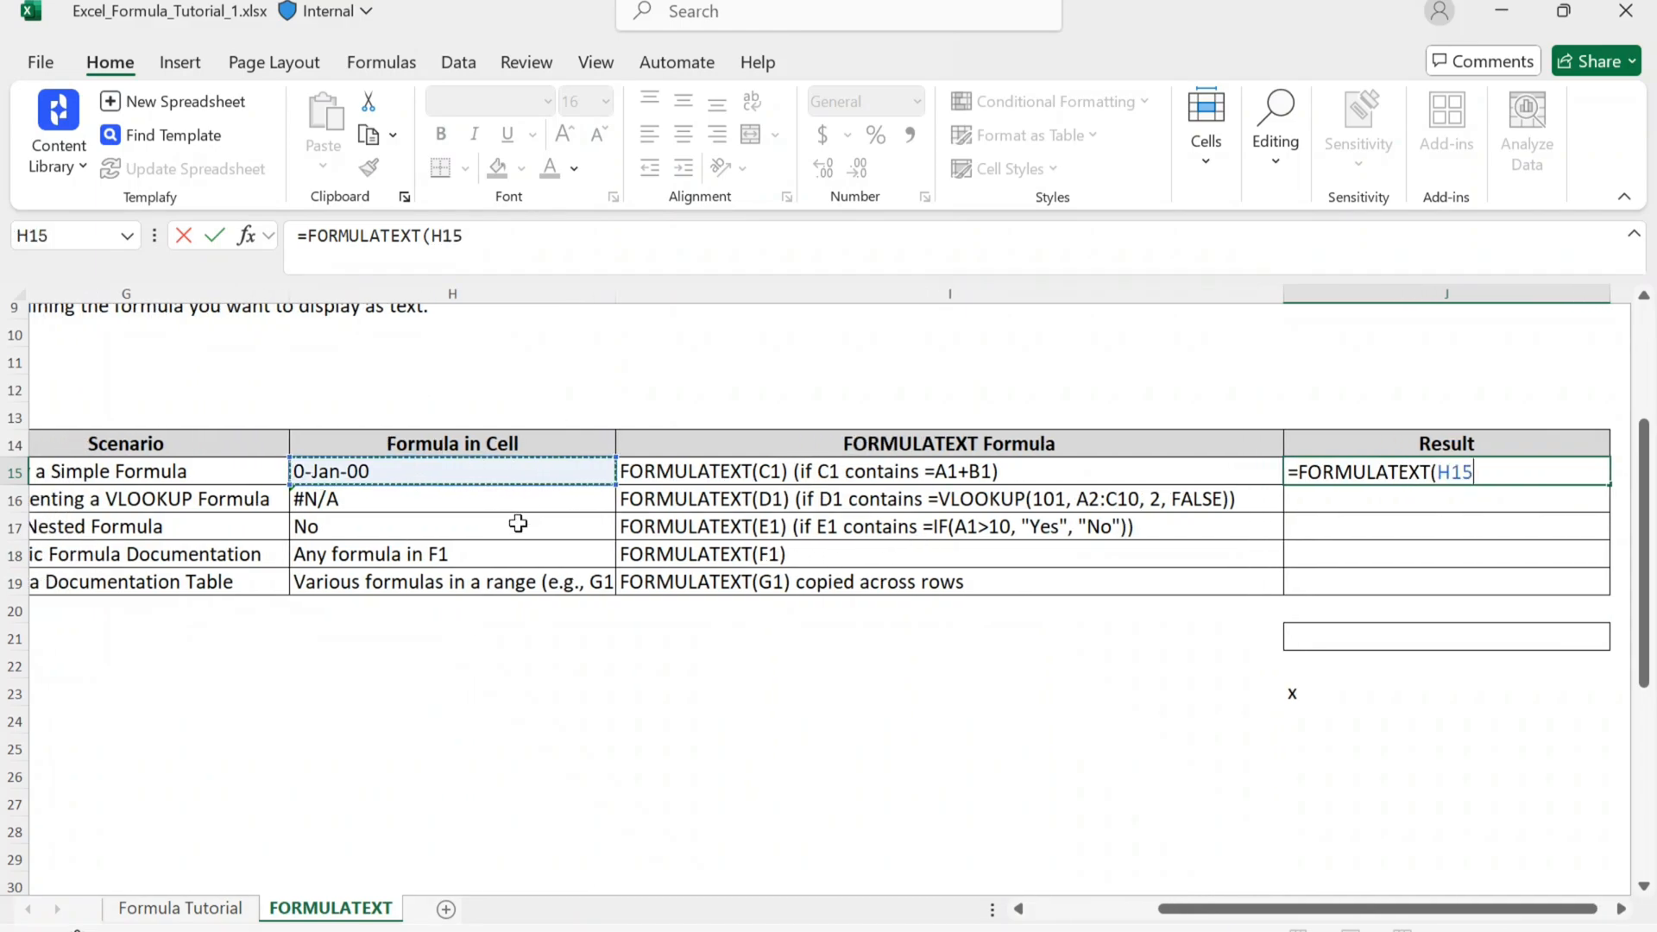
pyautogui.write(')')
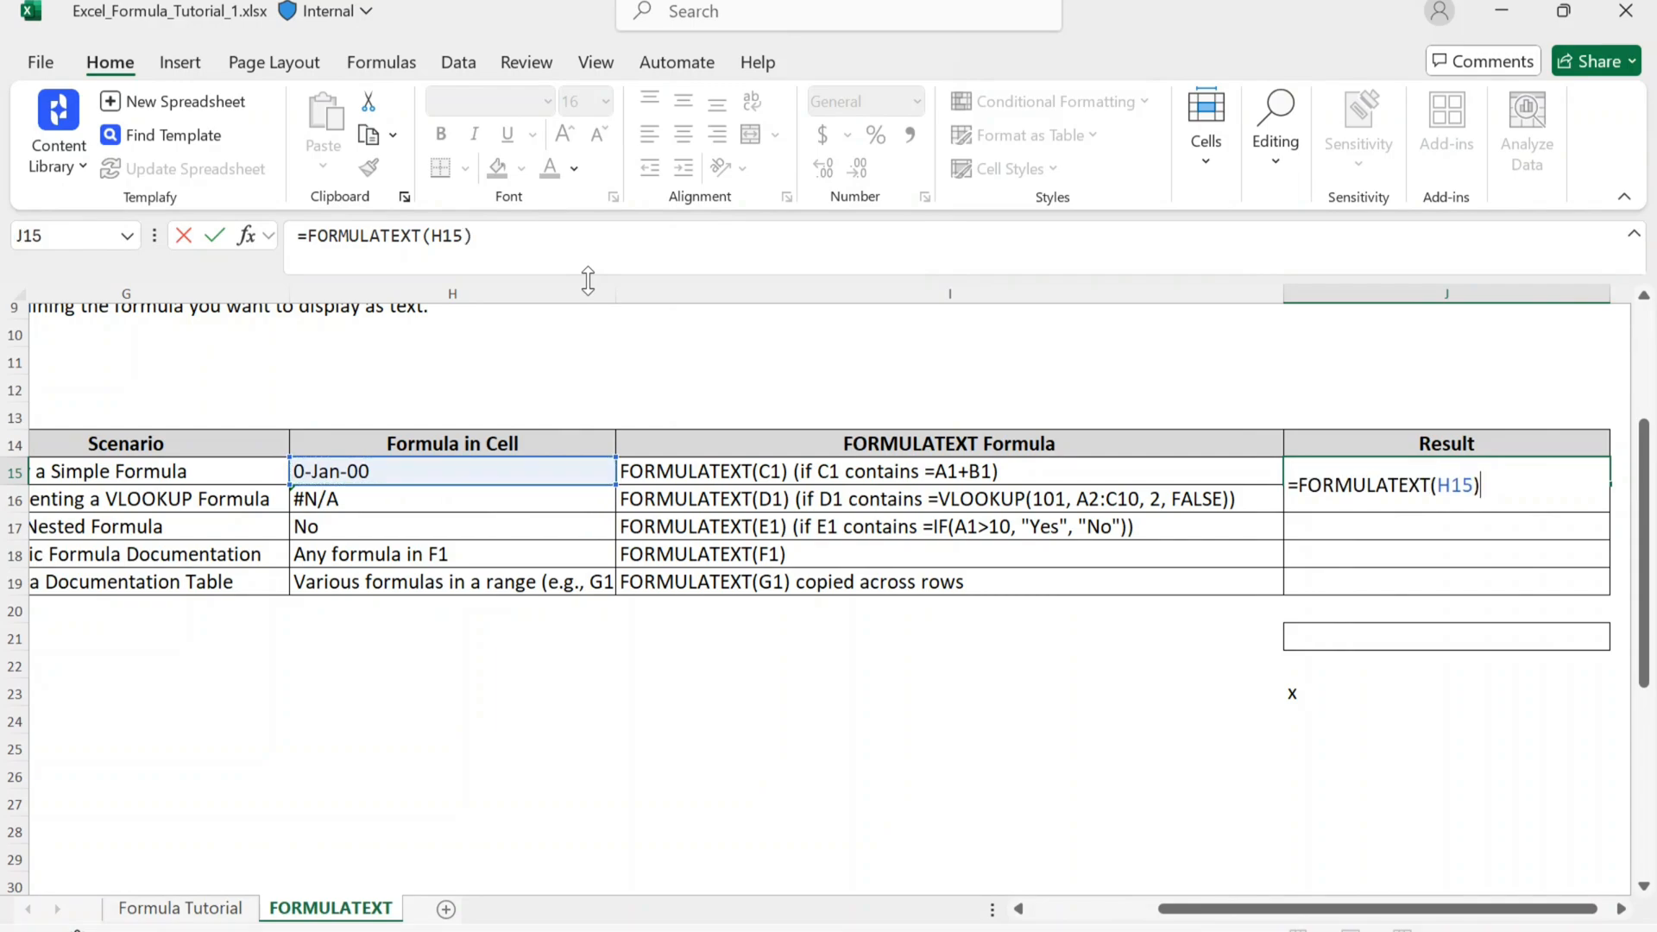
pyautogui.press('Return')
# Step: Fill the J15 formula down the Result column through J19
pyautogui.hotkey('shift', 'Up')
pyautogui.hotkey('shift', 'Down')
pyautogui.hotkey('shift', 'Down')
pyautogui.hotkey('shift', 'Down')
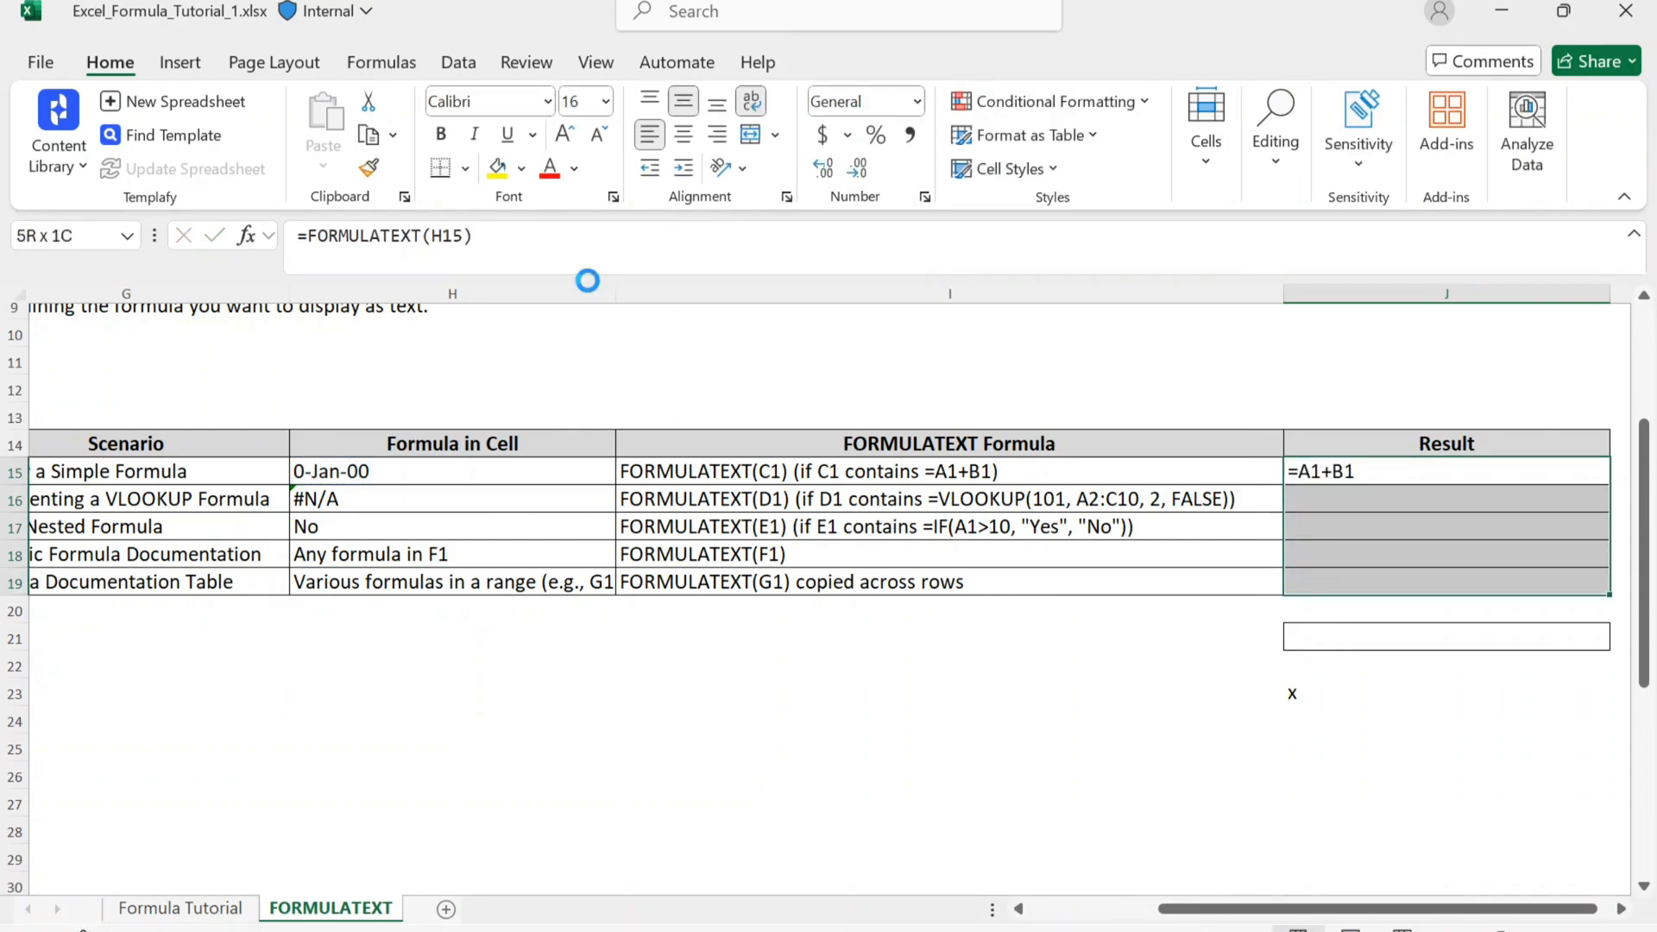
pyautogui.hotkey('ctrl', 'd')
pyautogui.click(877, 628)
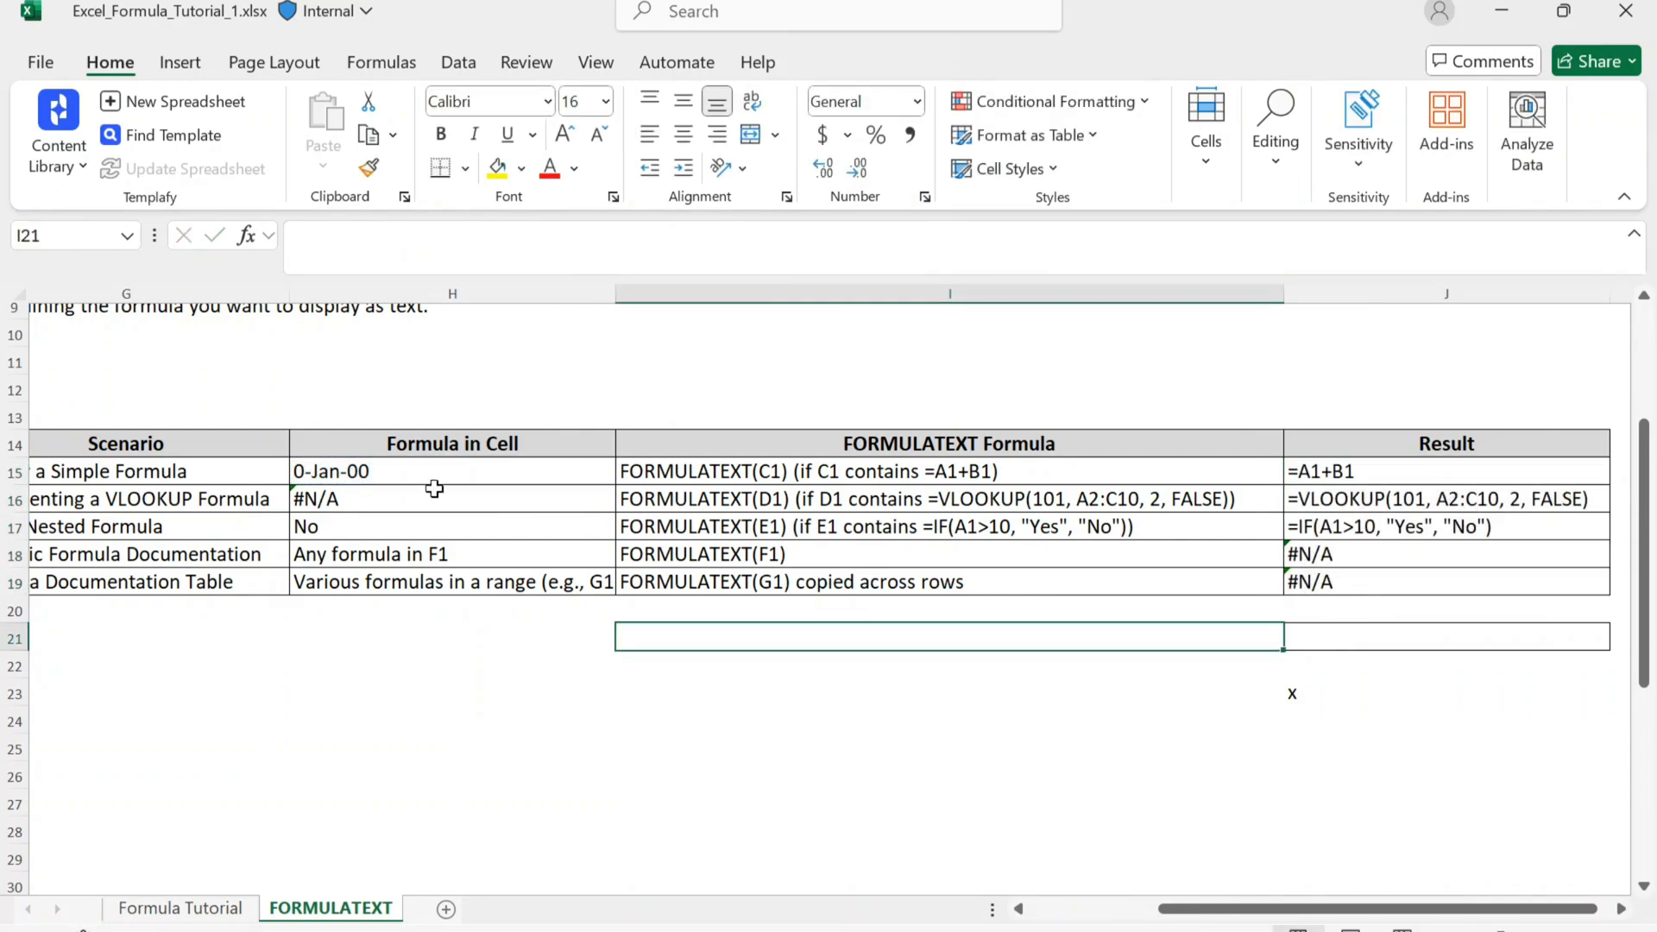
# Step: Compare the formulas in H15:H17 with their Result text, including J16, and check the entries in H18:H19
pyautogui.click(407, 474)
pyautogui.hscroll(1, 408, 476)
pyautogui.hscroll(1, 408, 477)
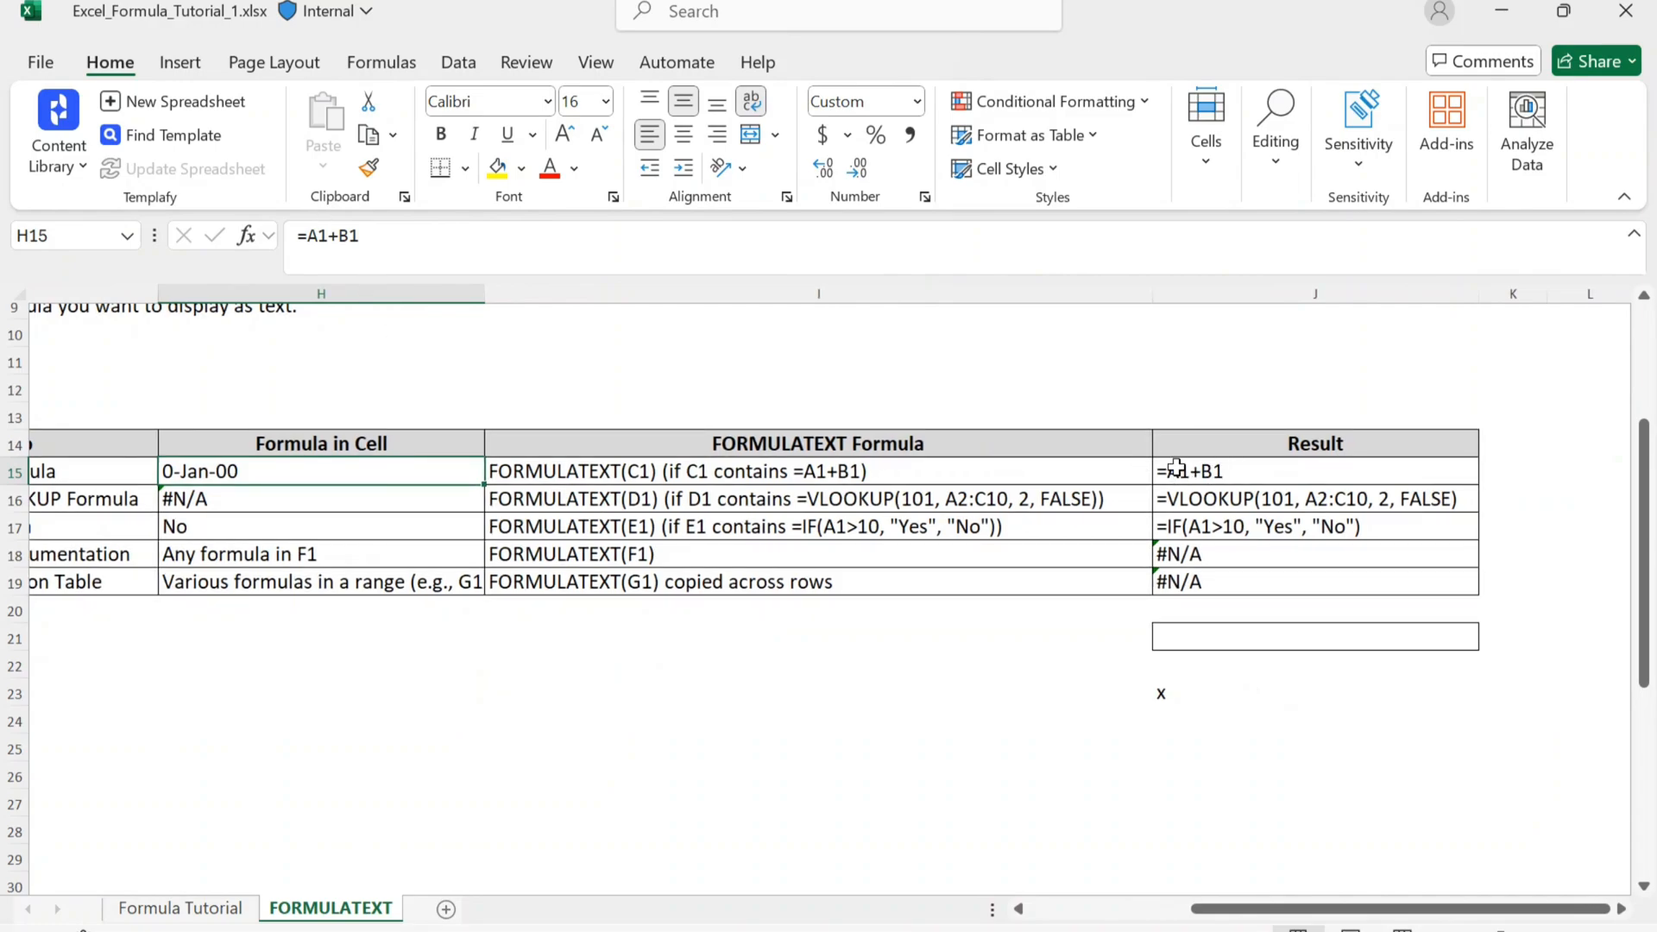
pyautogui.press('Down')
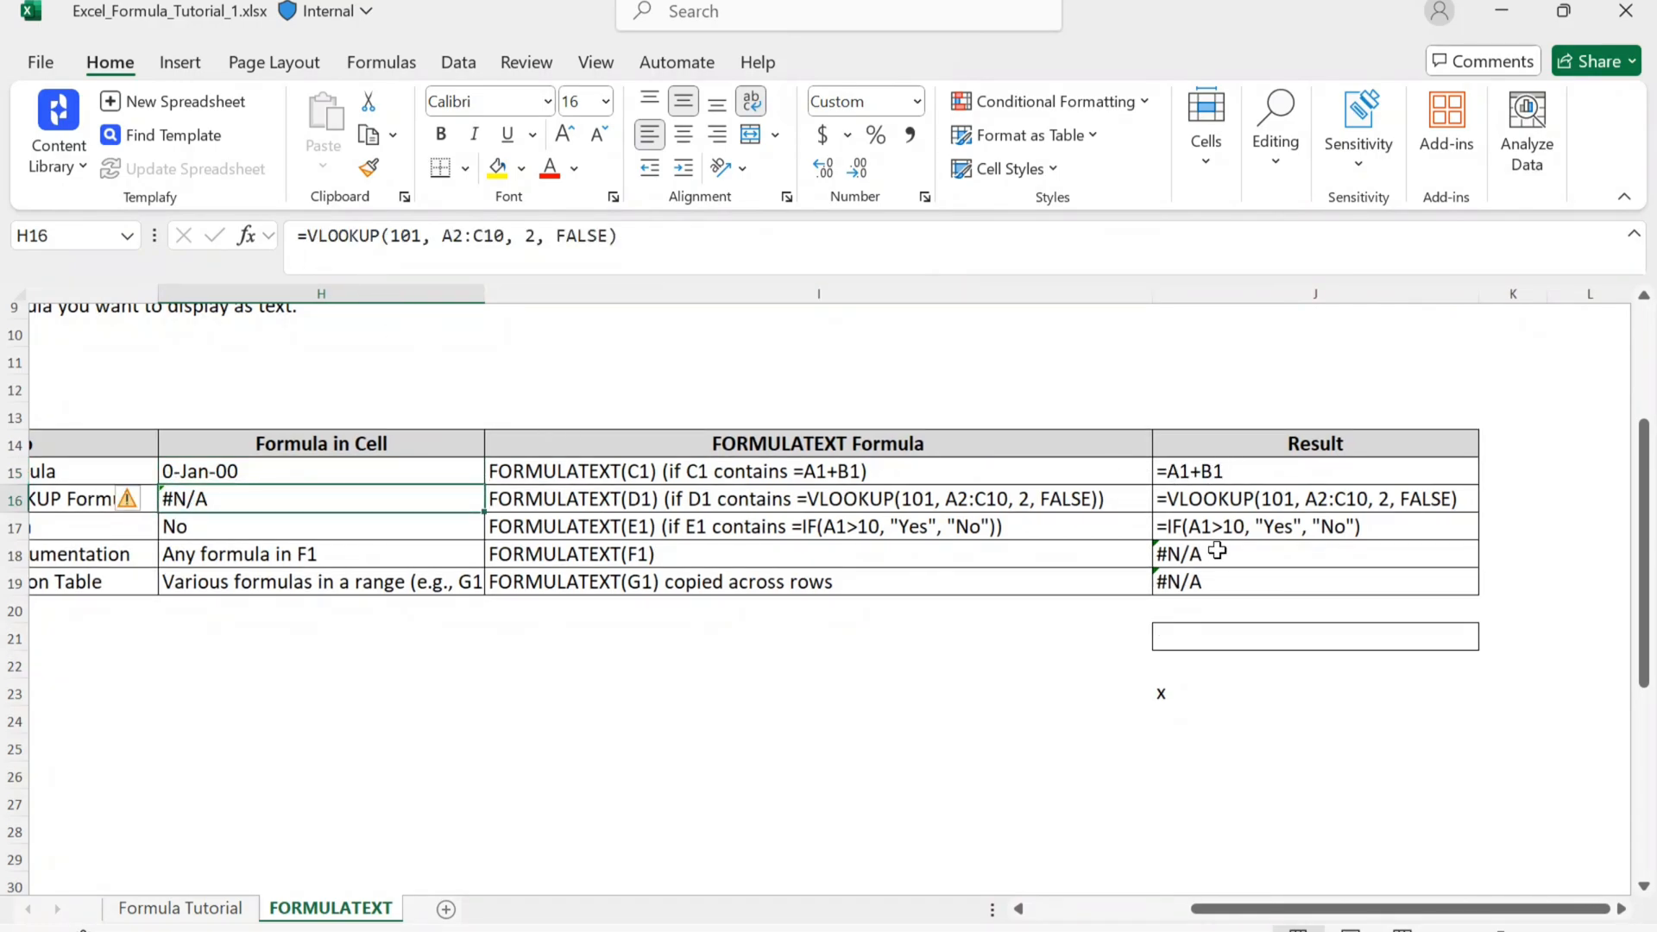
pyautogui.click(1263, 501)
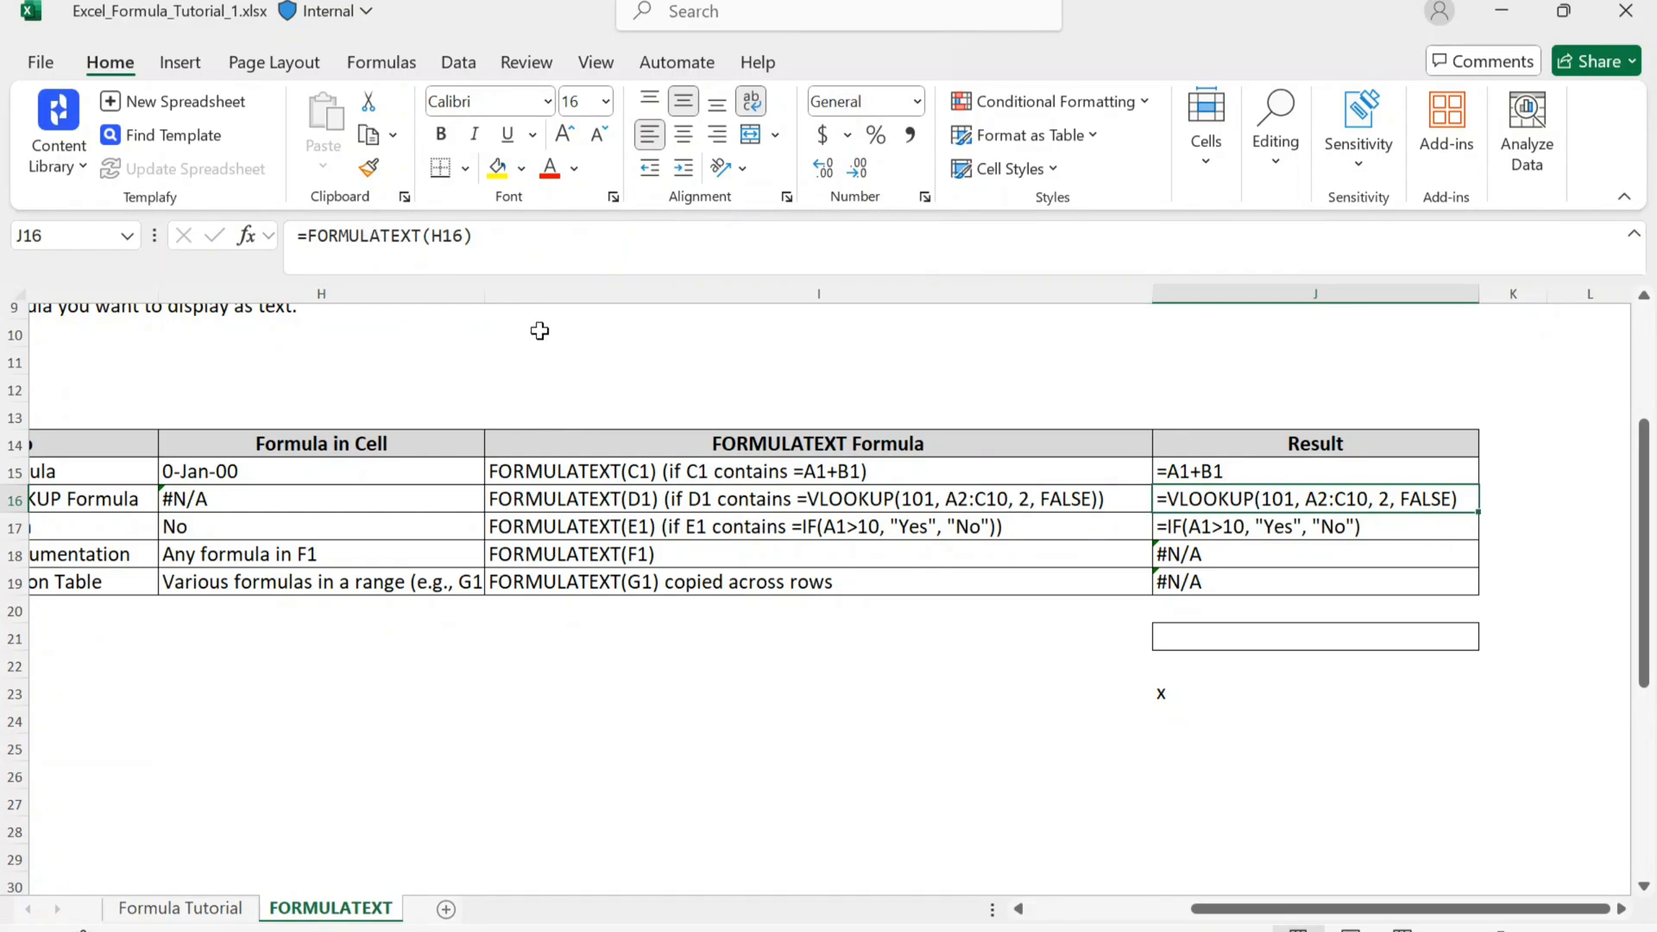
pyautogui.click(185, 527)
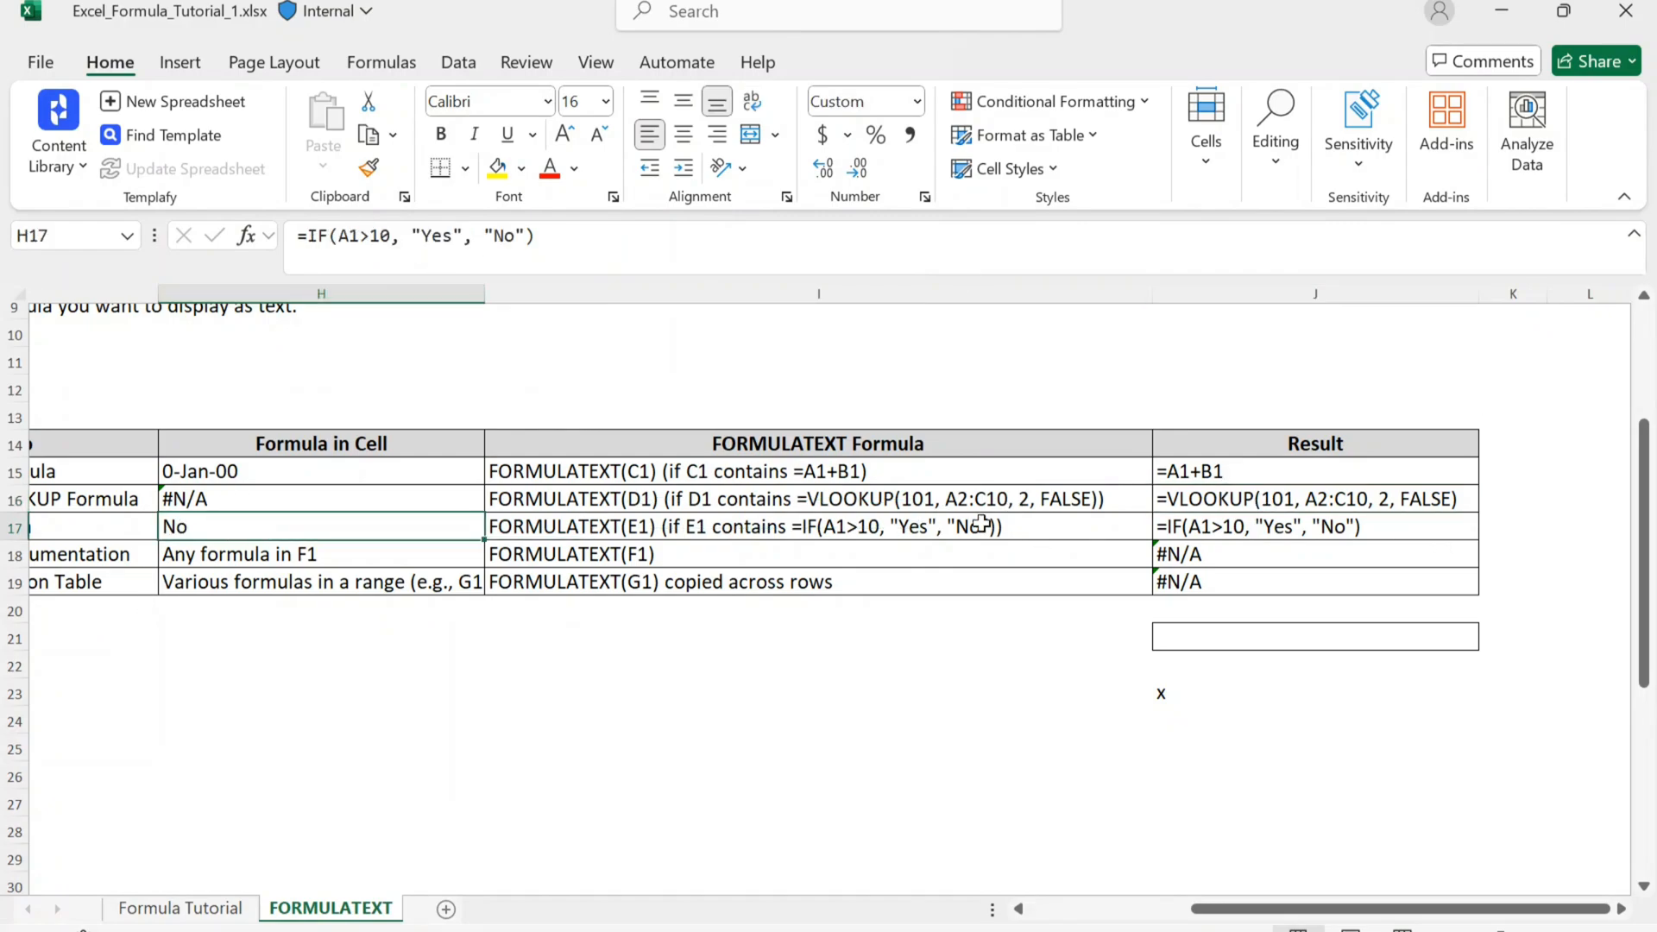
pyautogui.click(451, 545)
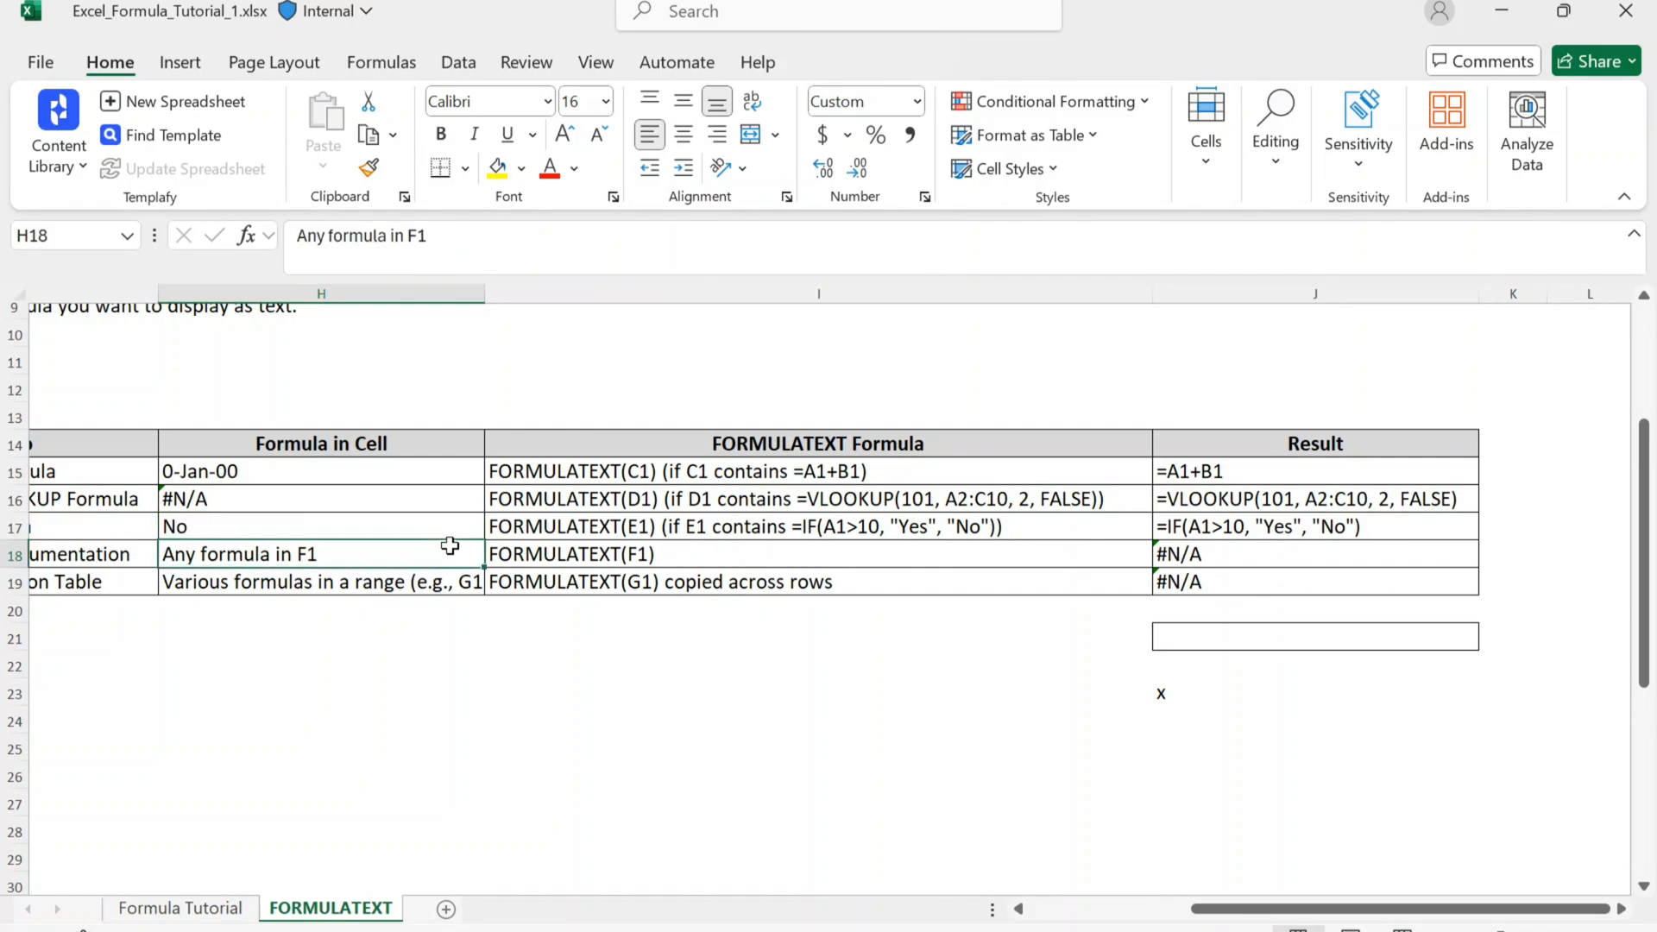
pyautogui.hotkey('shift', 'Down')
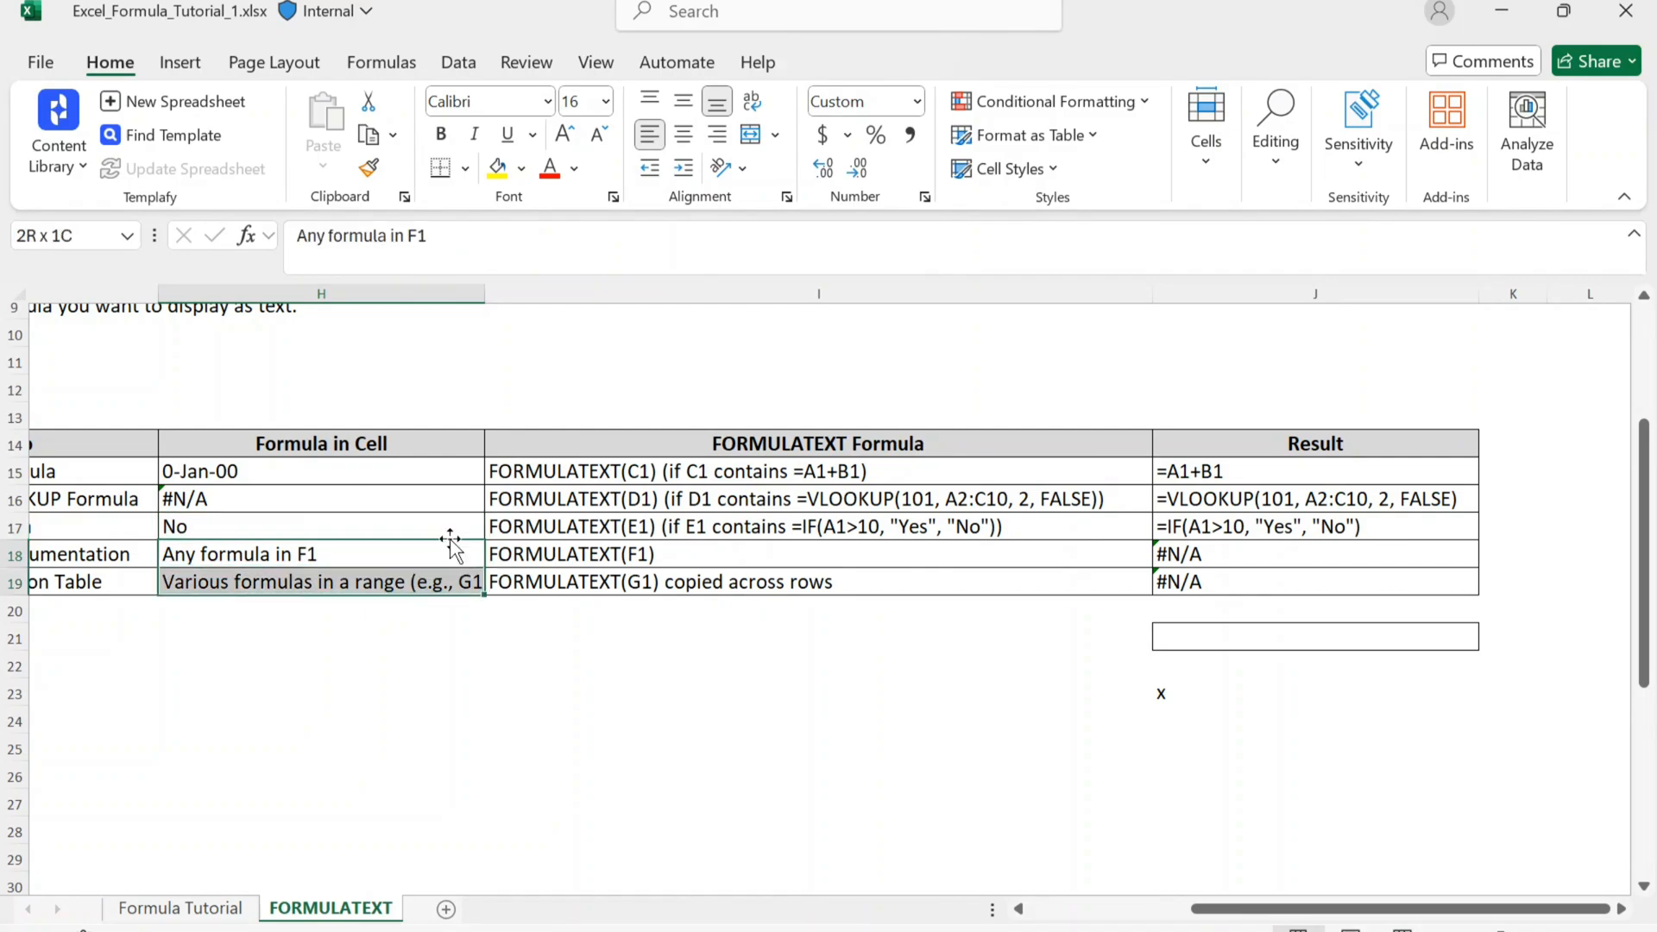
# Step: Compare the Formula in Cell entries in H15 and H18 with the Result column, focusing on the results in J18:J19
pyautogui.click(224, 470)
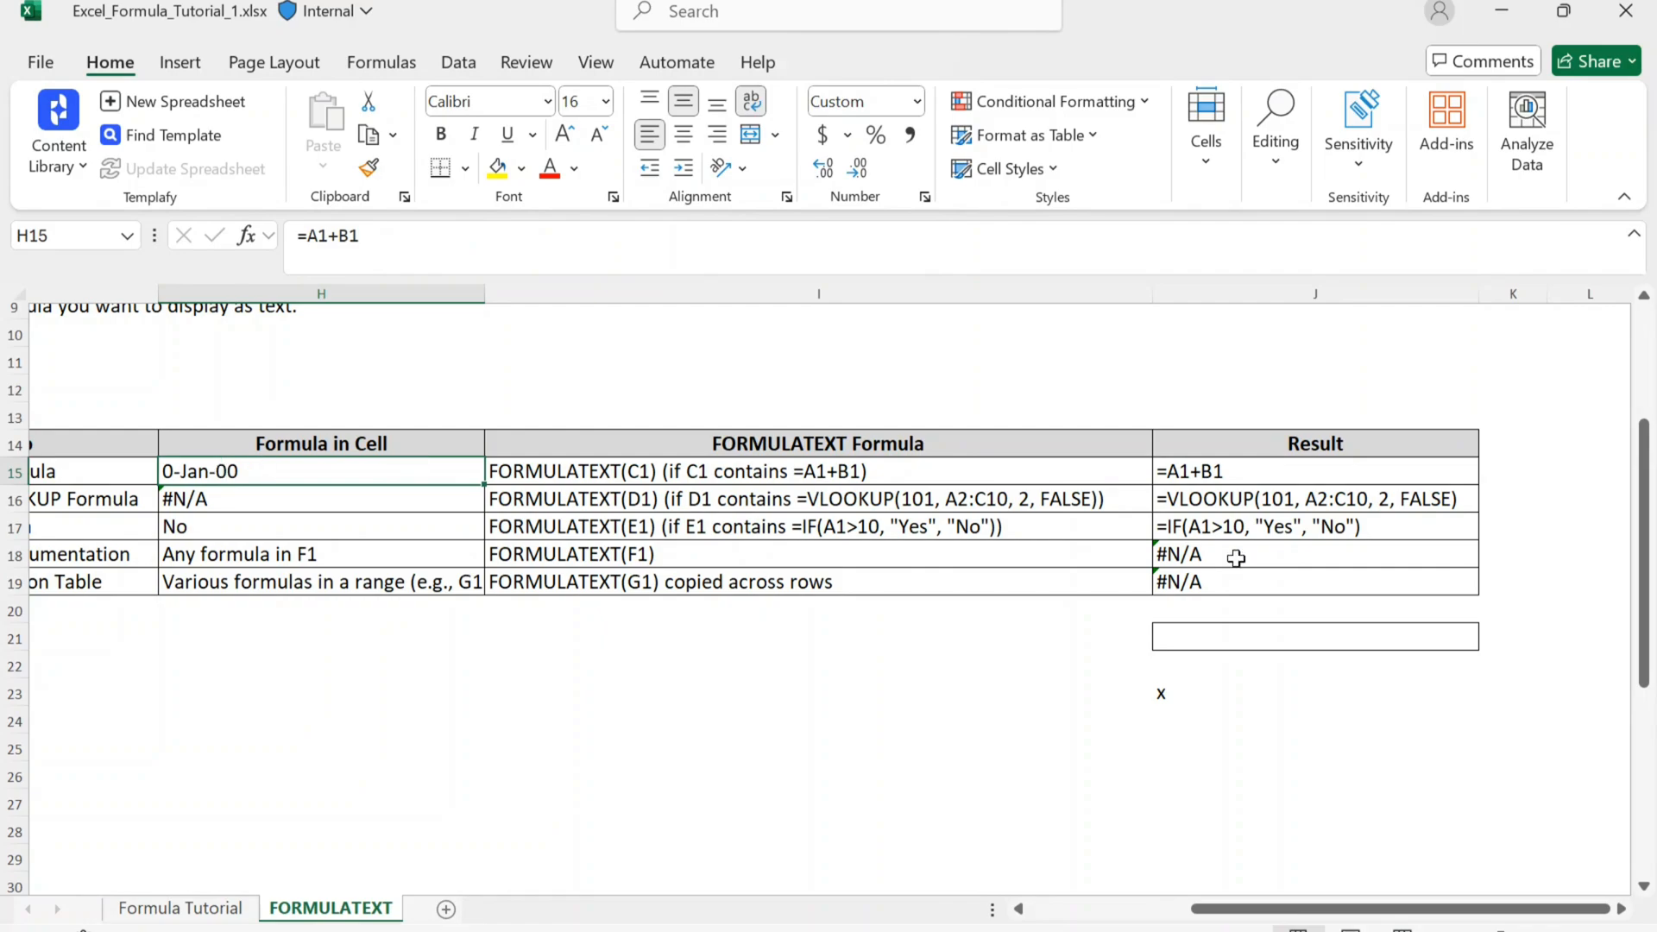
pyautogui.click(1221, 448)
pyautogui.click(397, 549)
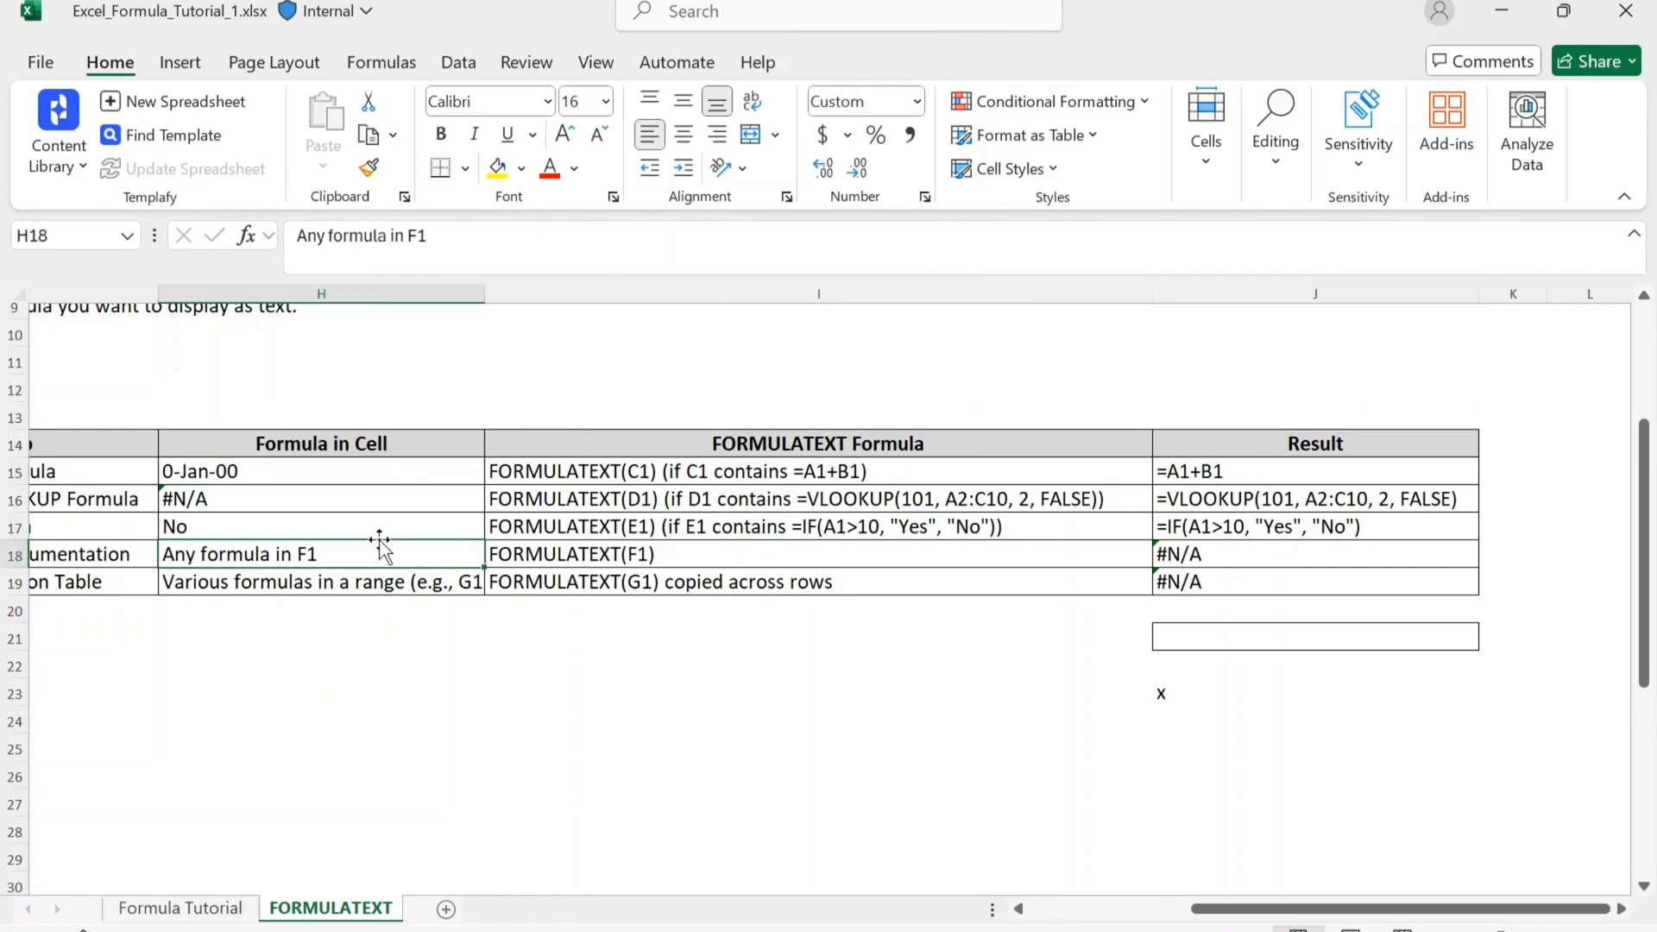
pyautogui.click(1196, 534)
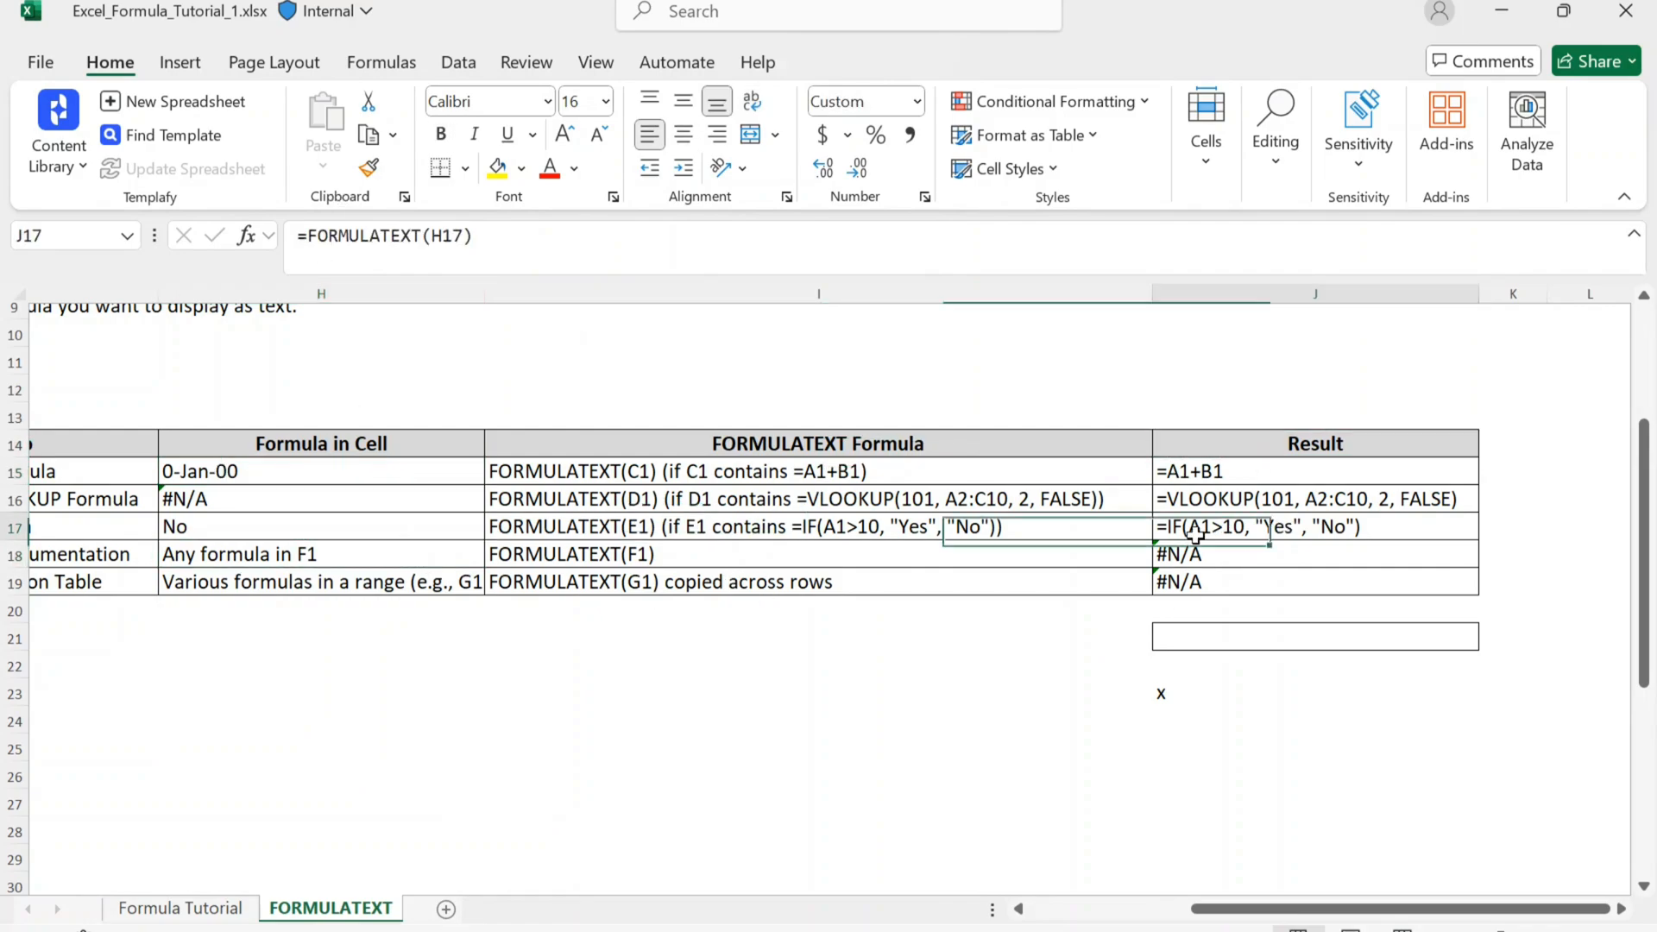
pyautogui.press('Down')
pyautogui.hotkey('shift', 'Down')
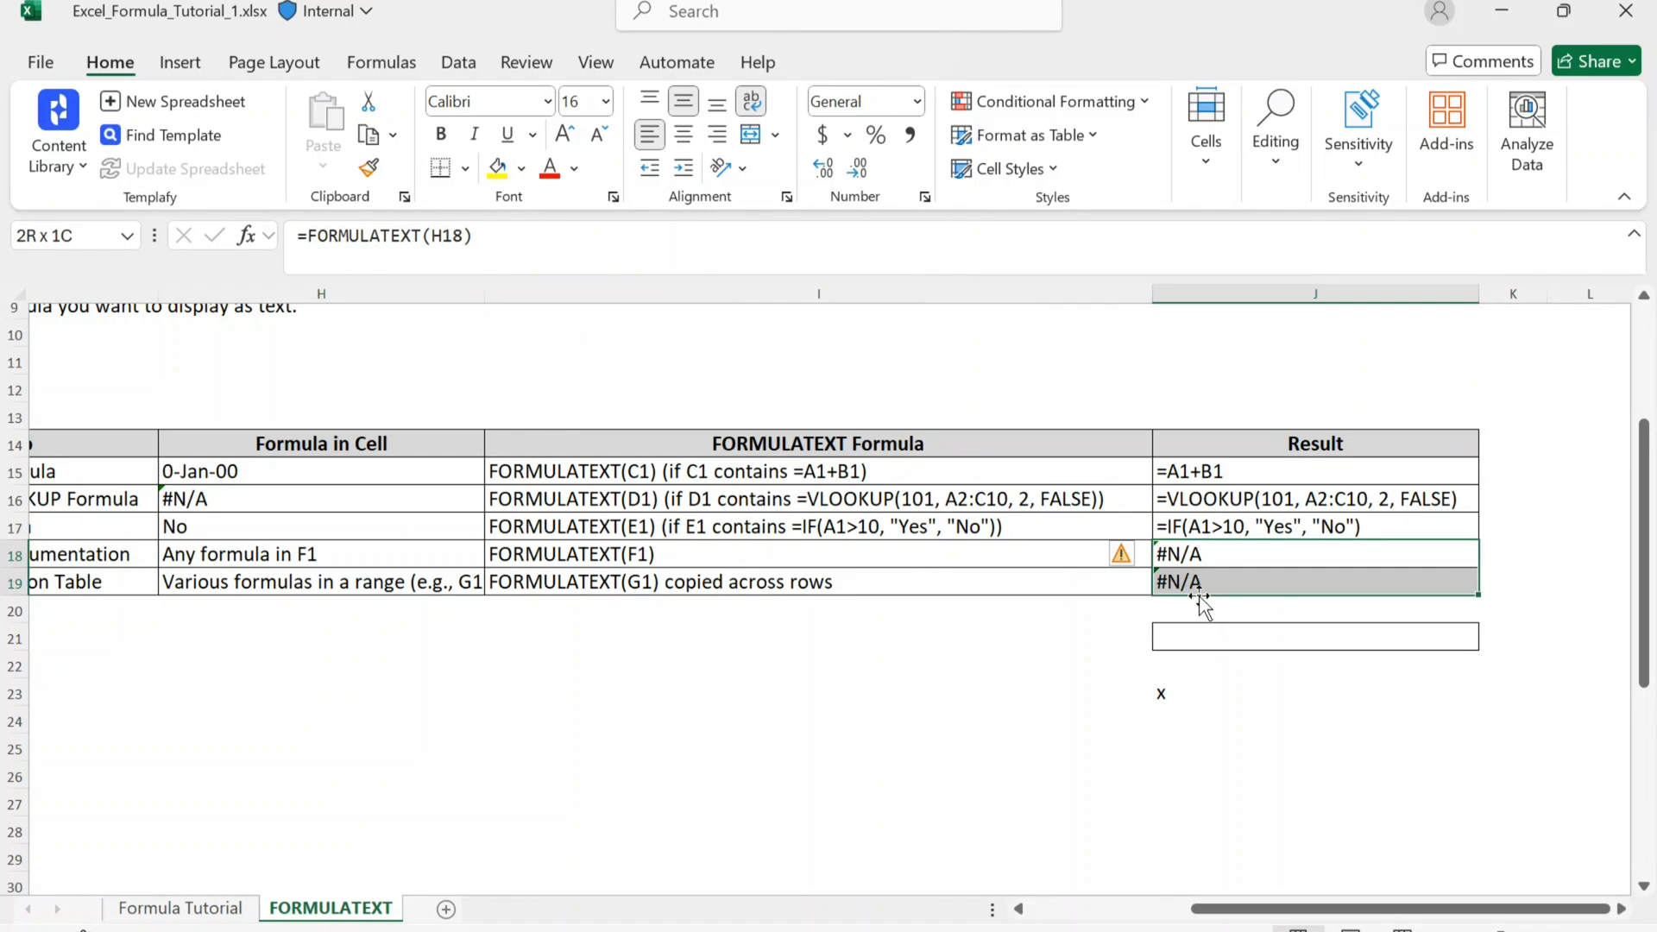
pyautogui.press('Down')
pyautogui.press('Down')
pyautogui.press('Down')
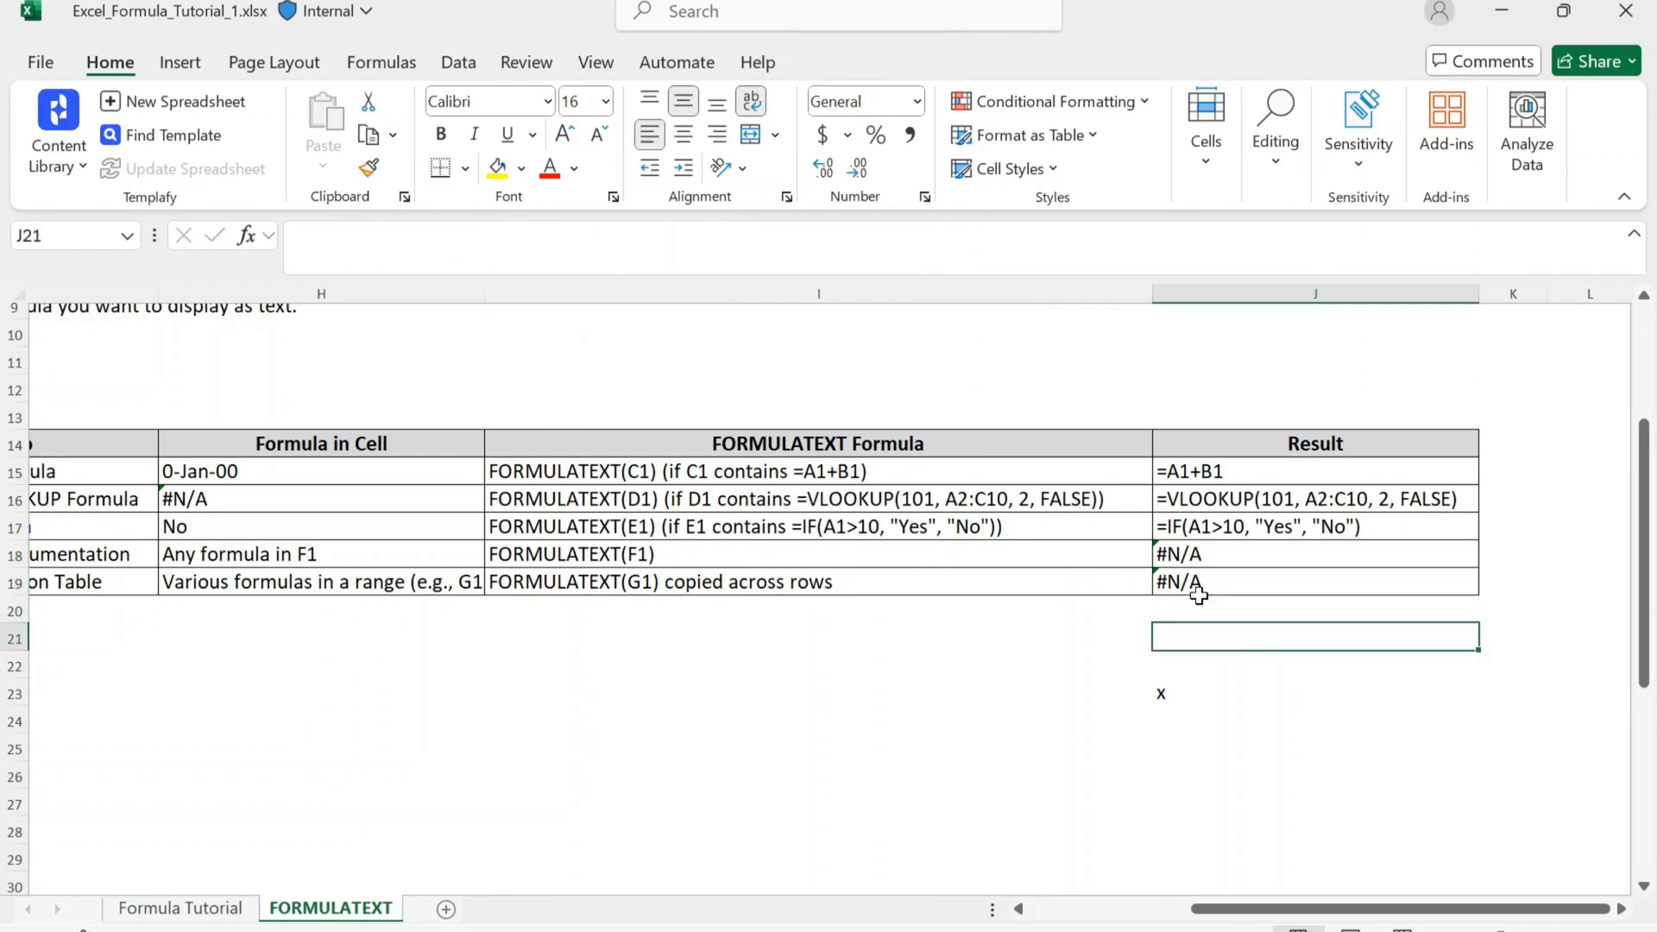
pyautogui.click(1006, 610)
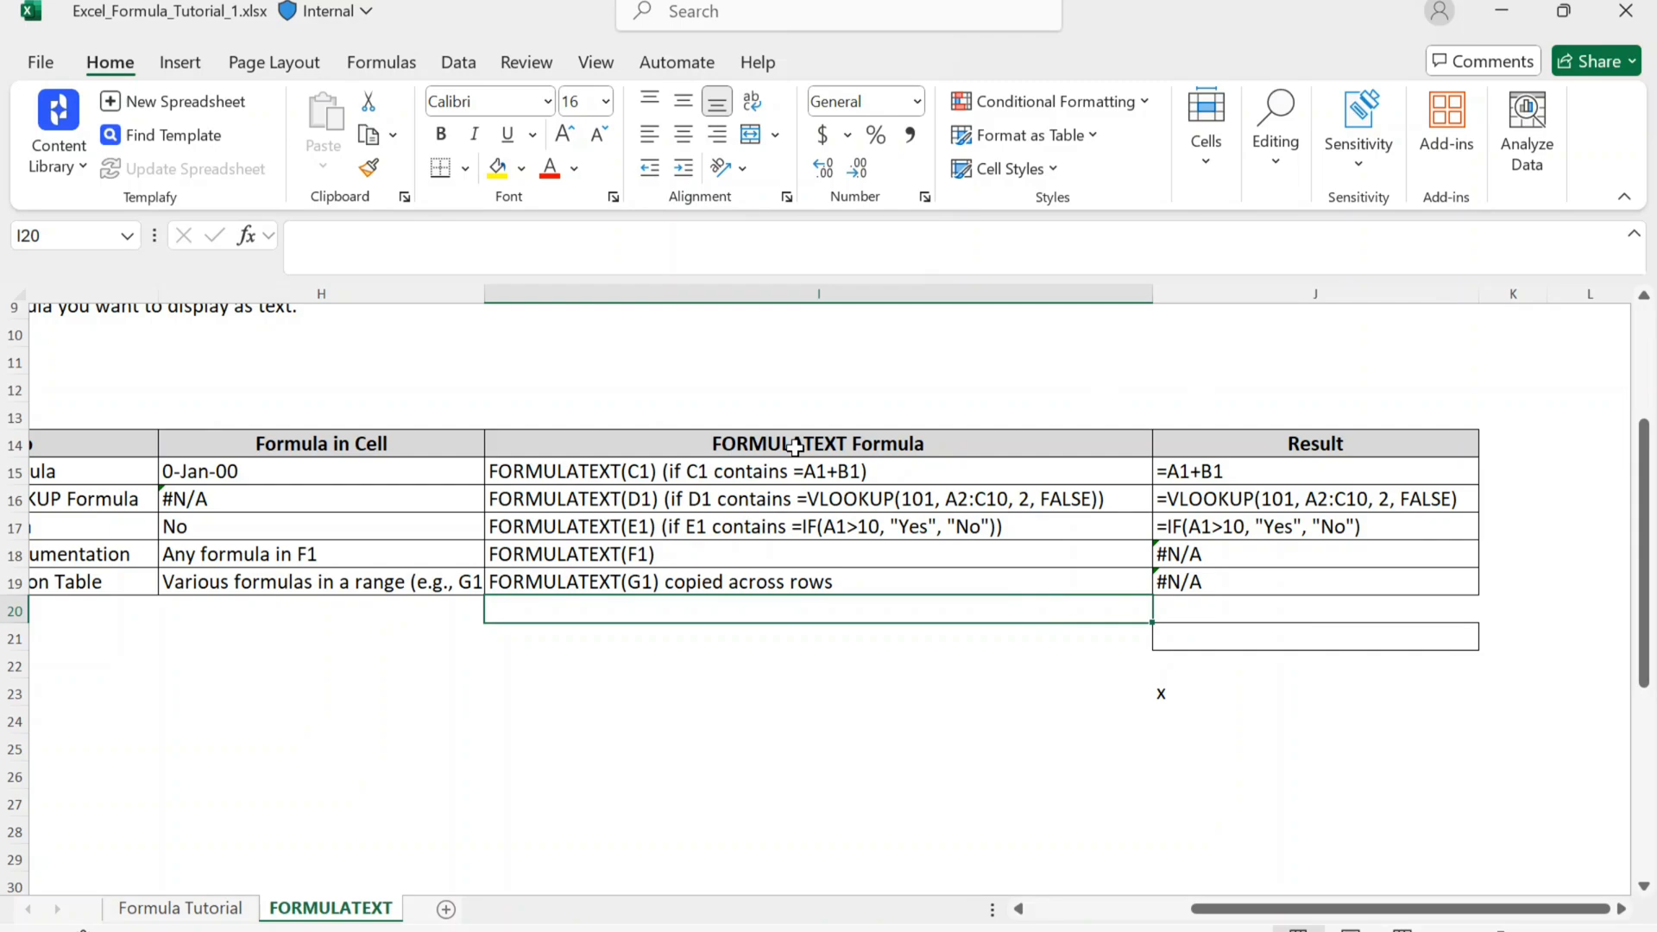
# Step: Review the results in J15:J19 and trace J15 back to its source cell in the Formula in Cell column
pyautogui.hscroll(5, 795, 447)
pyautogui.click(852, 420)
pyautogui.press('Down')
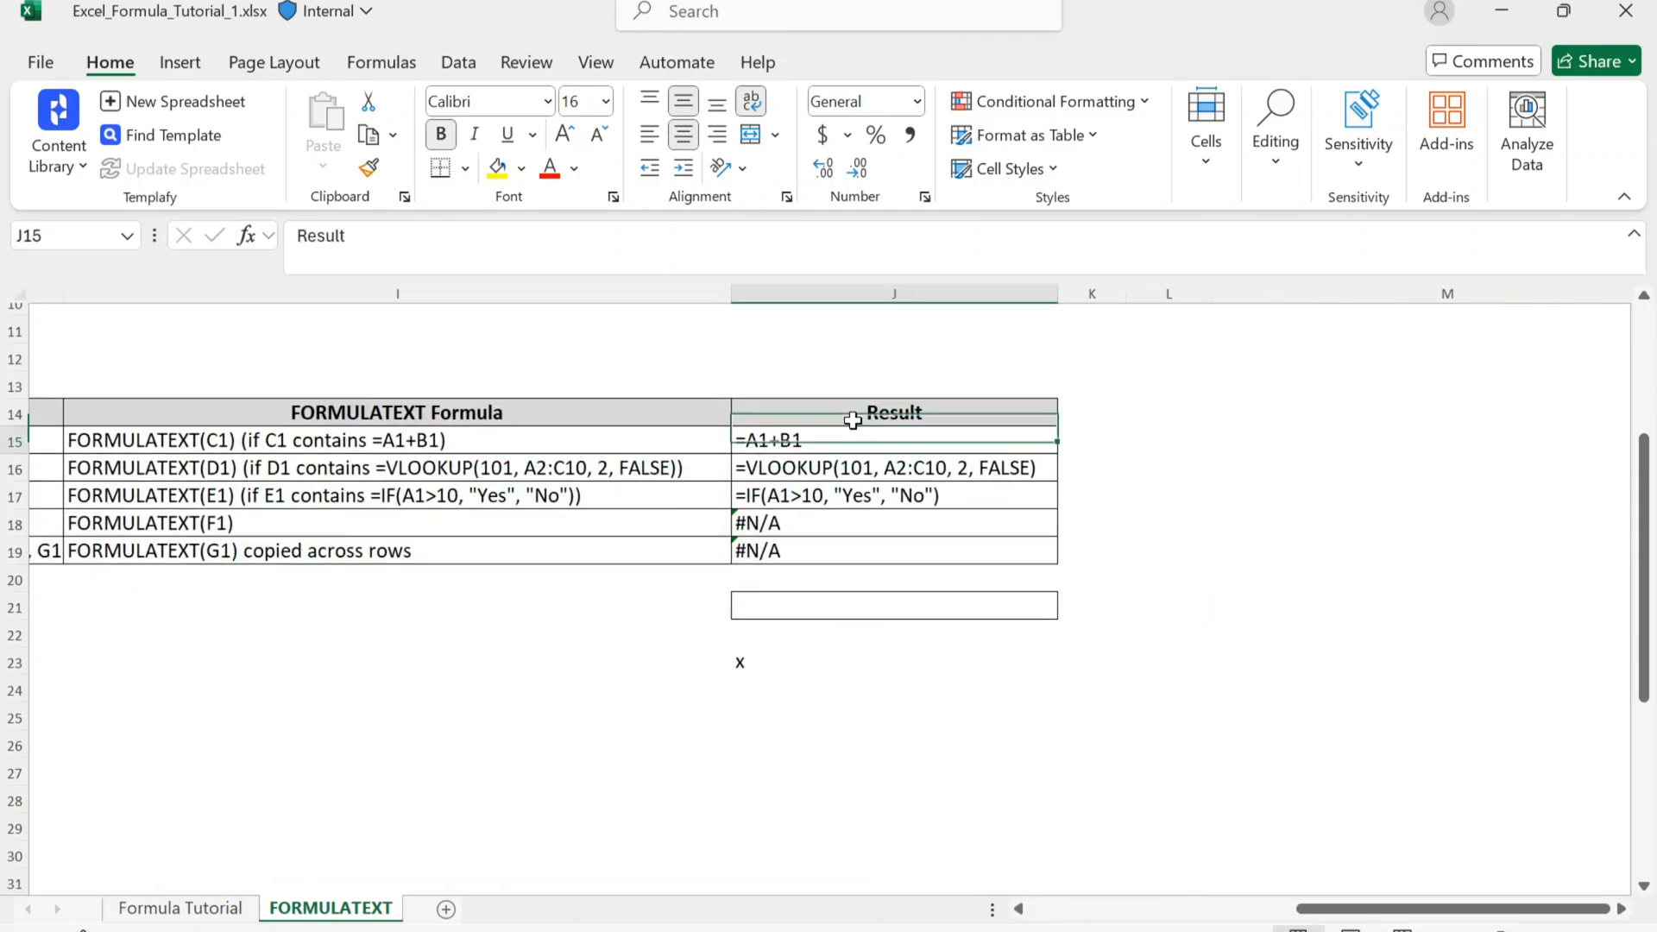
pyautogui.press('Down')
pyautogui.click(855, 440)
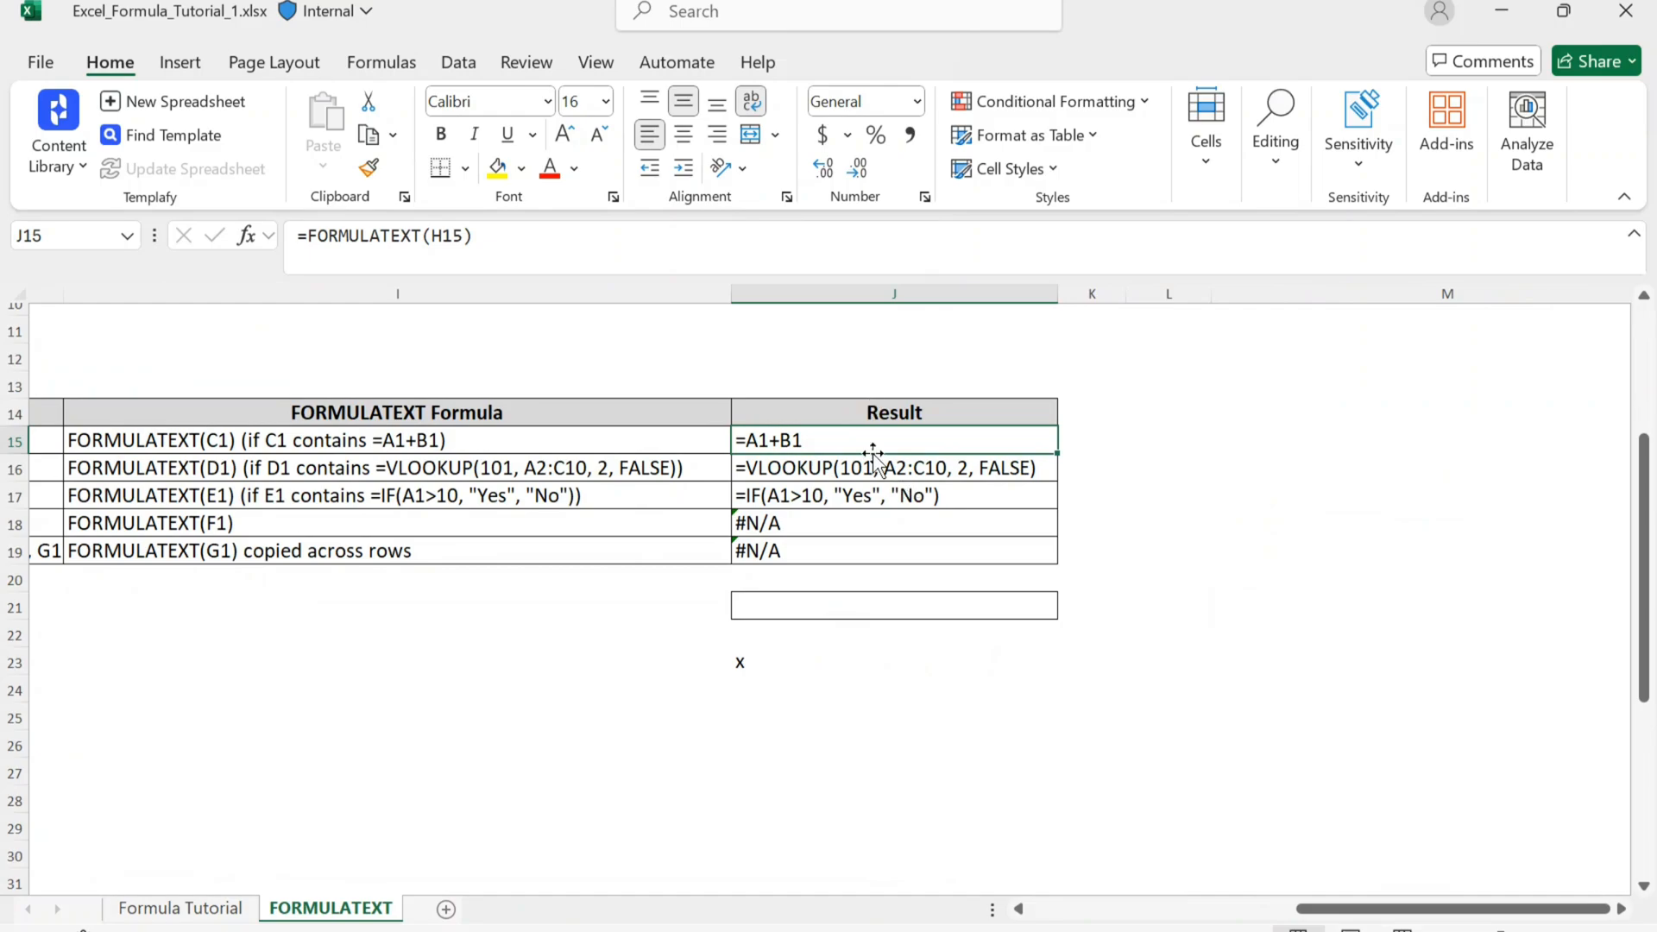
pyautogui.moveTo(861, 437); pyautogui.dragTo(840, 540)
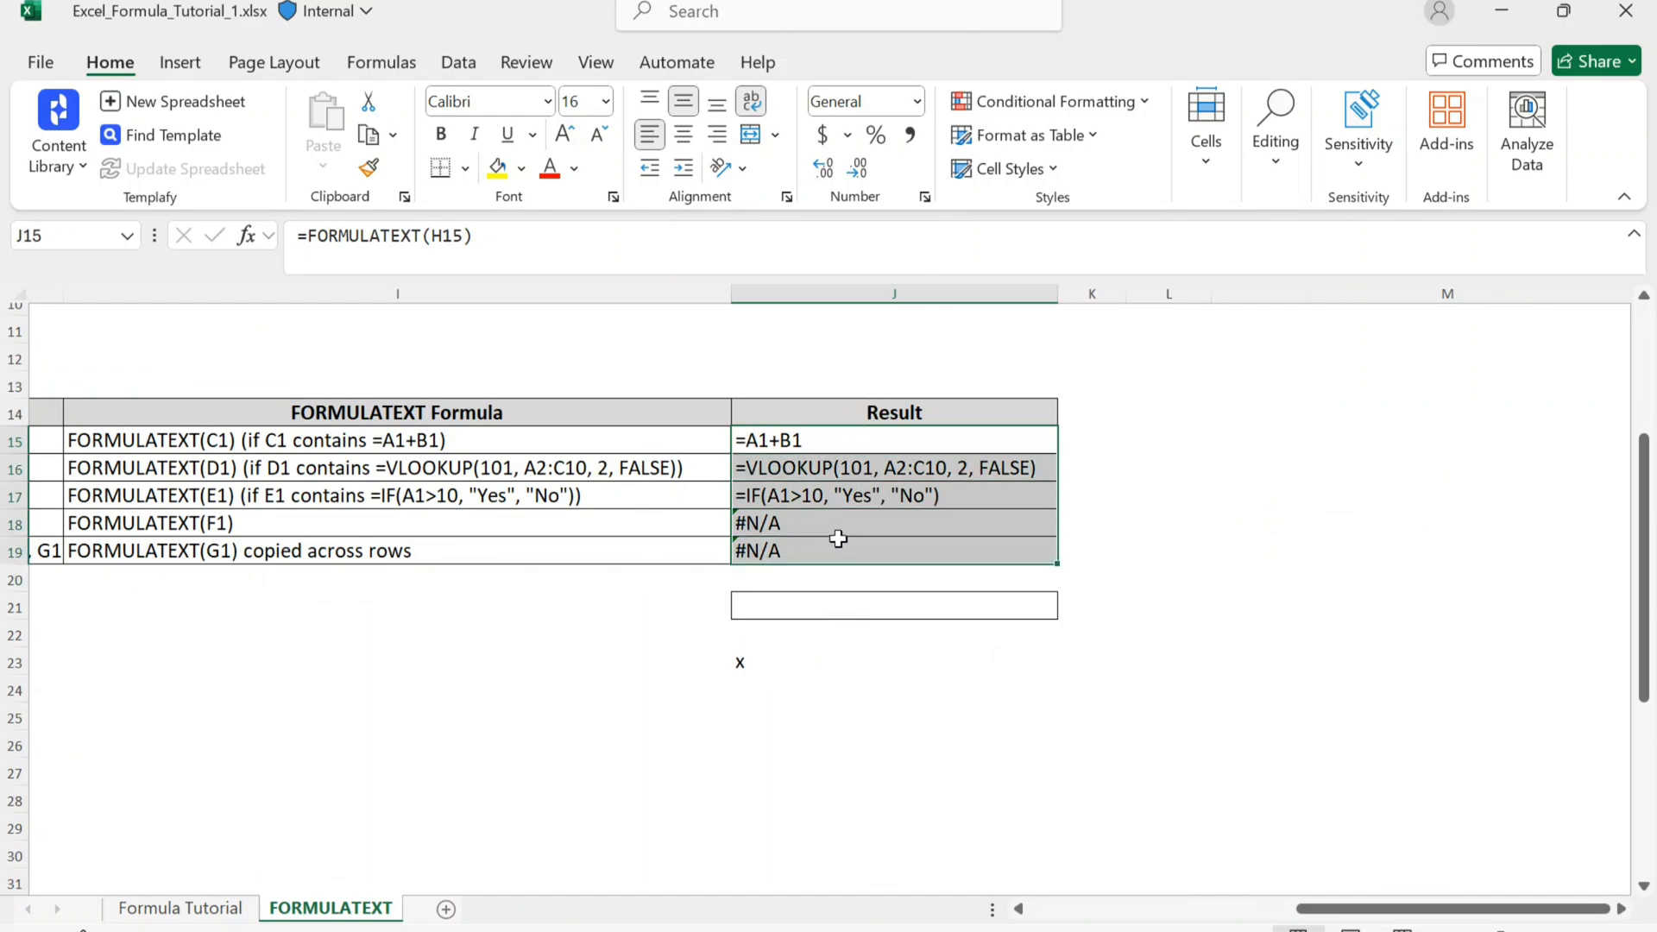
pyautogui.click(780, 444)
pyautogui.hscroll(-3, 466, 451)
pyautogui.click(416, 436)
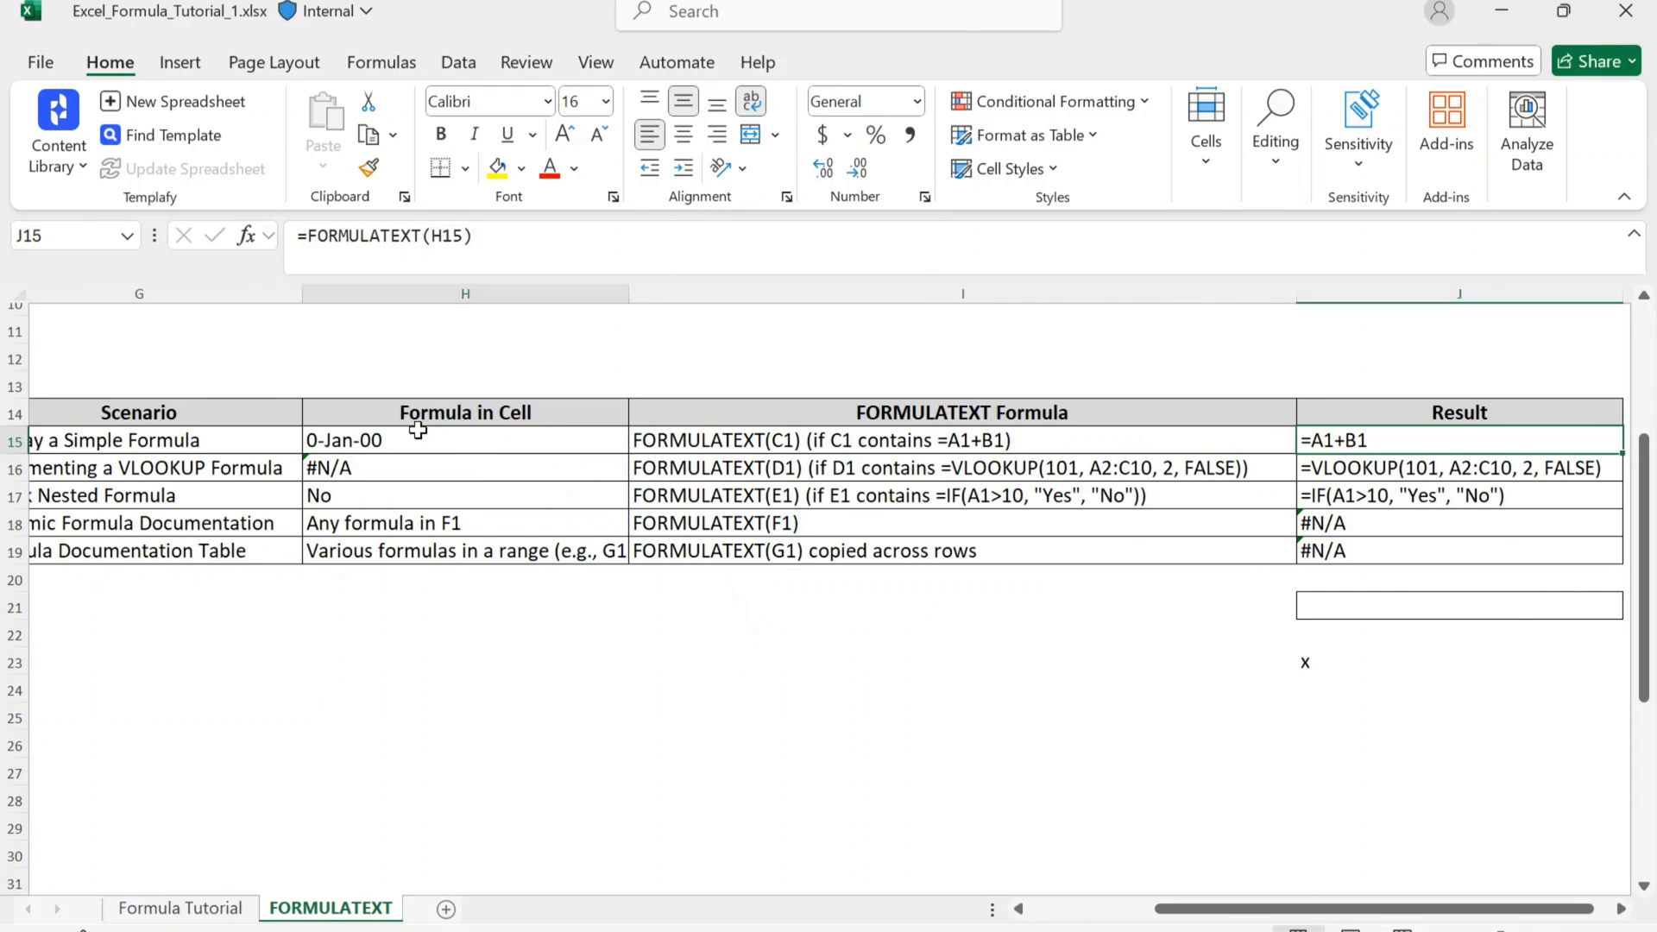
# Step: Check the FORMULATEXT formulas behind the Result cells J16, J17 and J18
pyautogui.click(1308, 473)
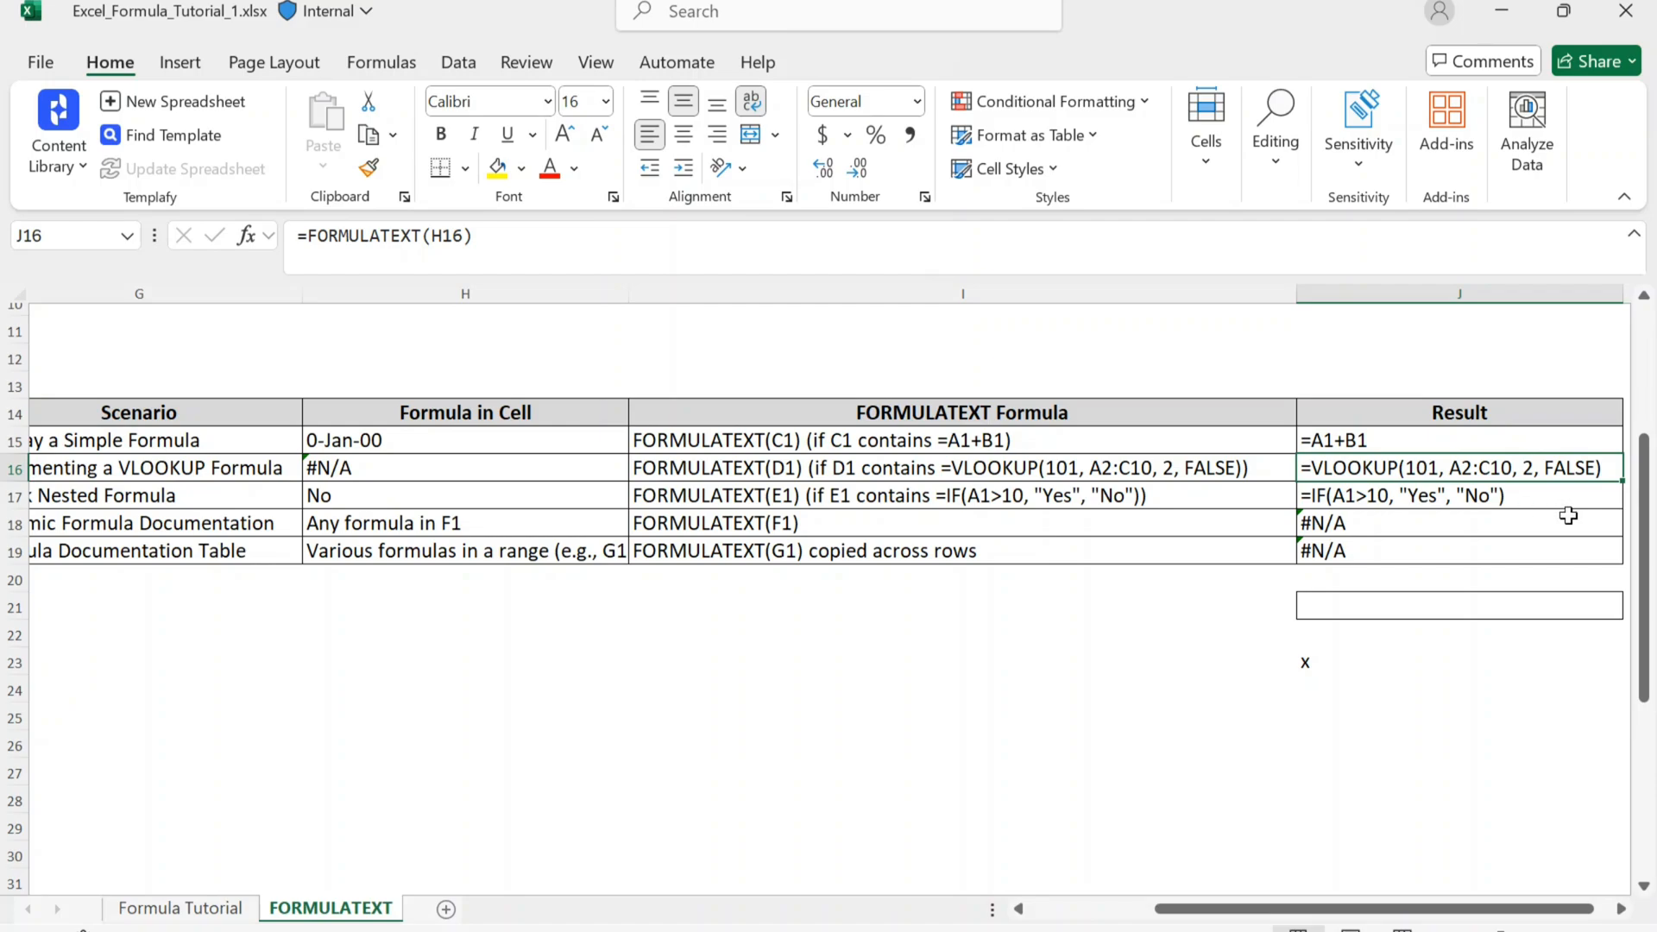
pyautogui.click(1372, 500)
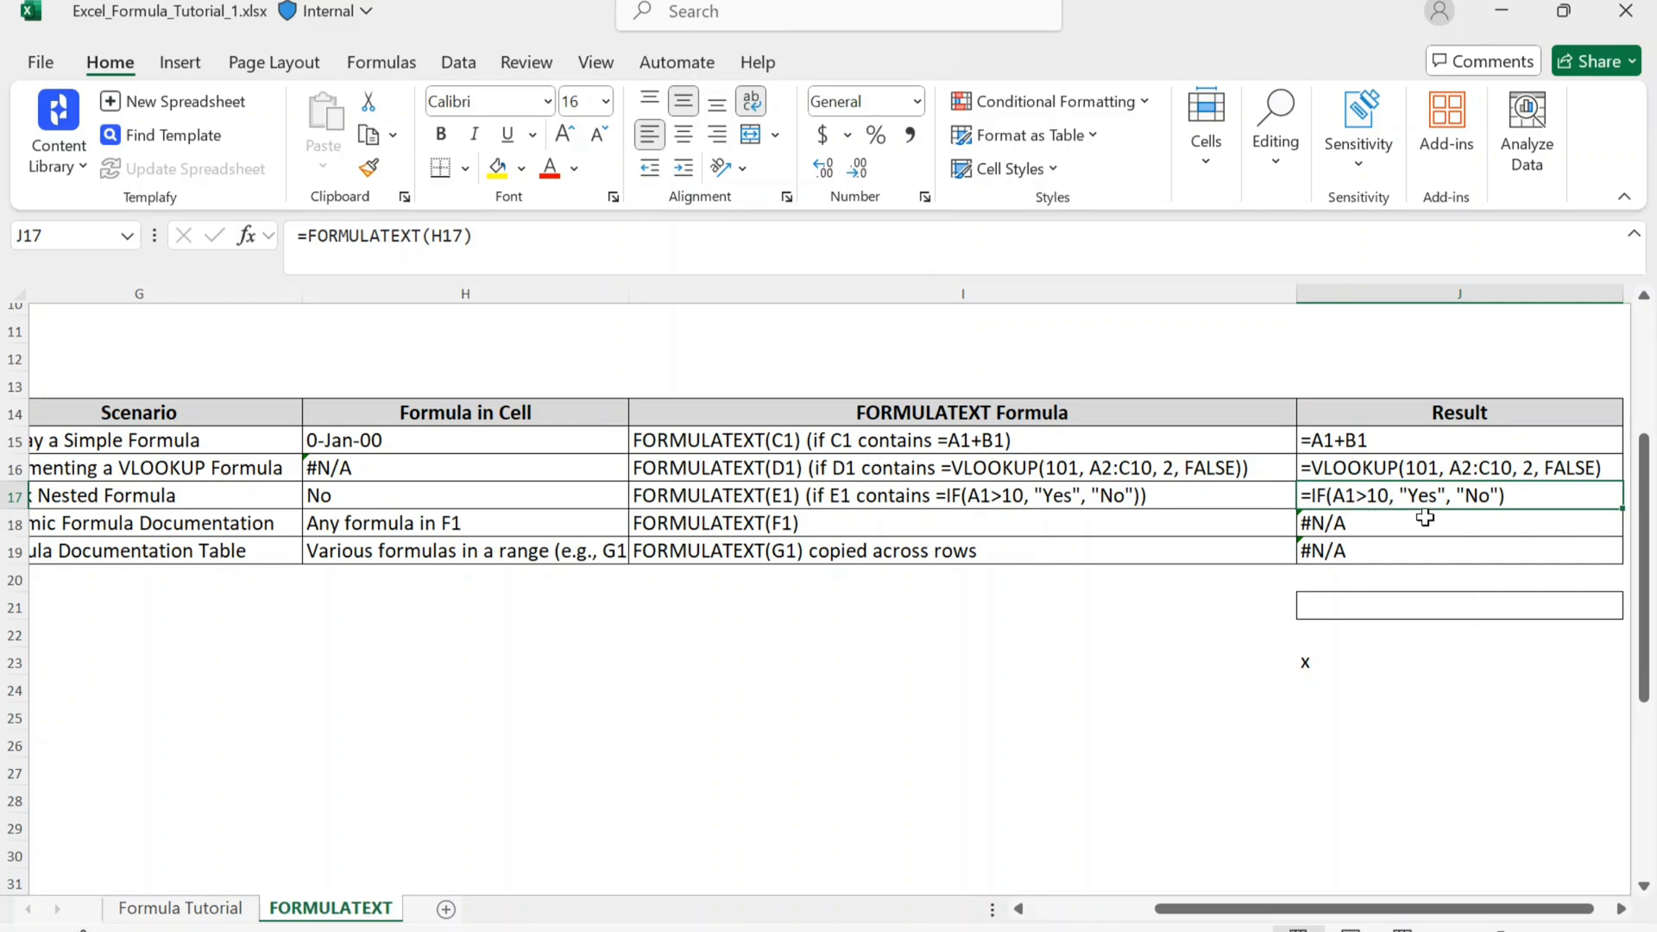
pyautogui.click(1318, 522)
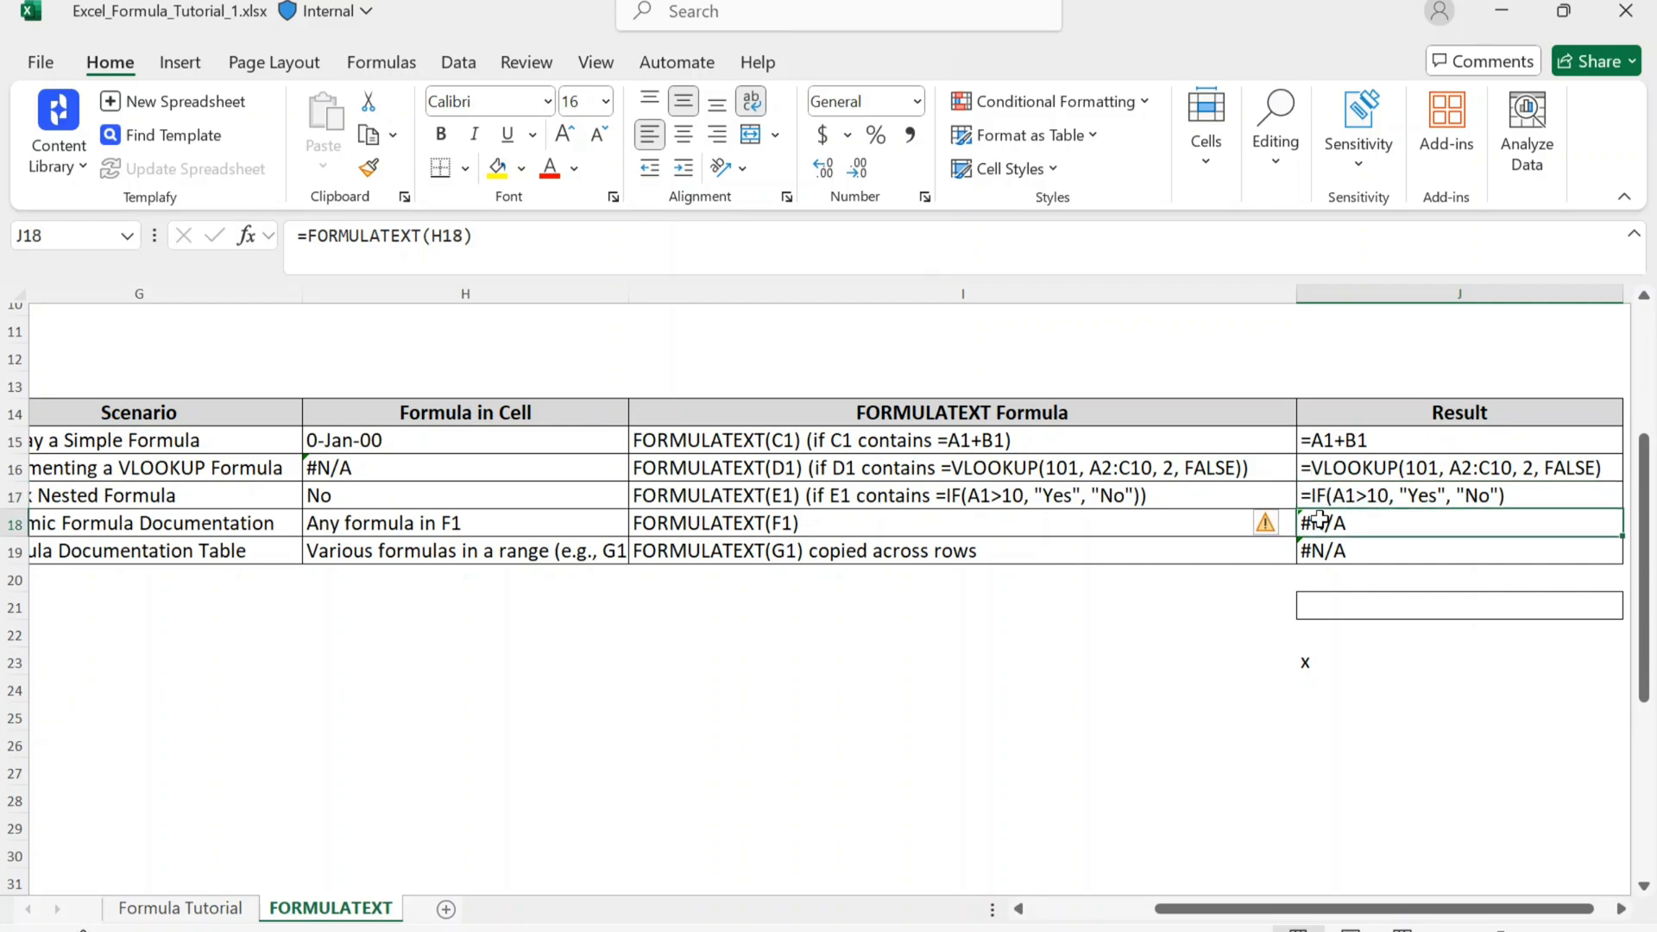
# Step: Review the completed scenario table as a whole together with the reference parameter description above it
pyautogui.scroll(-3, 1319, 522)
pyautogui.click(1095, 590)
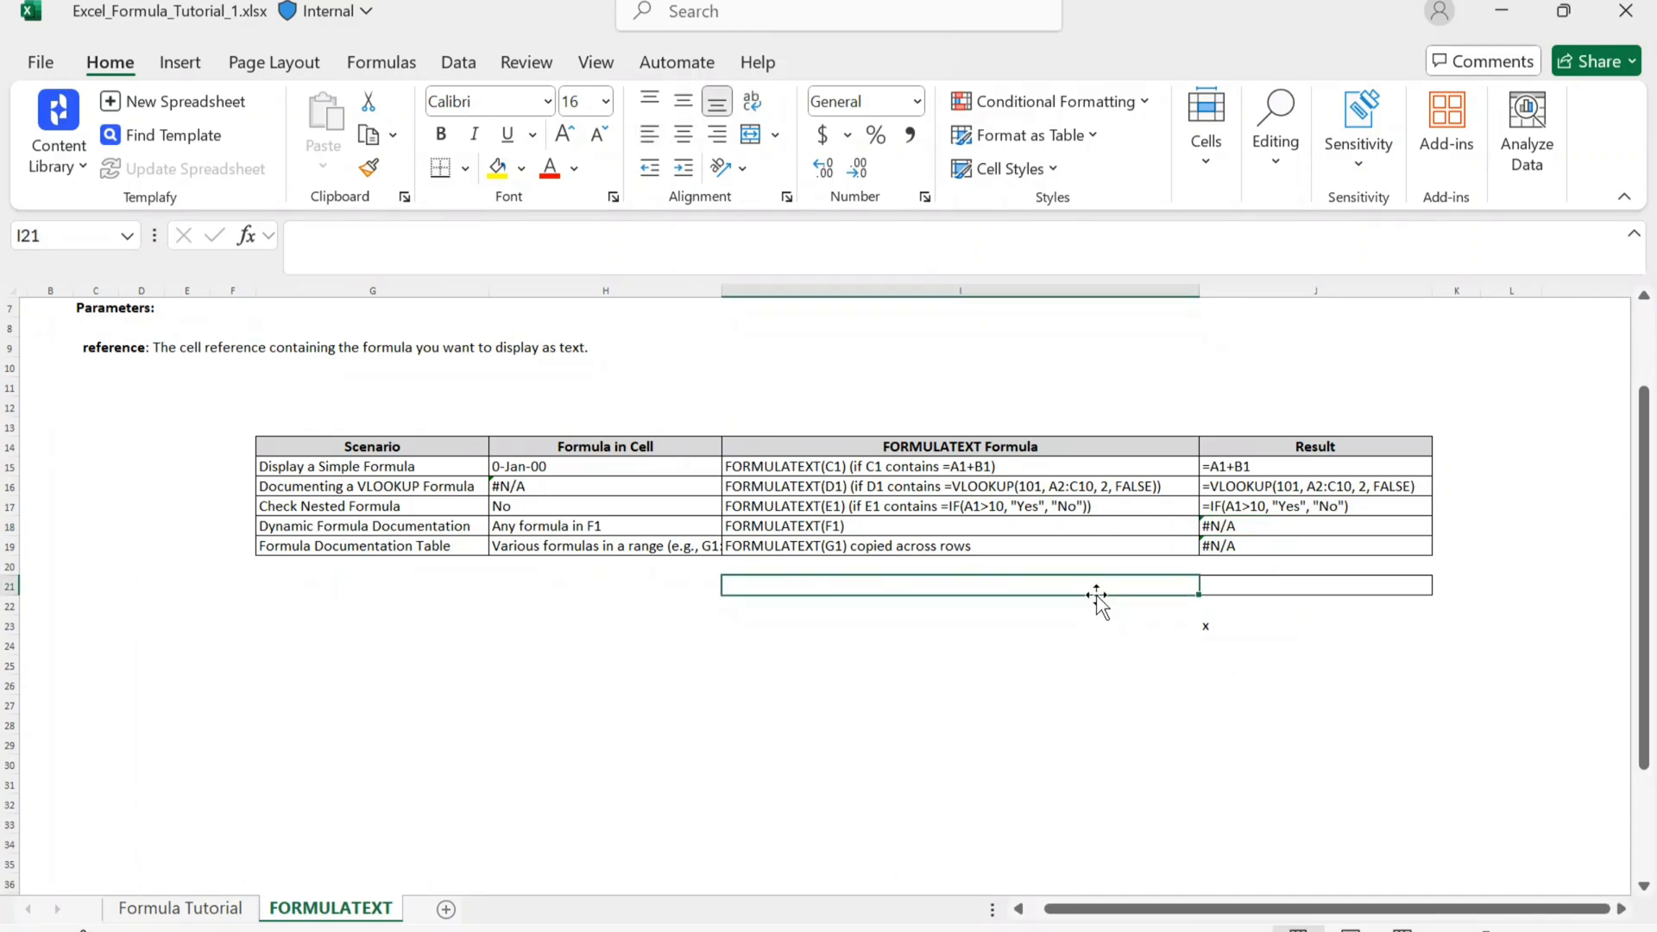
pyautogui.click(877, 661)
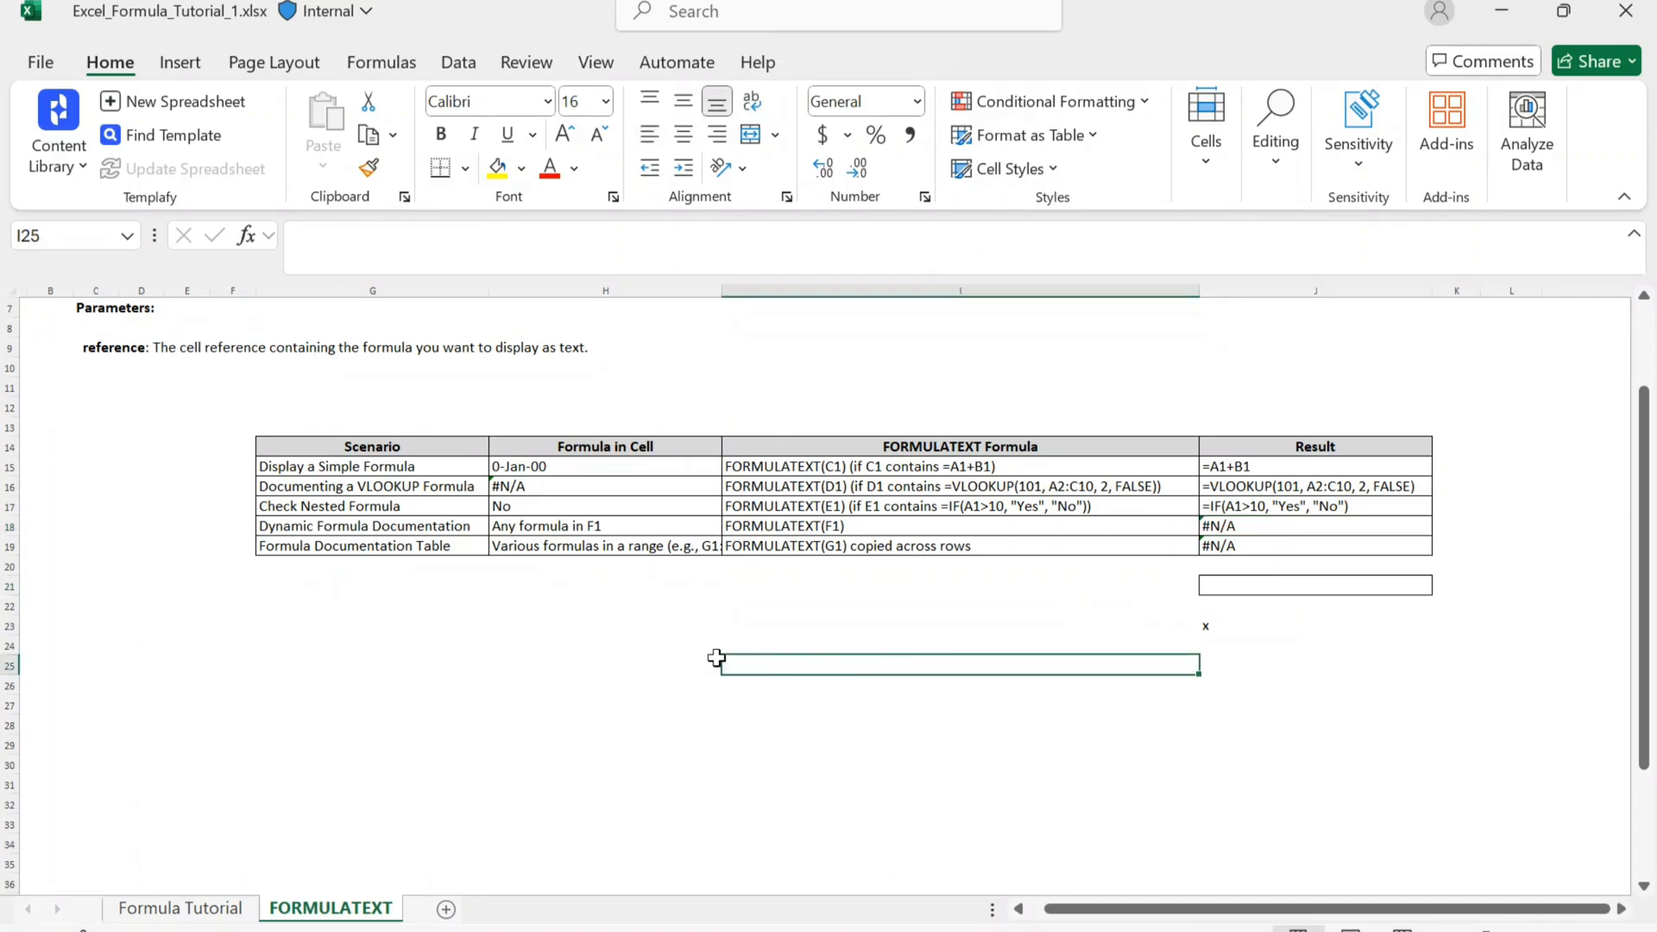
pyautogui.scroll(1, 709, 659)
pyautogui.scroll(2, 705, 659)
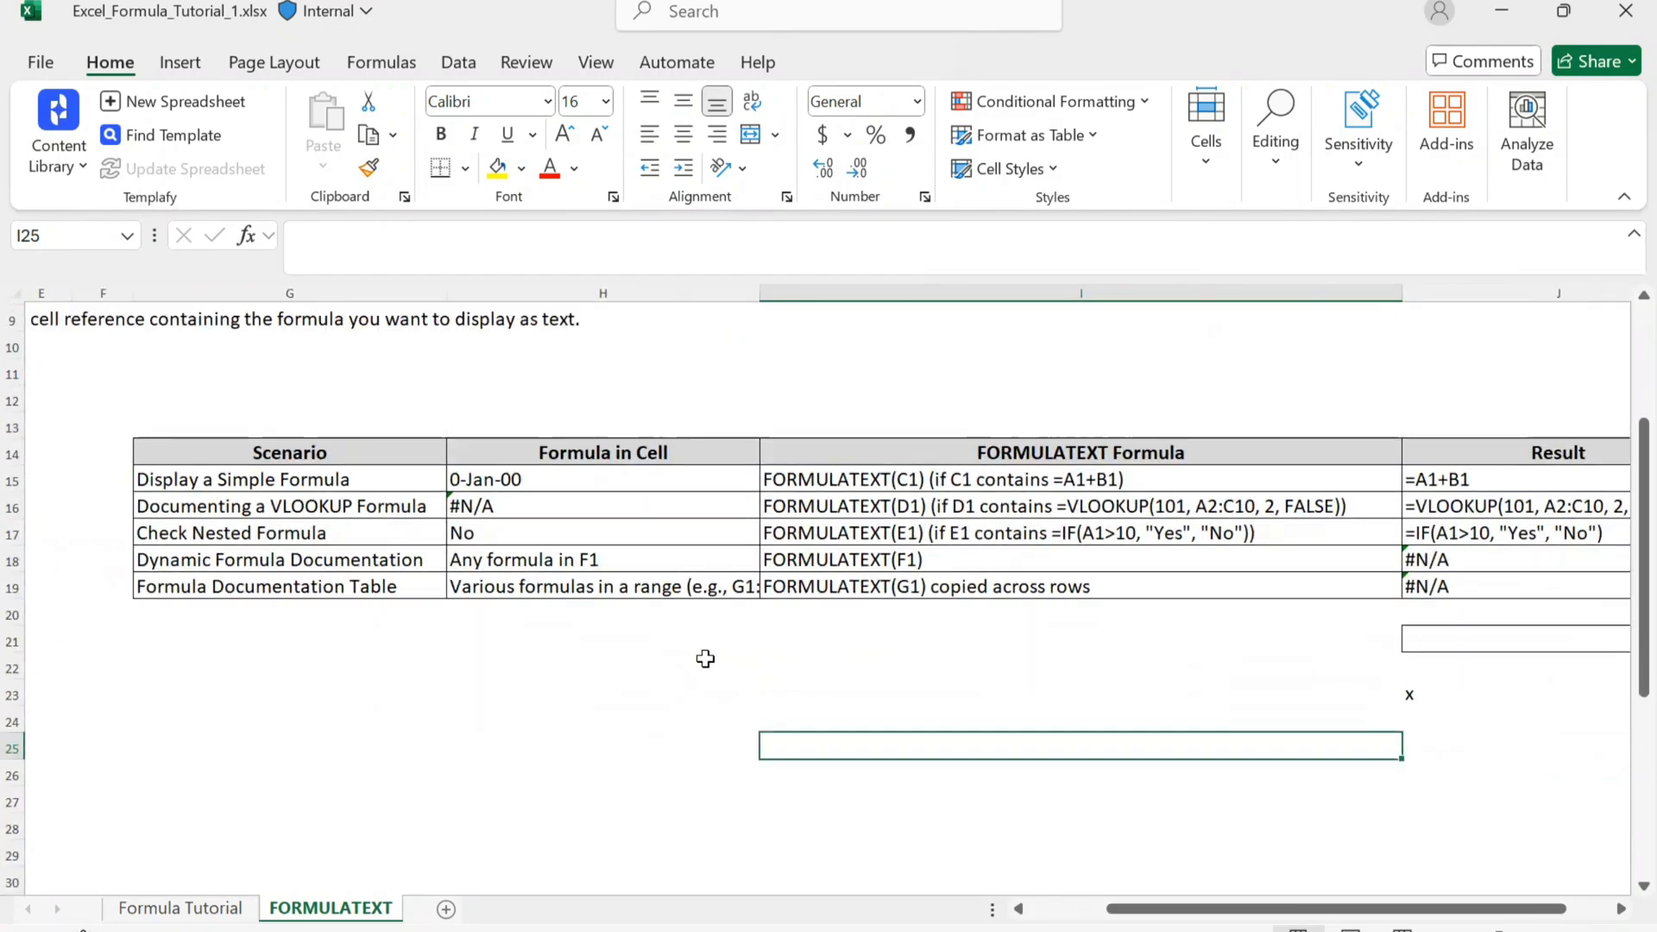
pyautogui.hscroll(-2, 705, 658)
pyautogui.scroll(1, 705, 659)
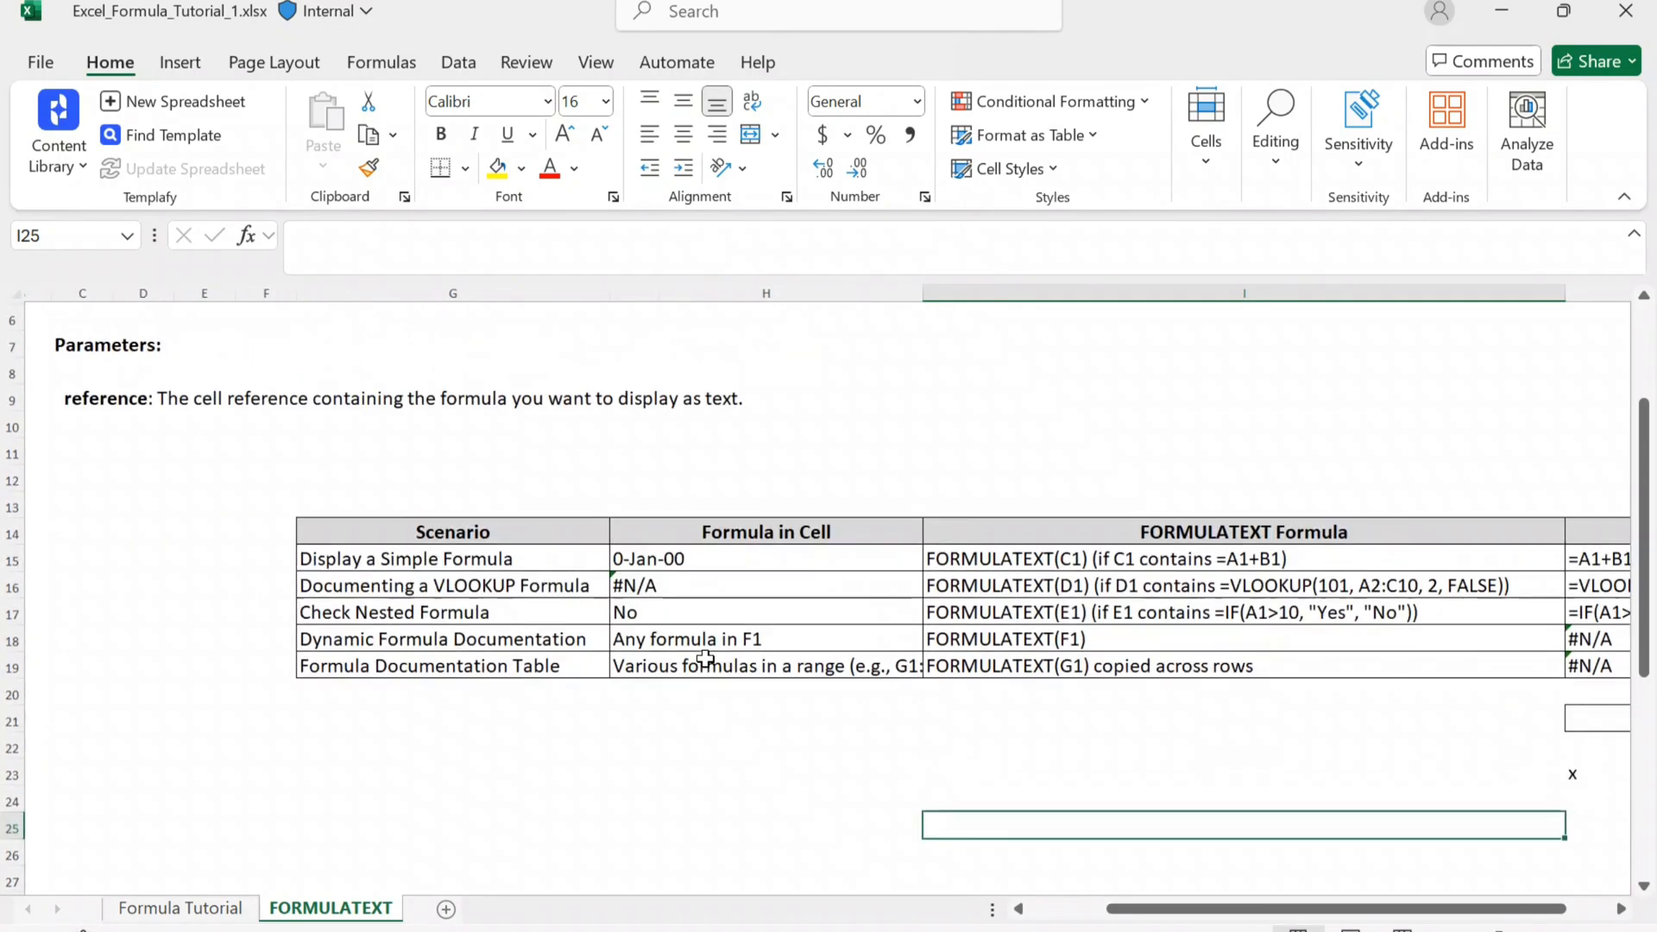